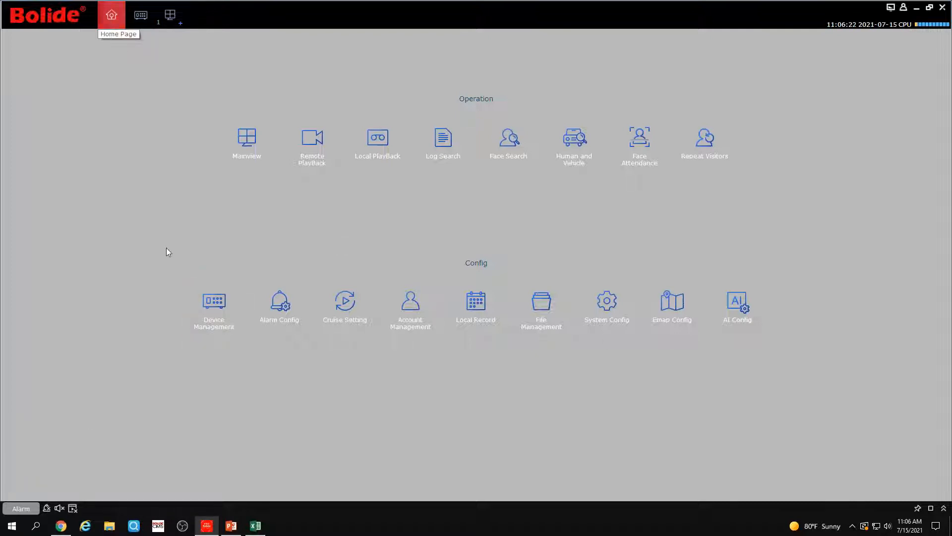
# - Close the open Device Management and Mainview pages, leaving only the home page
pyautogui.click(218, 307)
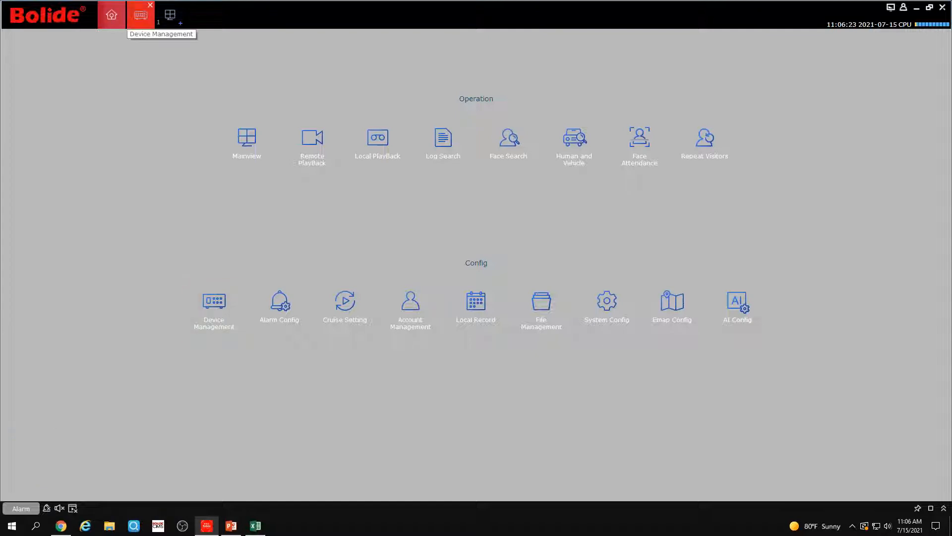
pyautogui.click(150, 5)
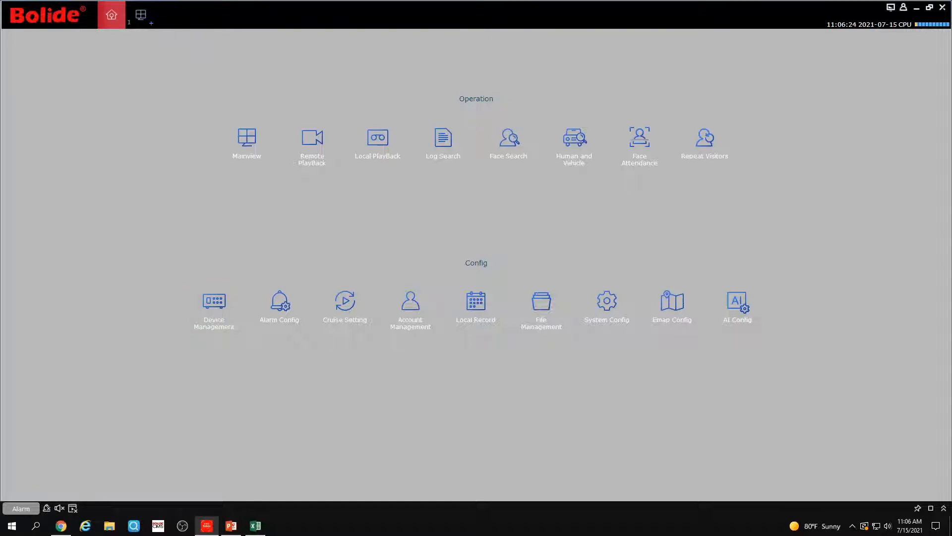
pyautogui.click(151, 5)
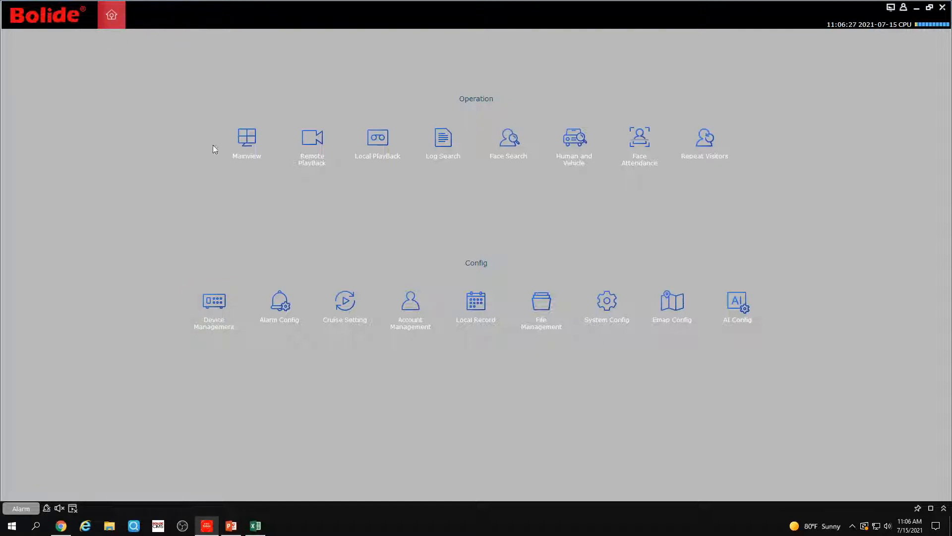
# - In Device Management, start adding a device named NVR with login type P2PID and paste its P2PID
pyautogui.click(224, 301)
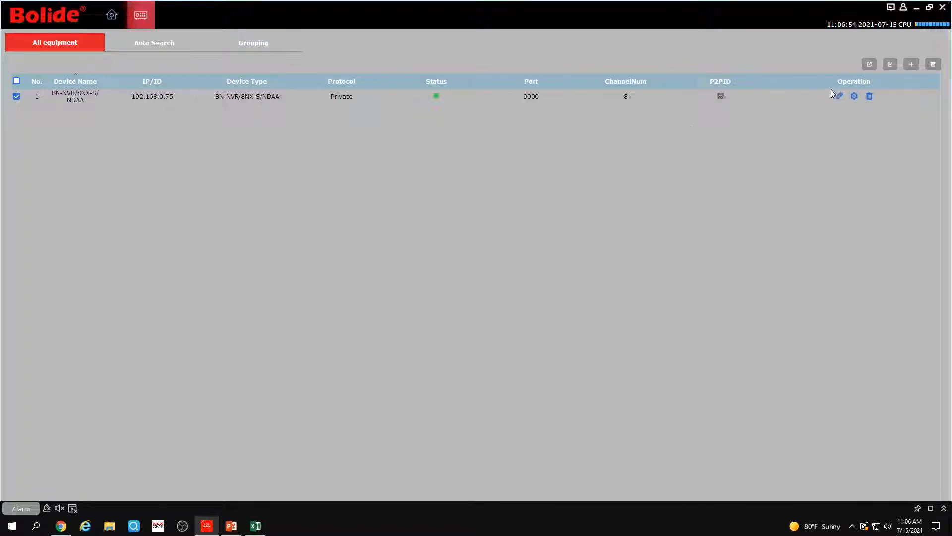
pyautogui.click(912, 65)
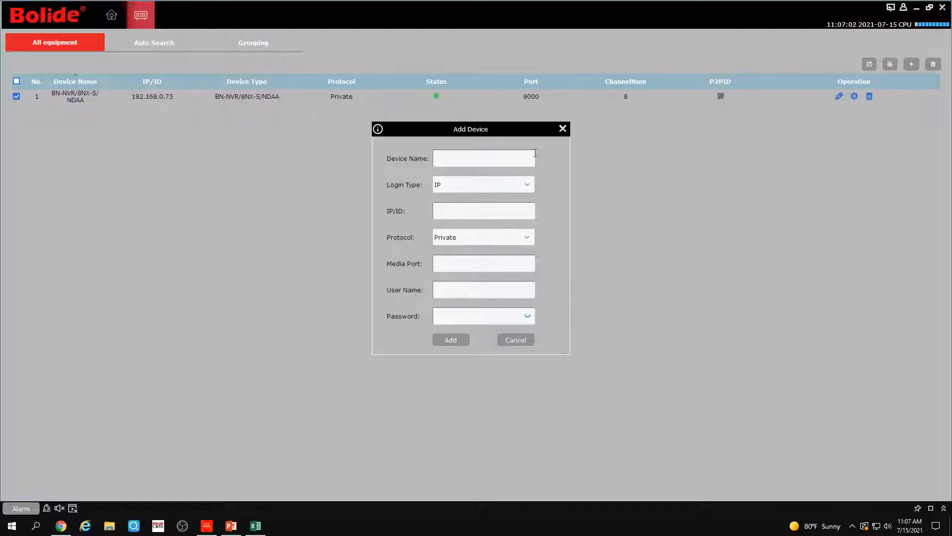
pyautogui.write('NVR')
pyautogui.click(524, 186)
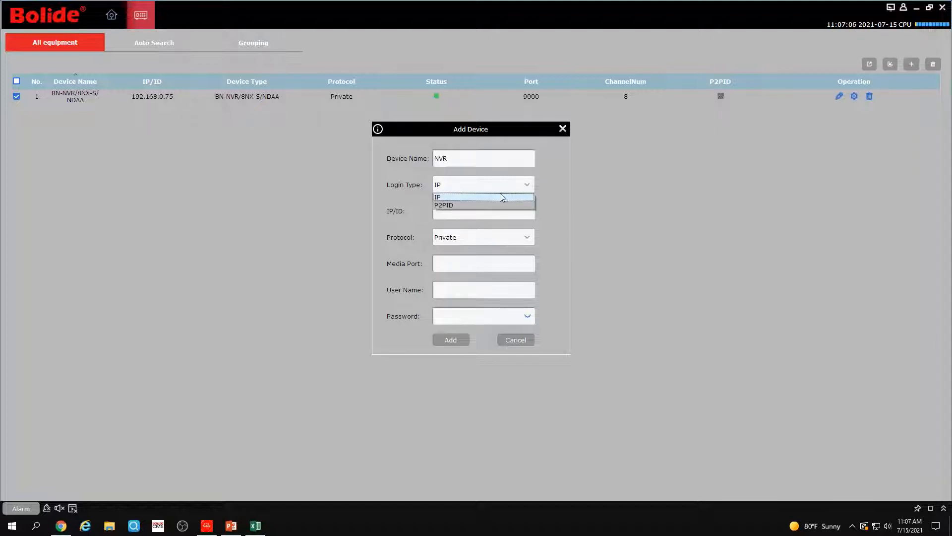
pyautogui.click(491, 205)
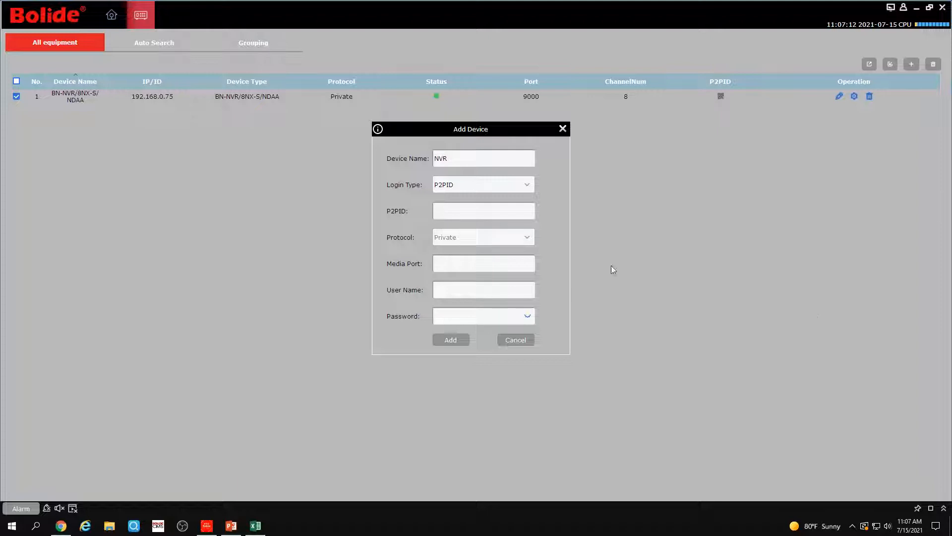
pyautogui.rightClick(495, 213)
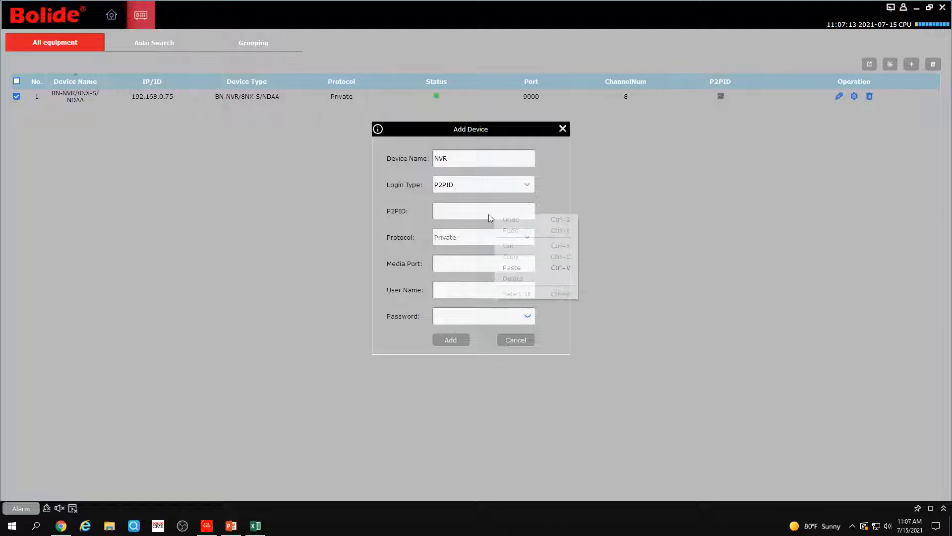
pyautogui.click(525, 267)
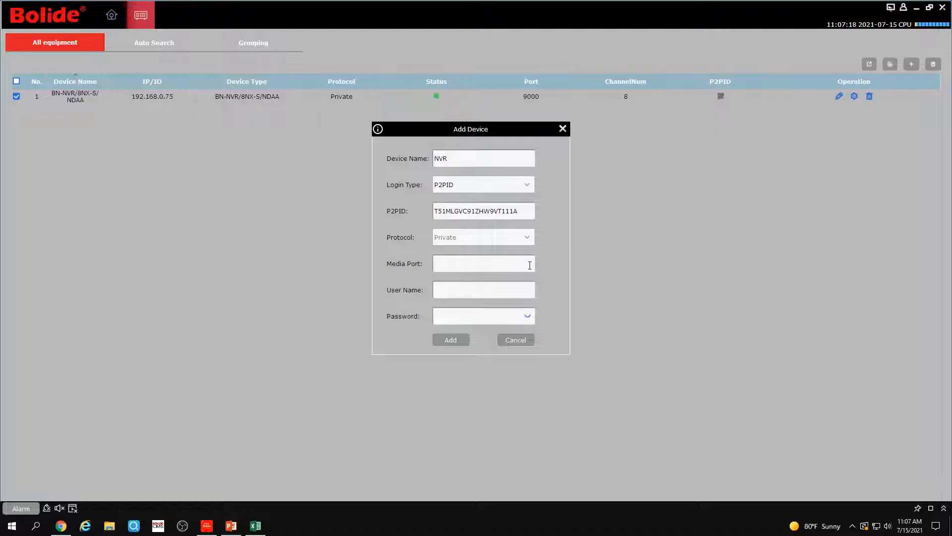
# - Set the new device's media port to 5001 and user name to sales, enter the password, and add the device
pyautogui.write('5001')
pyautogui.click(452, 290)
pyautogui.write('sales')
pyautogui.click(483, 316)
pyautogui.write('•••')
pyautogui.click(458, 340)
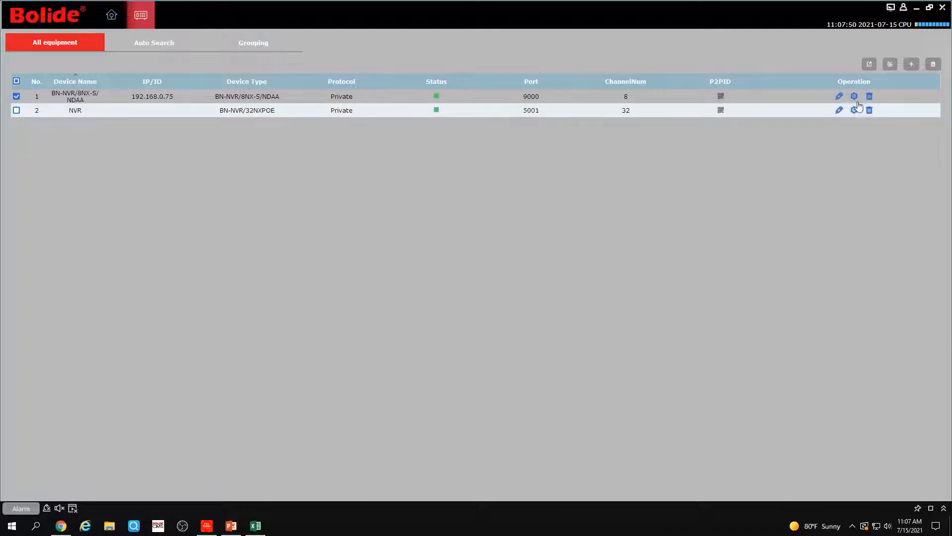
# - Review the NVR device's connection settings and login status without modifying them
pyautogui.click(839, 110)
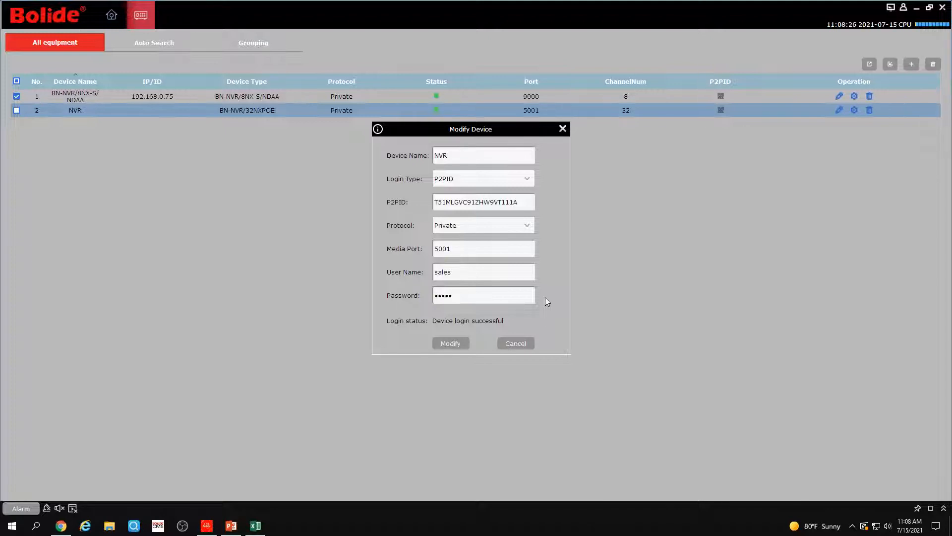
pyautogui.click(532, 345)
pyautogui.moveTo(437, 114)
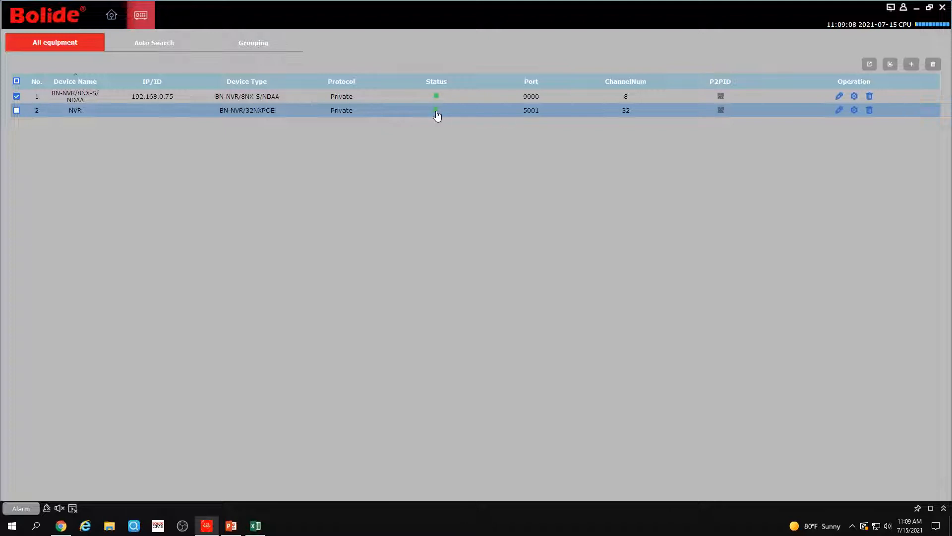
pyautogui.moveTo(436, 114)
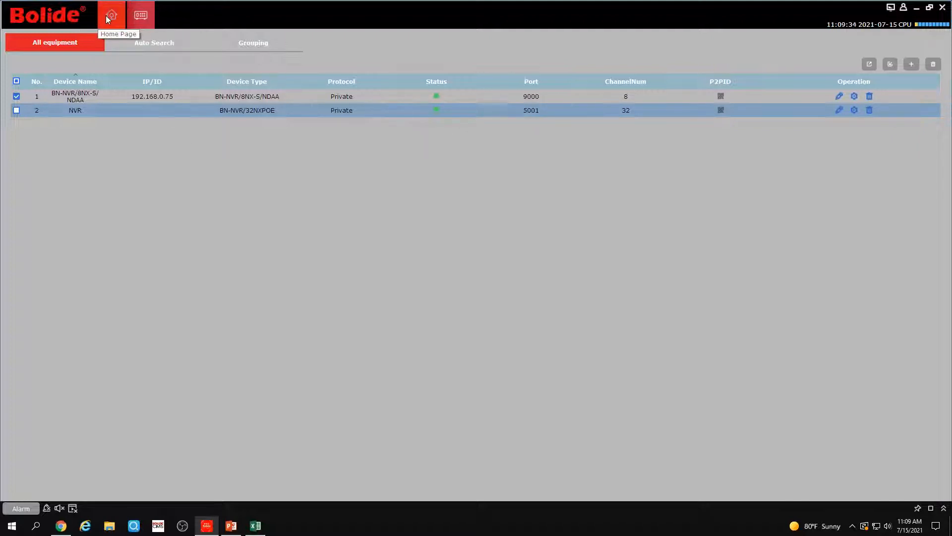
# - Examine the automatically found devices and the grouped channels of BN-NVR/8NX-S/NDAA and NVR
pyautogui.click(147, 43)
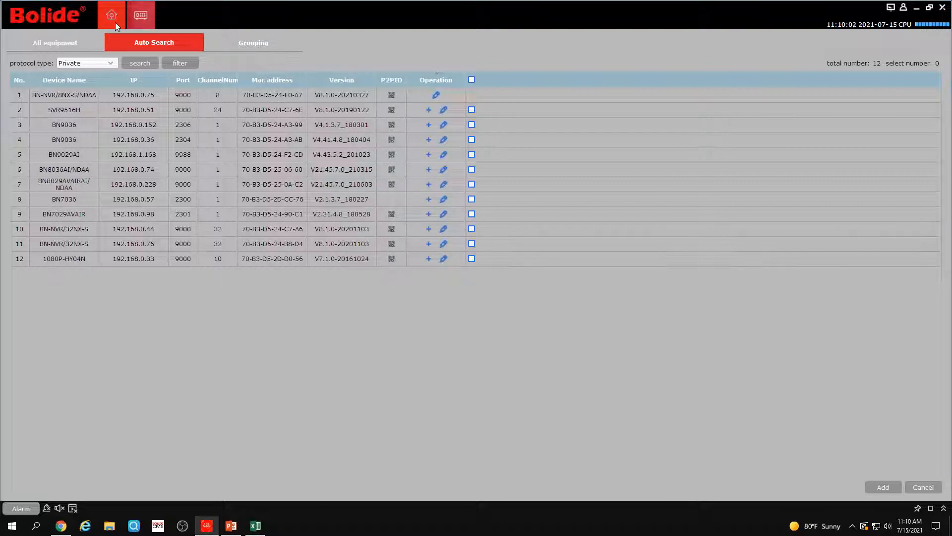
pyautogui.click(231, 43)
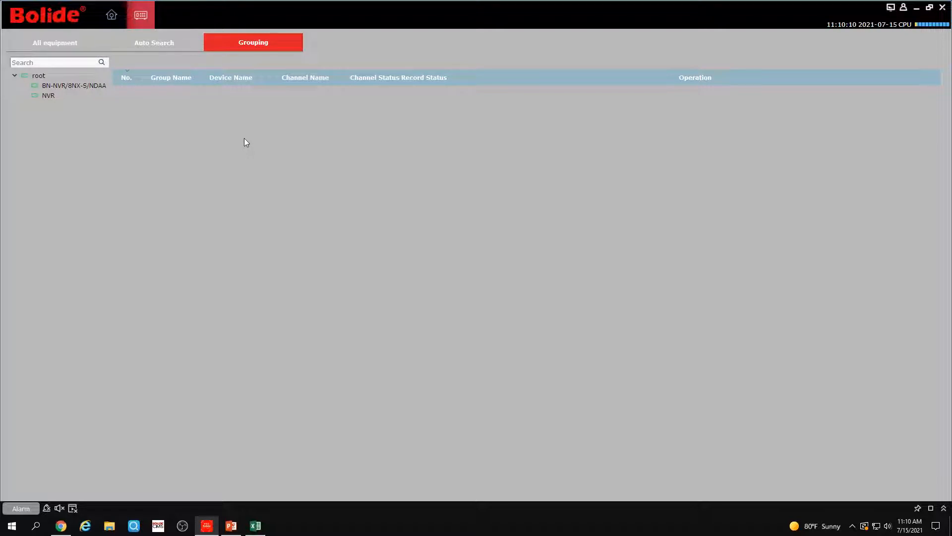
pyautogui.click(63, 88)
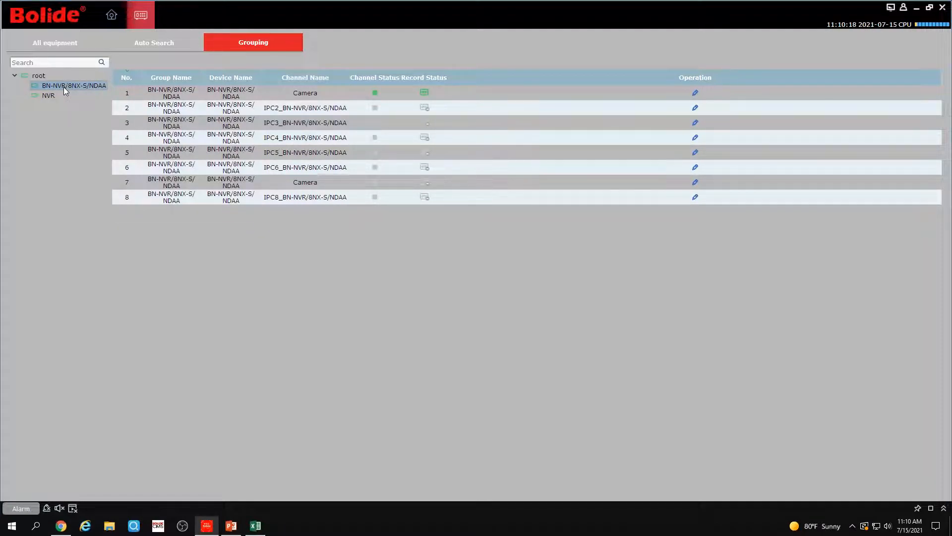
pyautogui.click(62, 100)
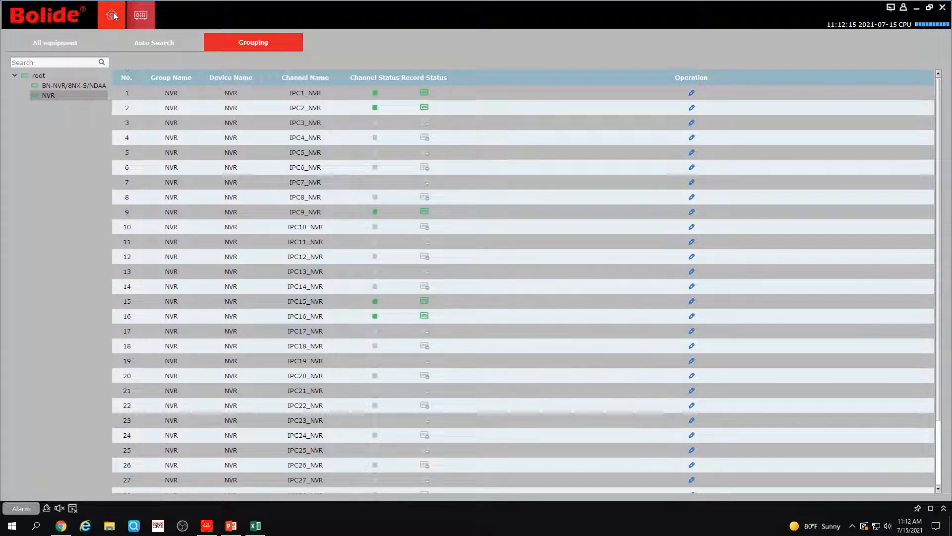
# - Open Mainview from the home page and expand the root of the device tree
pyautogui.click(112, 16)
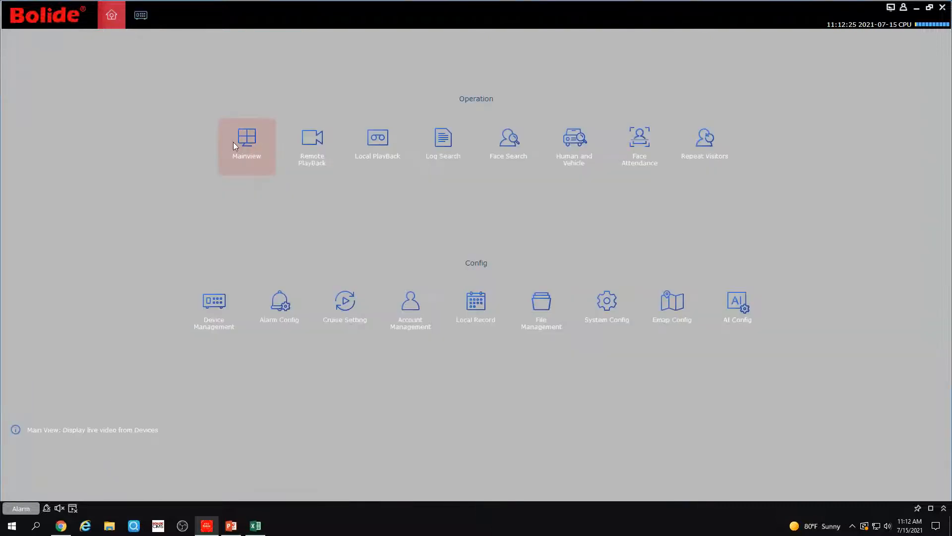
pyautogui.click(233, 142)
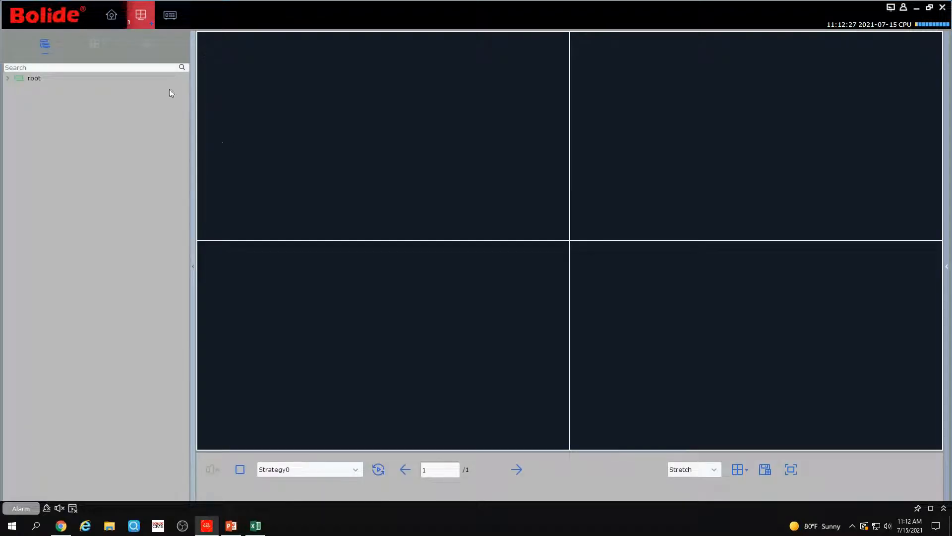
pyautogui.click(9, 79)
pyautogui.click(112, 19)
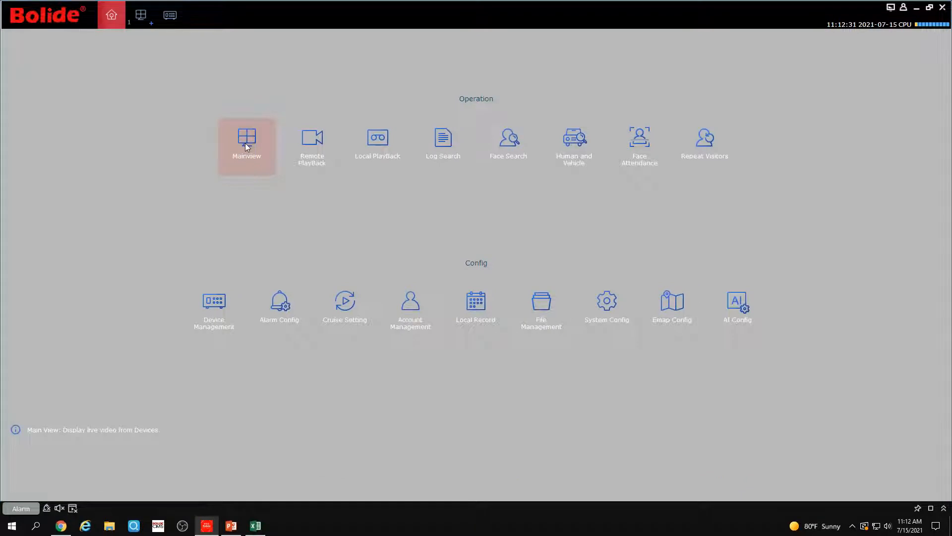
pyautogui.click(141, 19)
# - Expand BN-NVR/8NX-S/NDAA and NVR in the device tree and display all their cameras in the live view grid
pyautogui.click(17, 91)
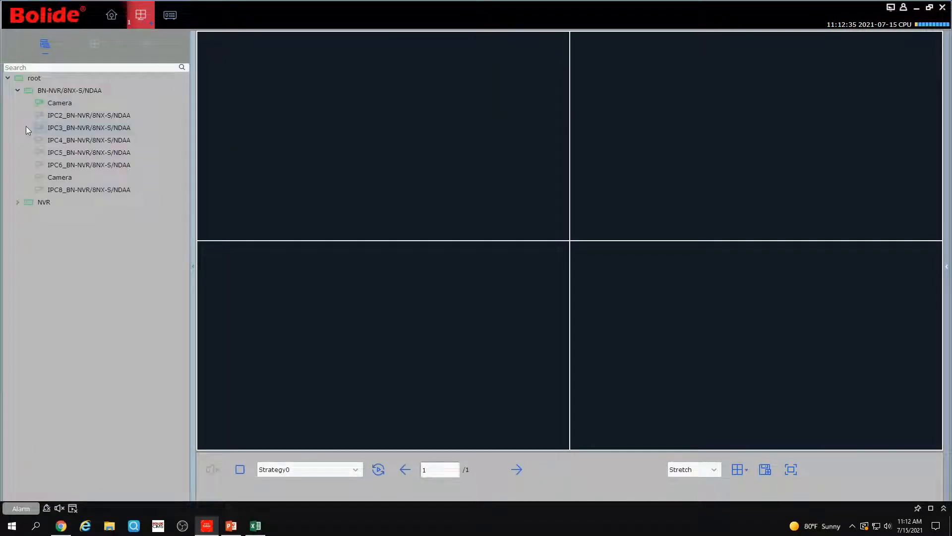
pyautogui.click(18, 202)
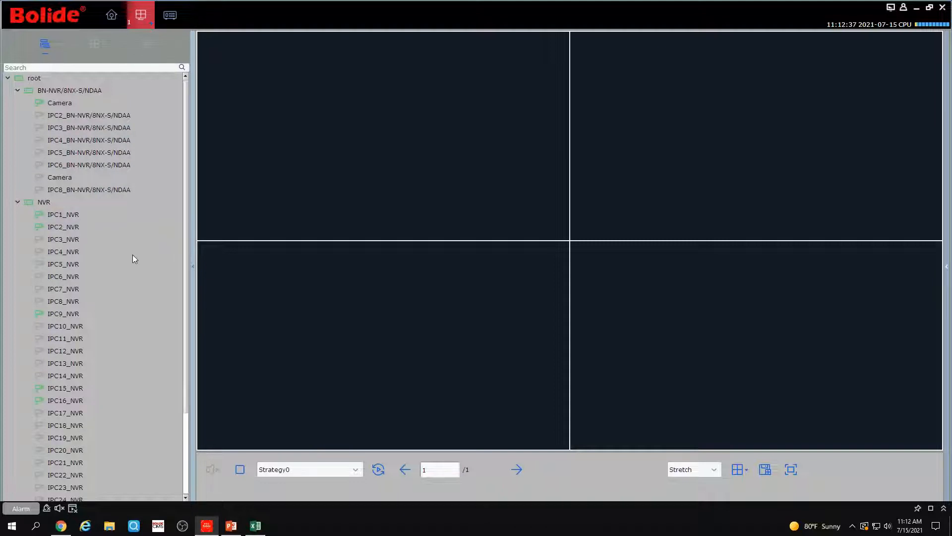
pyautogui.moveTo(70, 91); pyautogui.dragTo(370, 142)
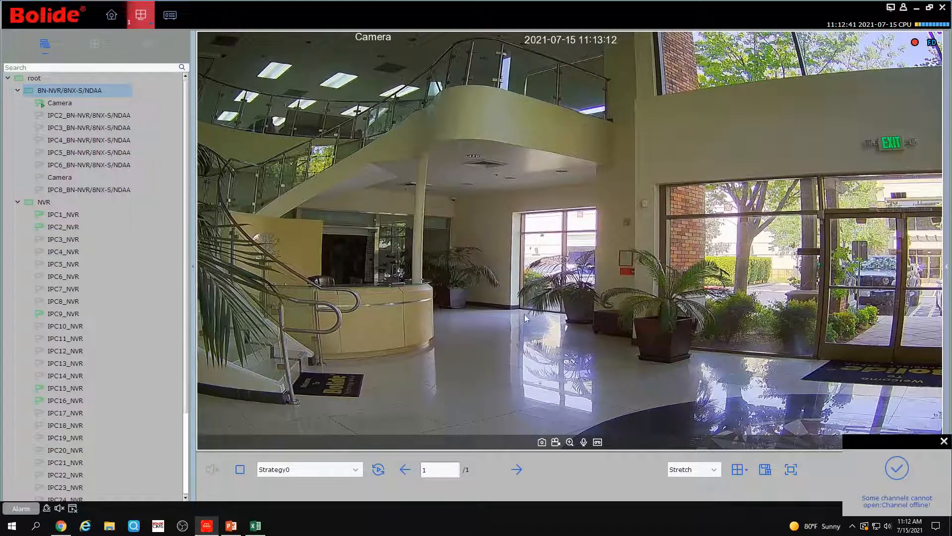
pyautogui.moveTo(44, 202); pyautogui.dragTo(397, 278)
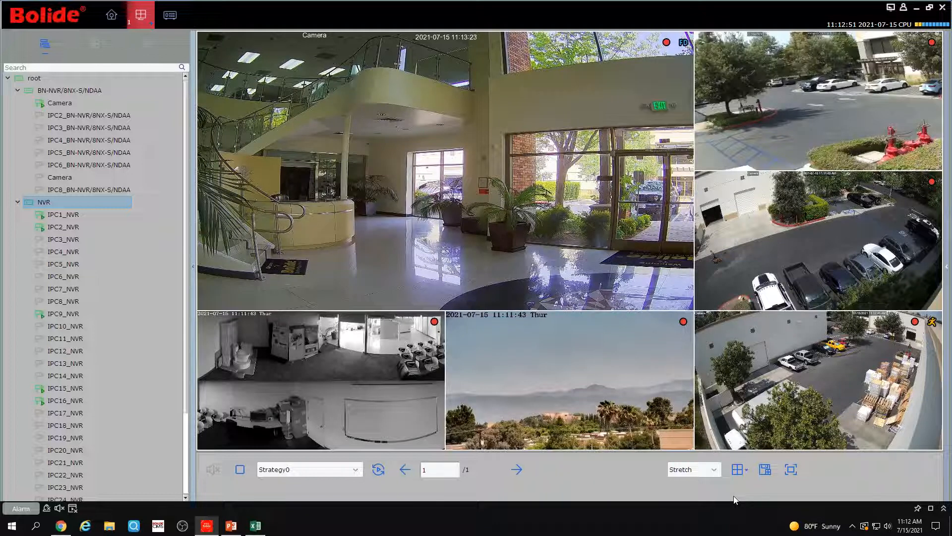
# - Try the 128-window split for the live view and return to the 6-window split
pyautogui.click(737, 469)
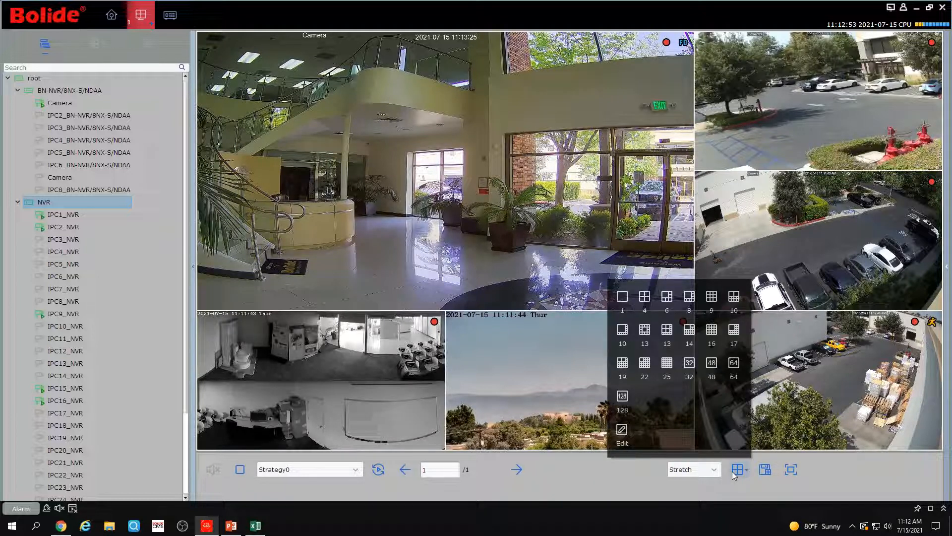
pyautogui.click(622, 397)
pyautogui.click(564, 481)
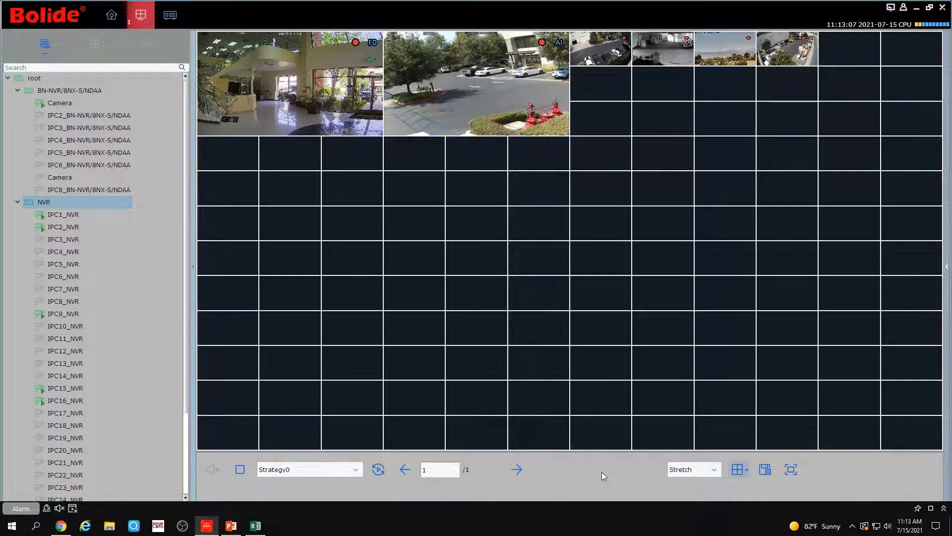
pyautogui.click(745, 471)
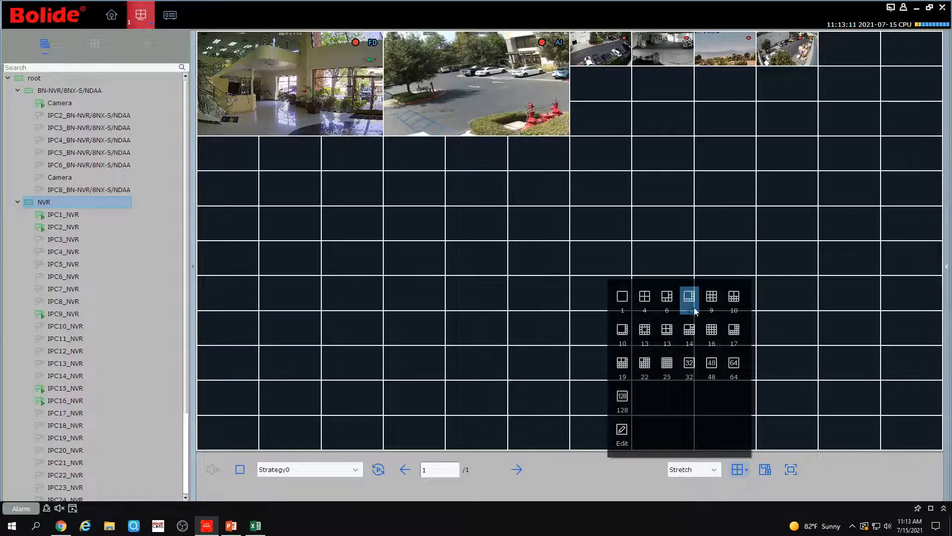
pyautogui.click(676, 297)
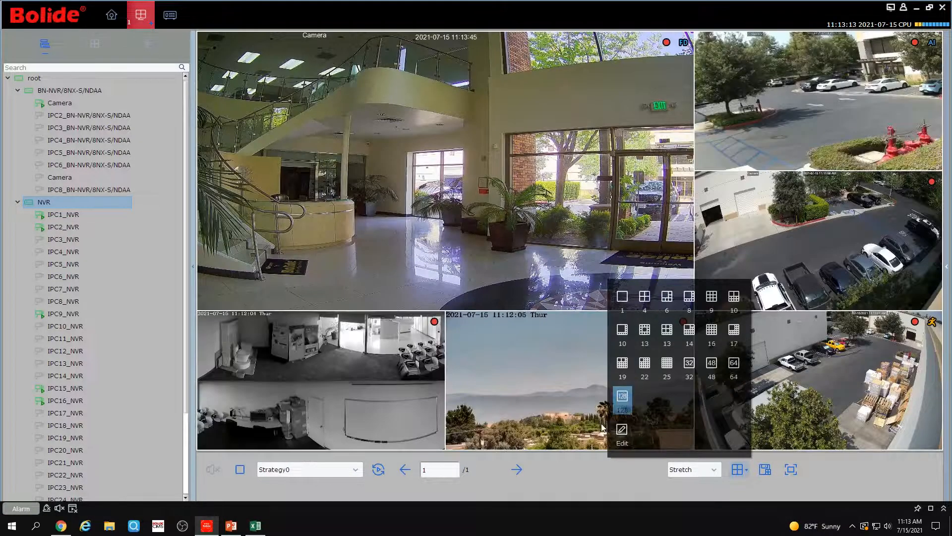
pyautogui.click(573, 490)
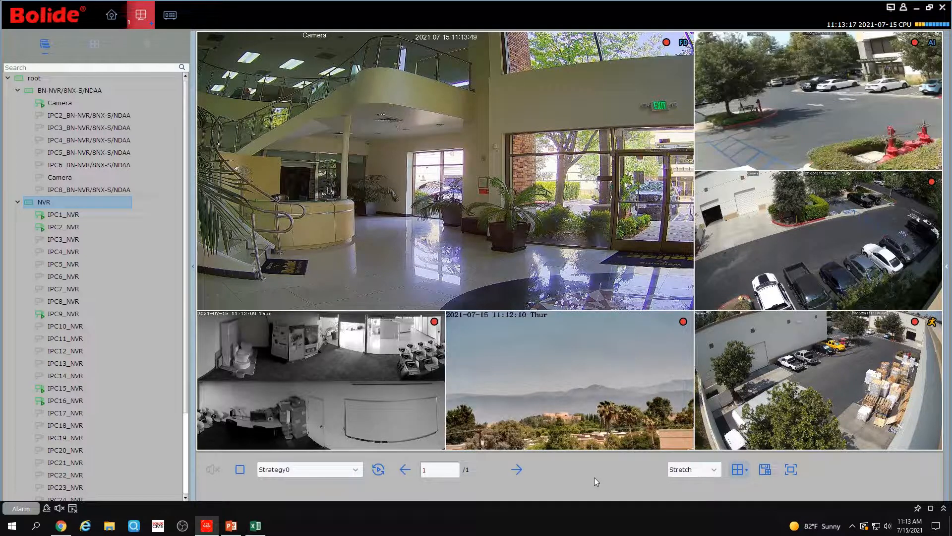
pyautogui.click(739, 469)
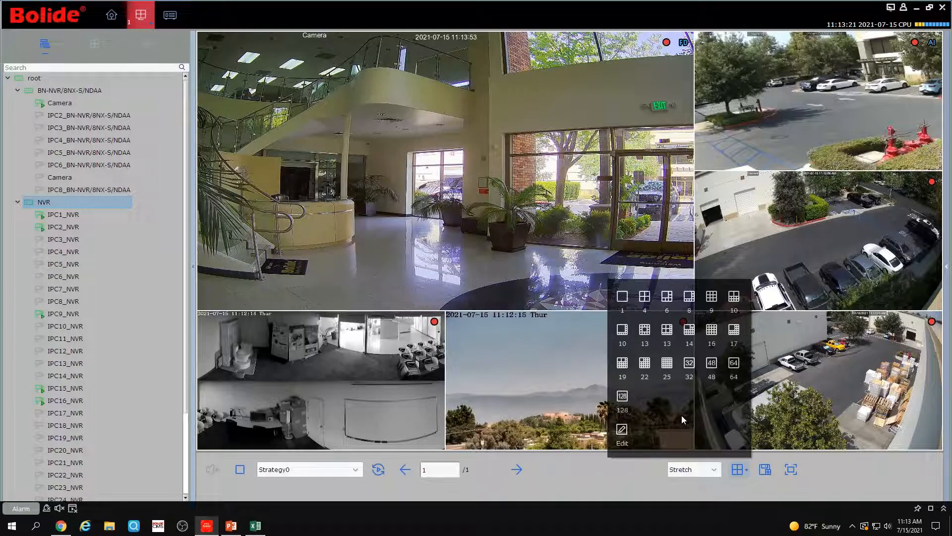
pyautogui.click(622, 431)
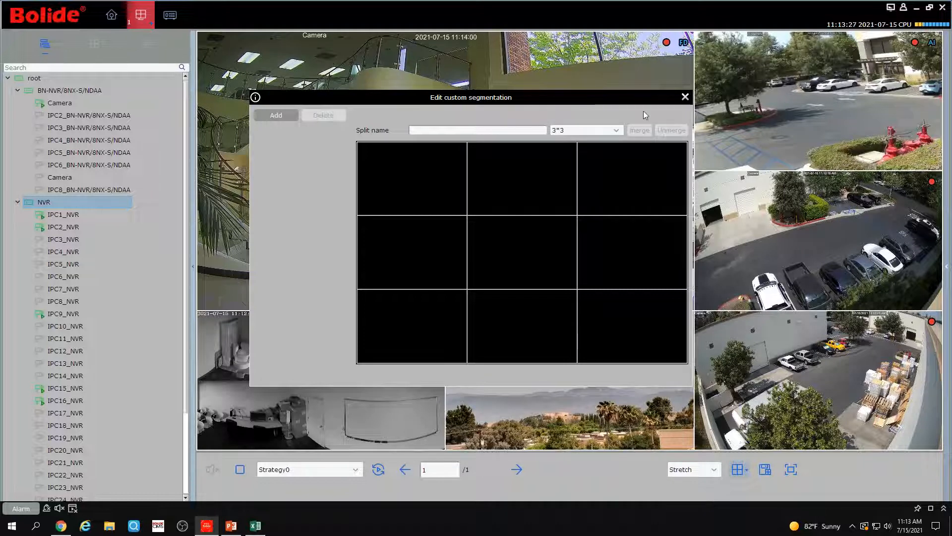
pyautogui.click(685, 97)
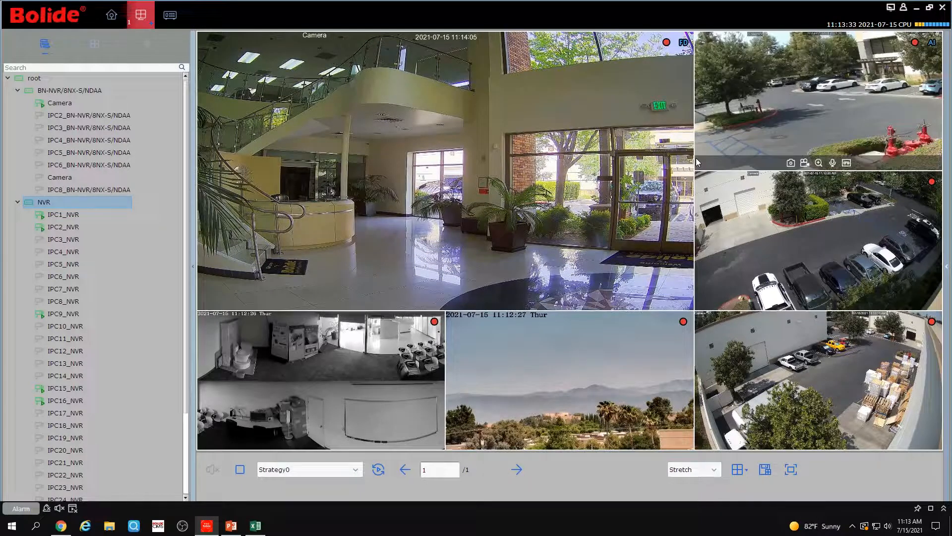
# - Open the custom segmentation editor for the live view and set its grid to 8*8
pyautogui.click(747, 468)
pyautogui.click(629, 435)
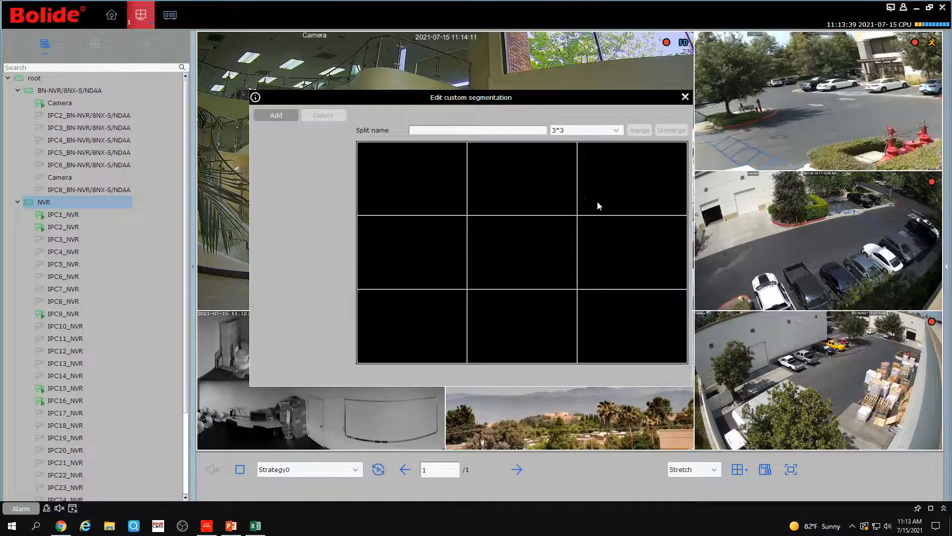
pyautogui.click(616, 131)
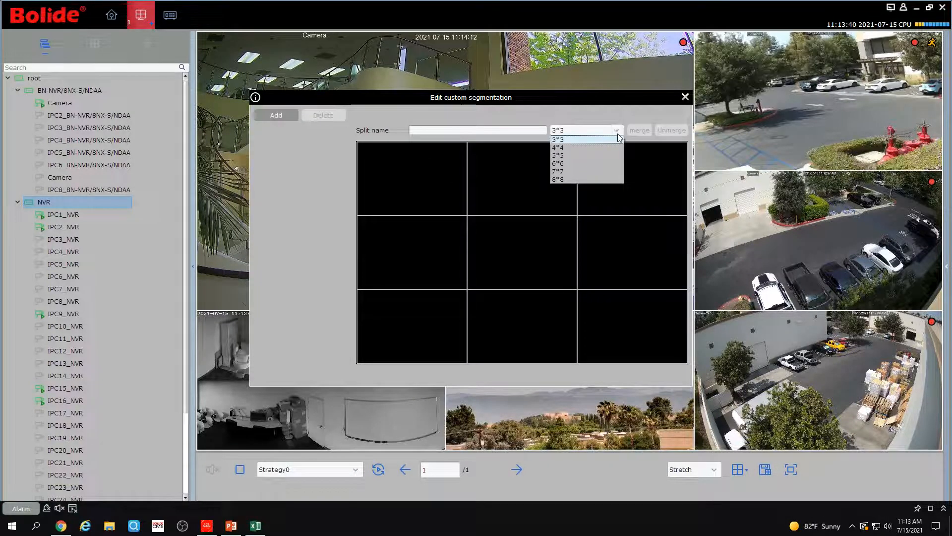
pyautogui.click(579, 179)
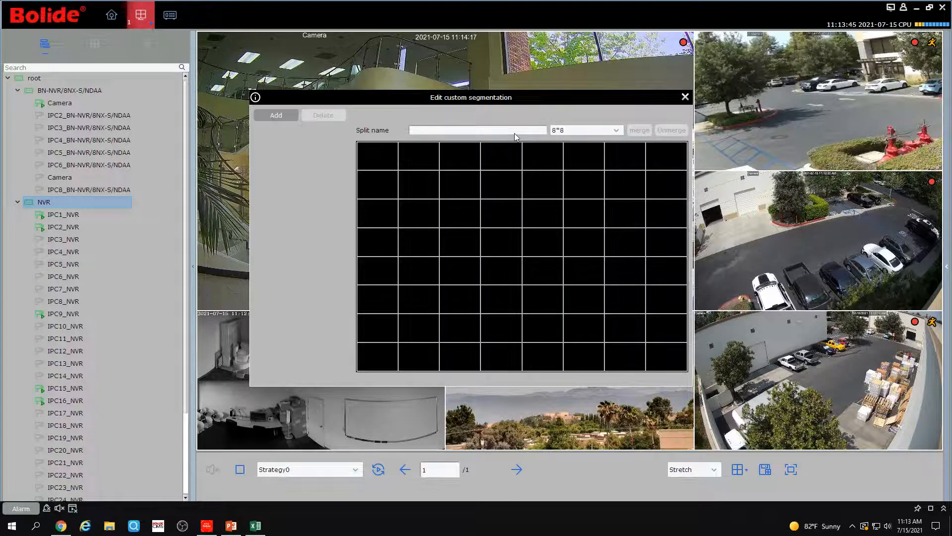
# - Add a custom split named 1 based on the 8*8 grid
pyautogui.click(291, 110)
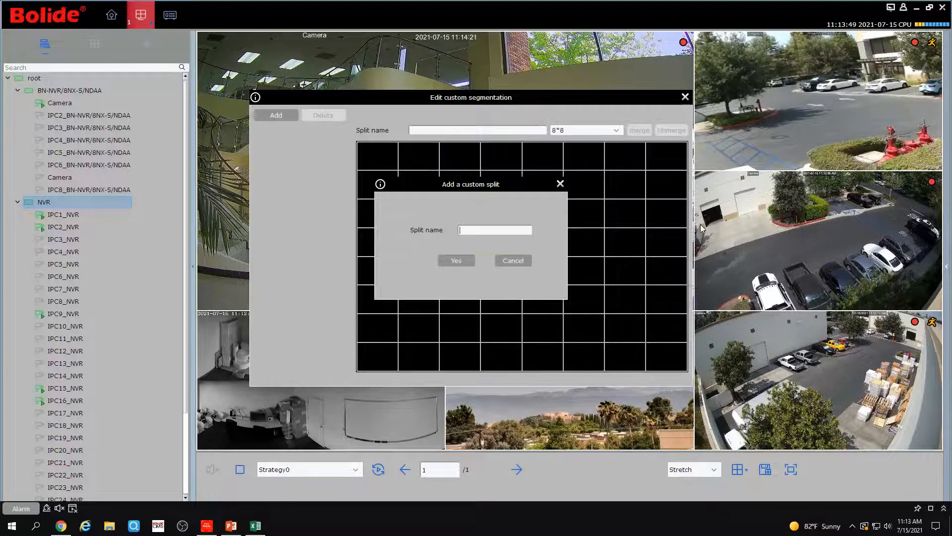
pyautogui.write('1')
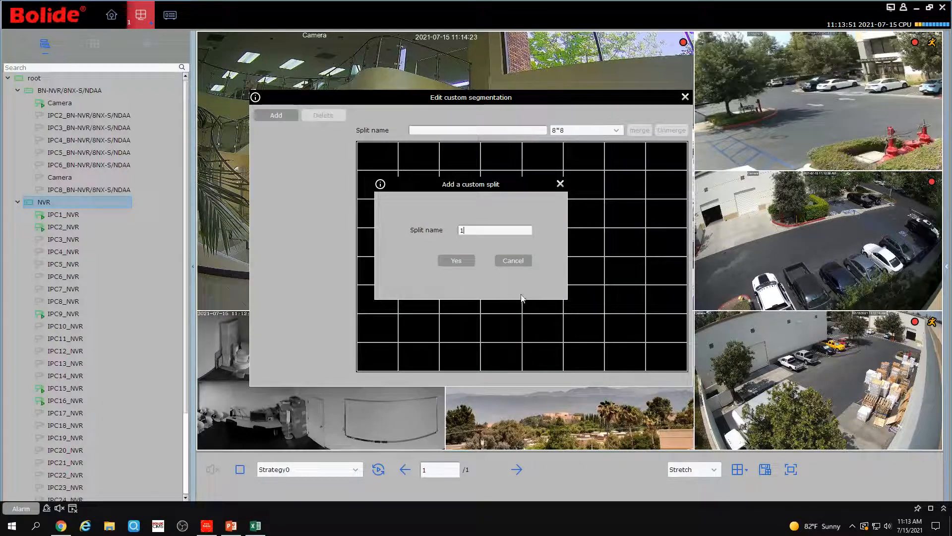
pyautogui.click(453, 261)
# - Merge the upper-left 5-by-5 cells and the upper-right 3-by-3 cells of split 1, and close the segmentation editor
pyautogui.moveTo(380, 165); pyautogui.dragTo(540, 262)
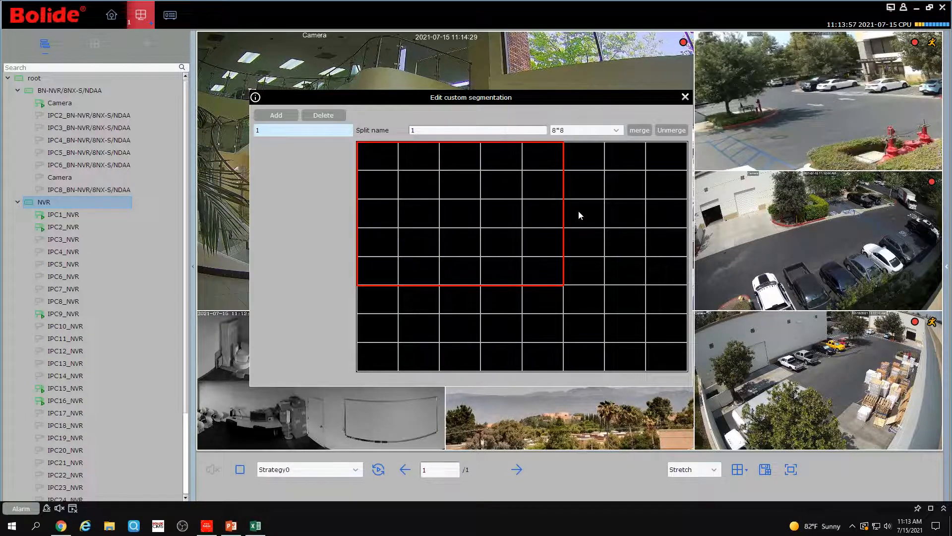
pyautogui.click(638, 131)
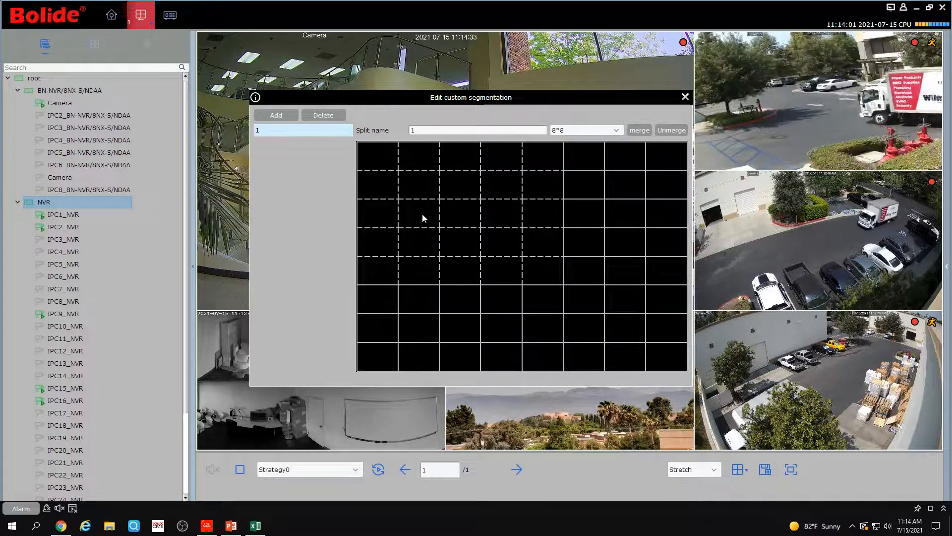
pyautogui.moveTo(583, 156); pyautogui.dragTo(682, 213)
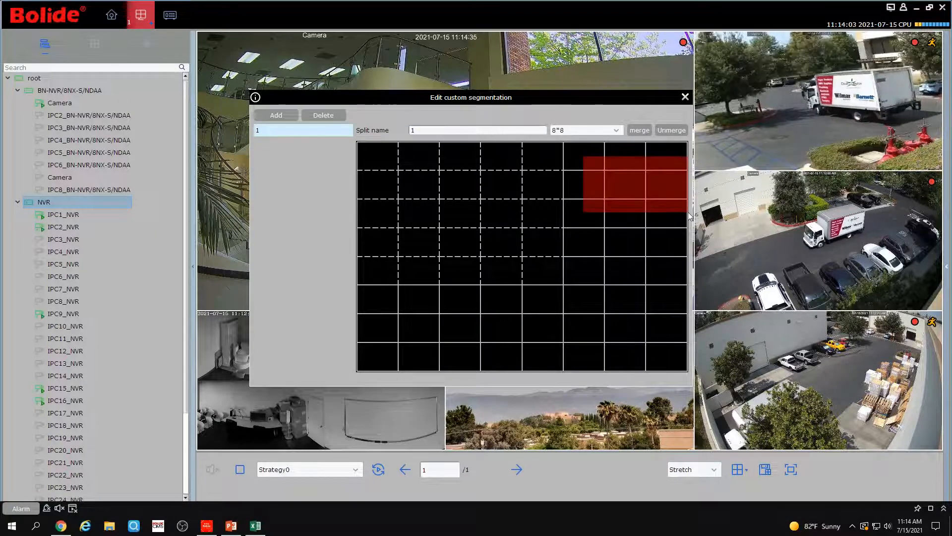
pyautogui.click(639, 130)
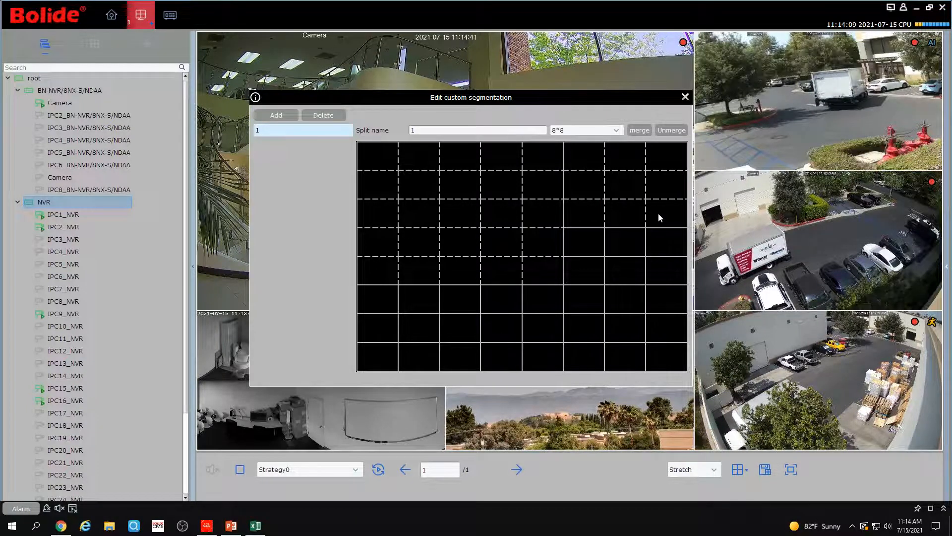
pyautogui.click(685, 97)
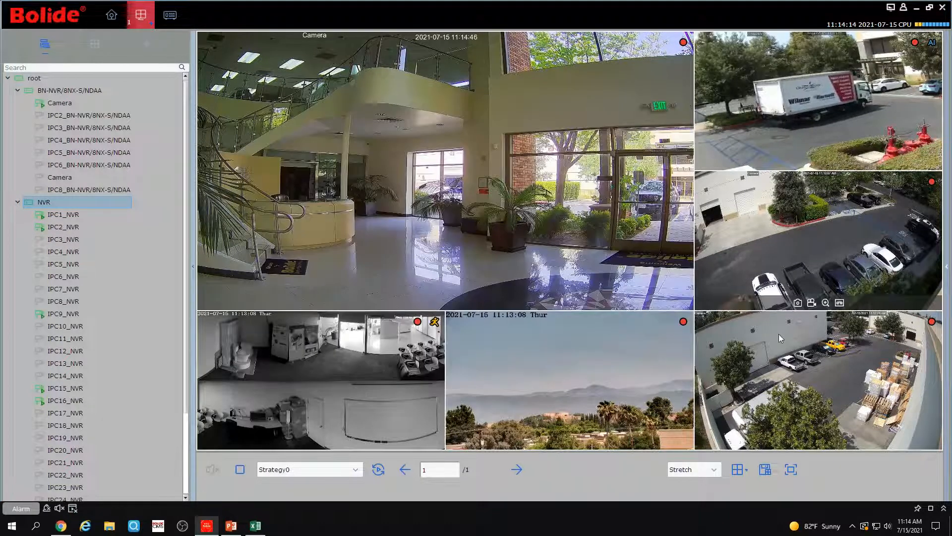
# - Check the available splits for the custom one, and swap the lobby camera in the large window with the parking-lot camera in the middle small window
pyautogui.click(747, 468)
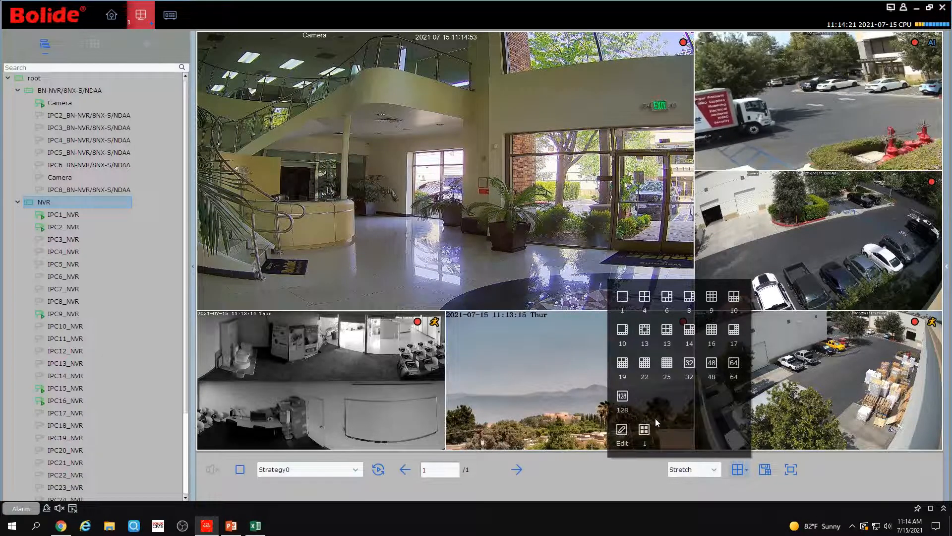
pyautogui.click(470, 241)
pyautogui.moveTo(469, 241); pyautogui.dragTo(794, 241)
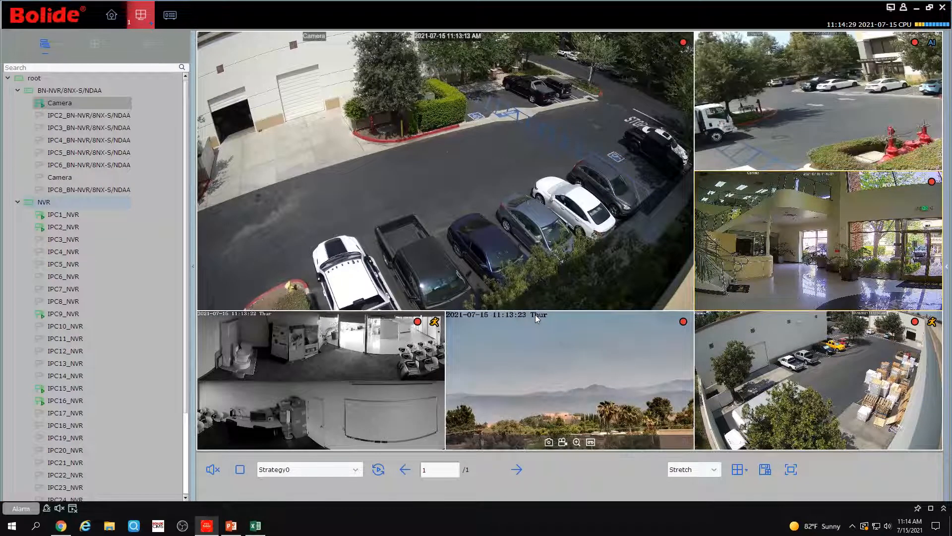
# - Dismiss the group selection for saving the view, and display the live view full screen and return to the normal window
pyautogui.click(768, 472)
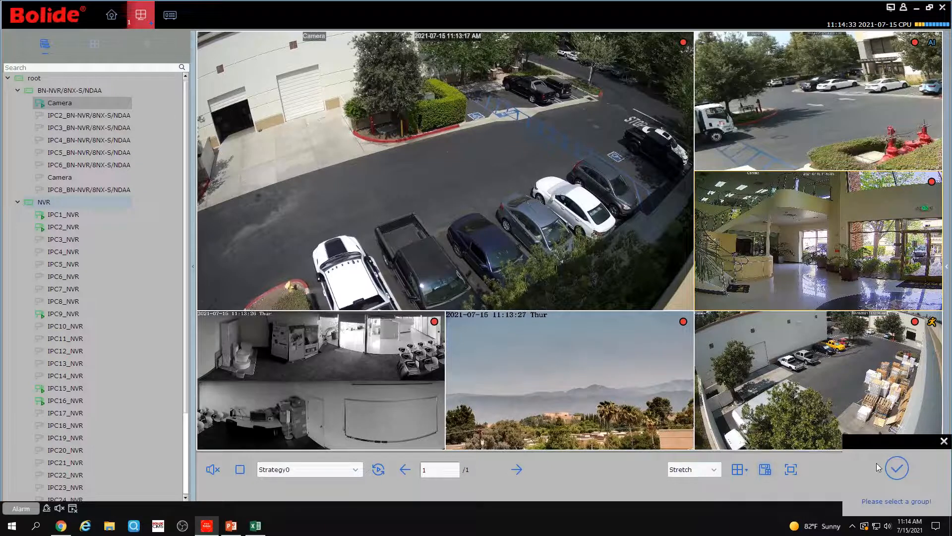
pyautogui.click(943, 441)
pyautogui.click(791, 470)
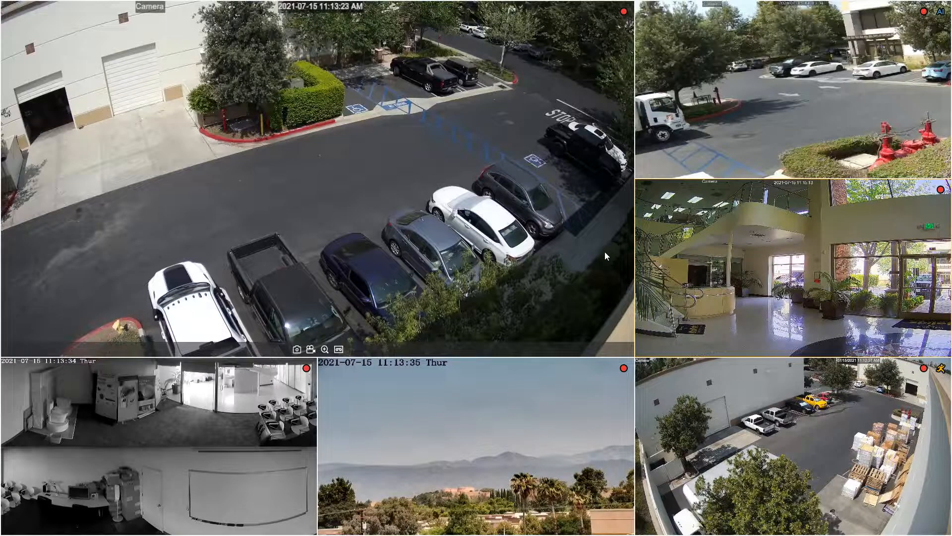
pyautogui.press('Escape')
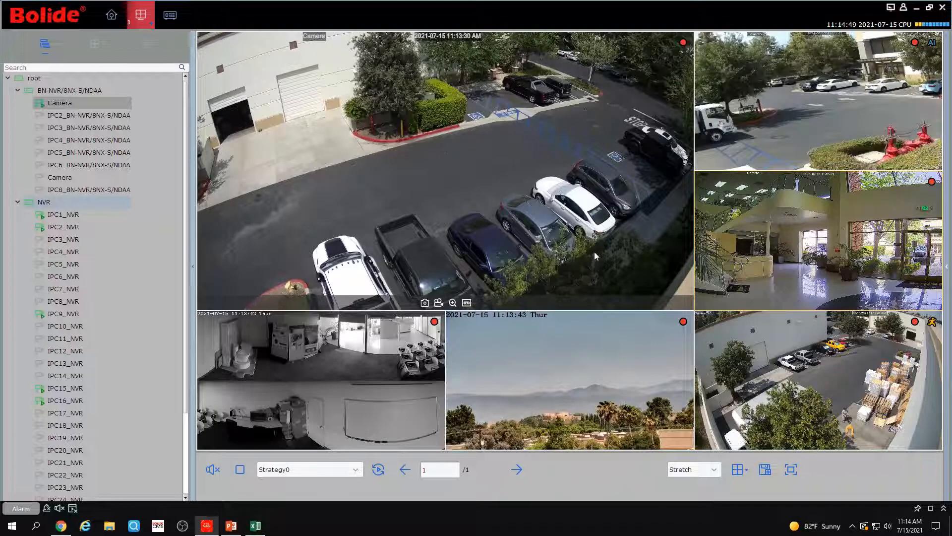
pyautogui.click(218, 469)
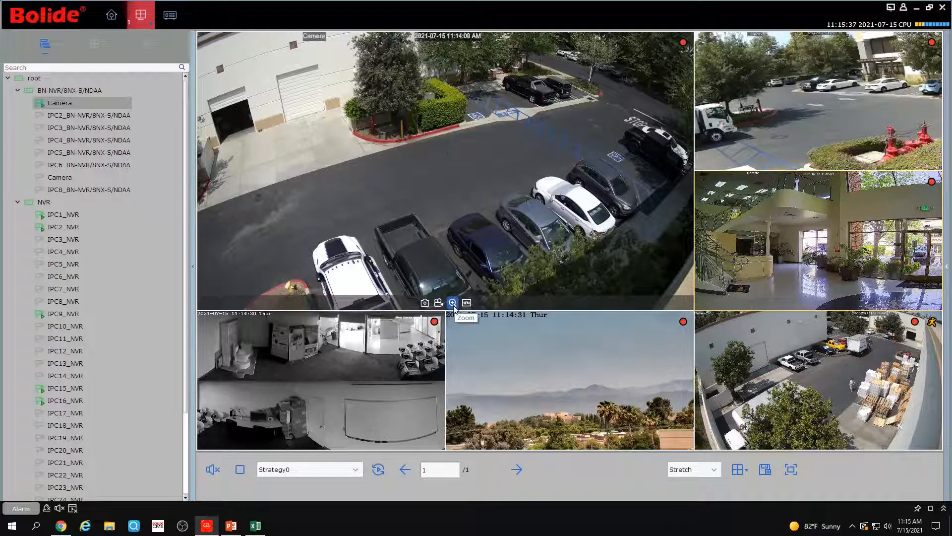
# - Turn on digital zoom for the large parking-lot camera and magnify the area around the parked cars
pyautogui.click(453, 304)
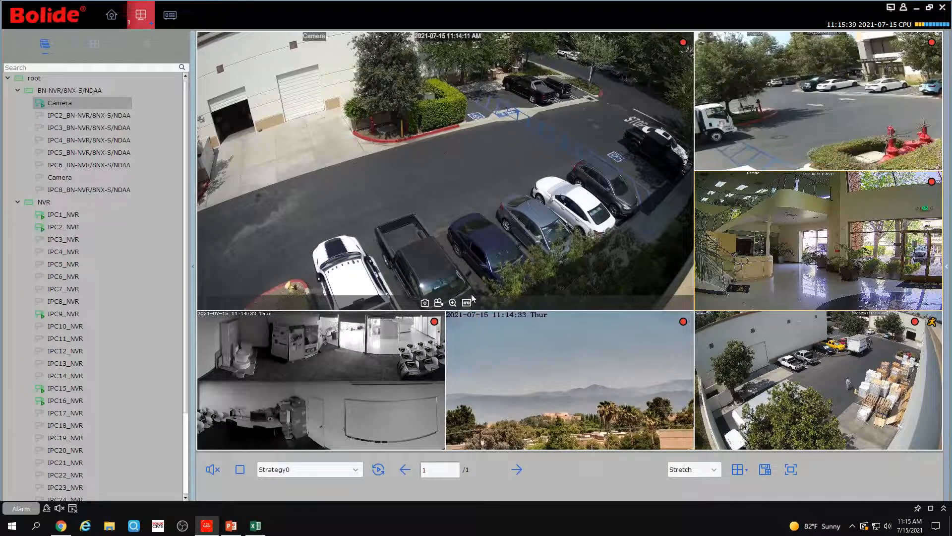
pyautogui.moveTo(581, 131); pyautogui.dragTo(374, 266)
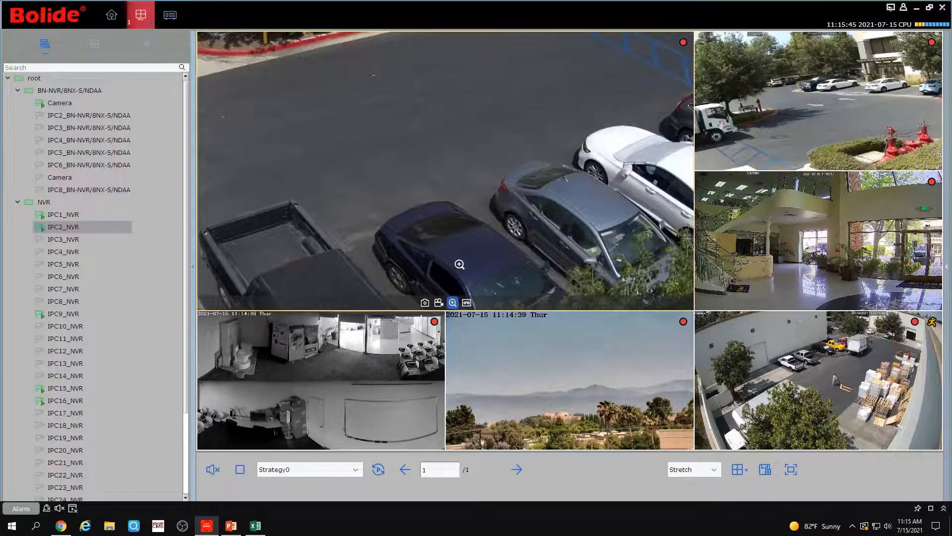
pyautogui.click(460, 264)
# - Maximize the parking-lot camera, magnify the far parking spaces by the tree, and reset the digital zoom
pyautogui.doubleClick(458, 243)
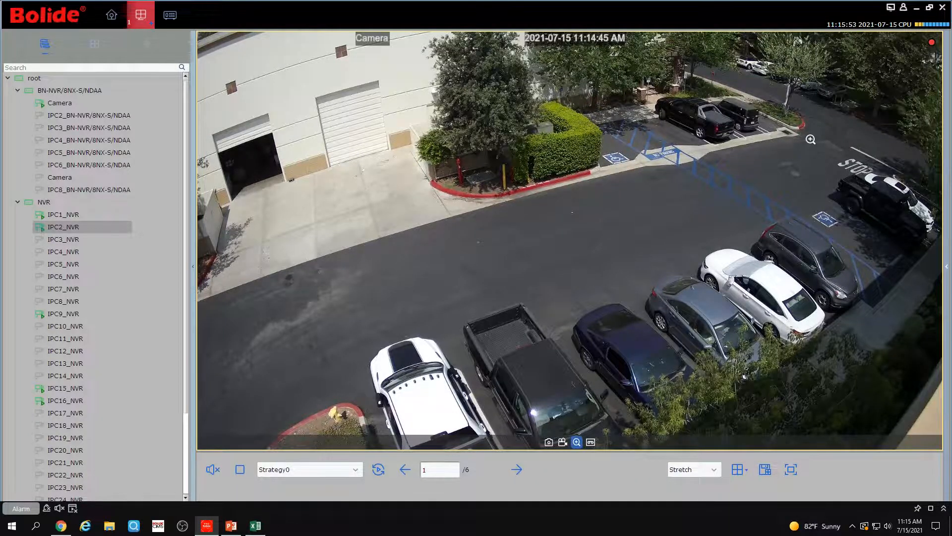
pyautogui.moveTo(833, 61); pyautogui.dragTo(602, 267)
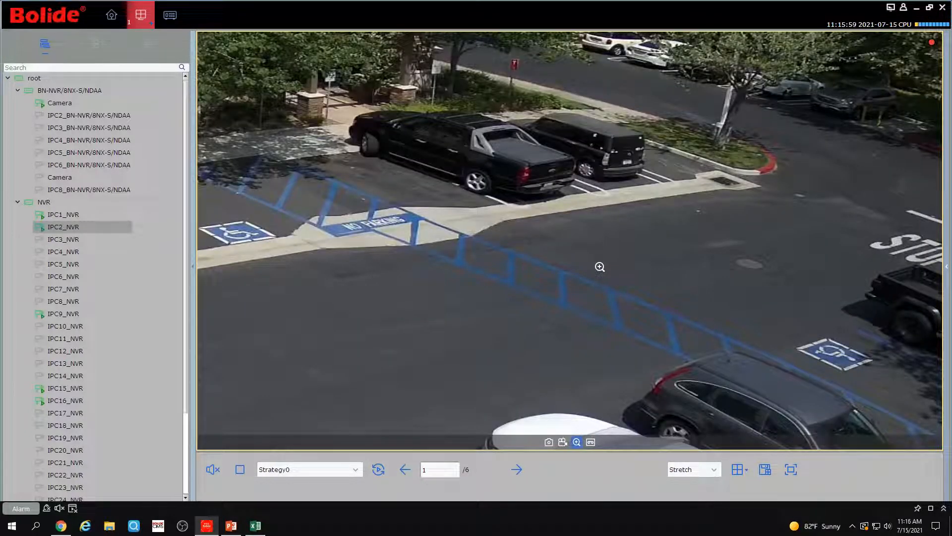
pyautogui.rightClick(600, 267)
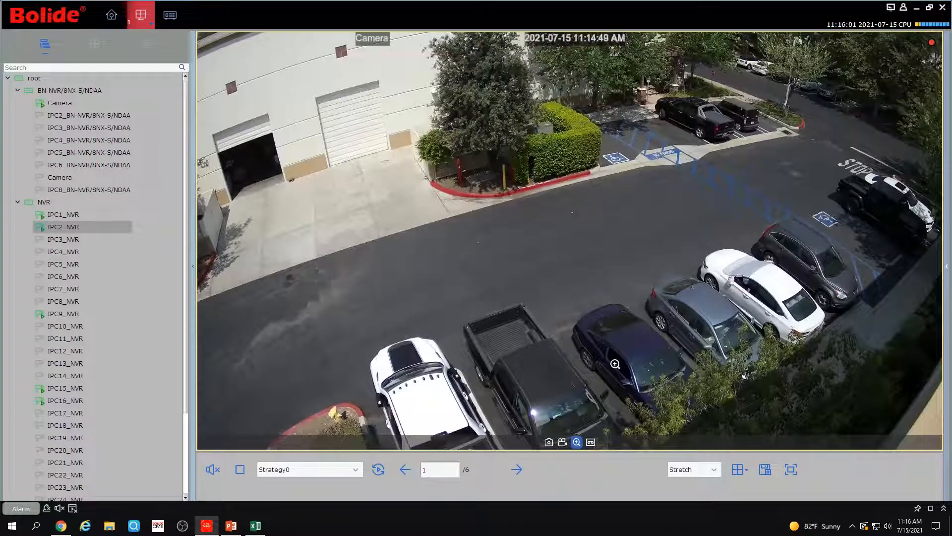
# - Start instant playback of the maximized parking-lot camera, show the PTZ controls, and restore the 6-window split
pyautogui.click(591, 442)
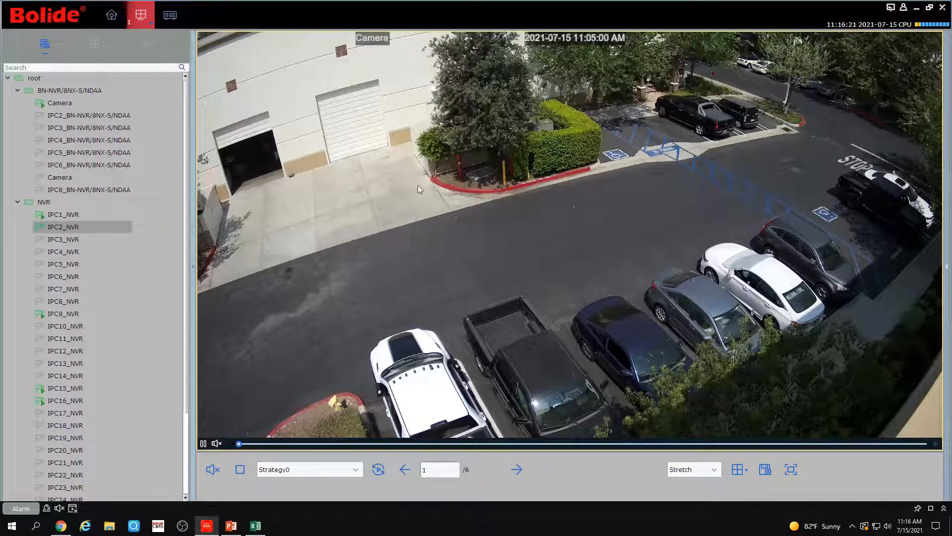
pyautogui.click(146, 44)
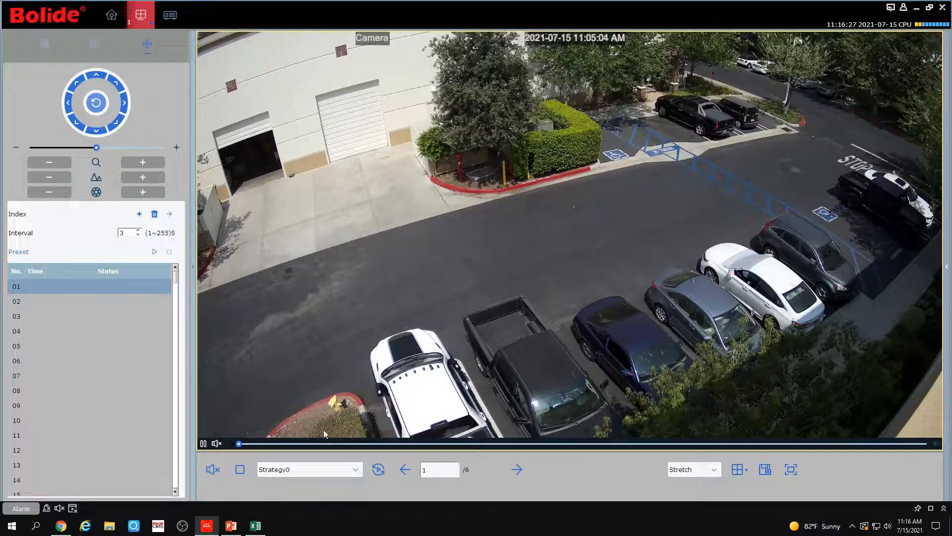
pyautogui.doubleClick(506, 188)
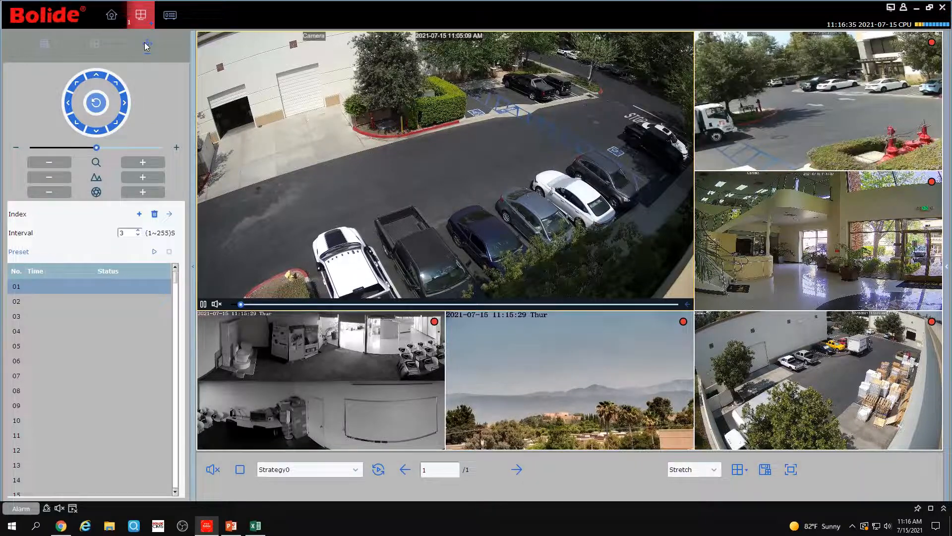
# - Look through the device tree and the view group list, and return to the PTZ controls
pyautogui.click(44, 45)
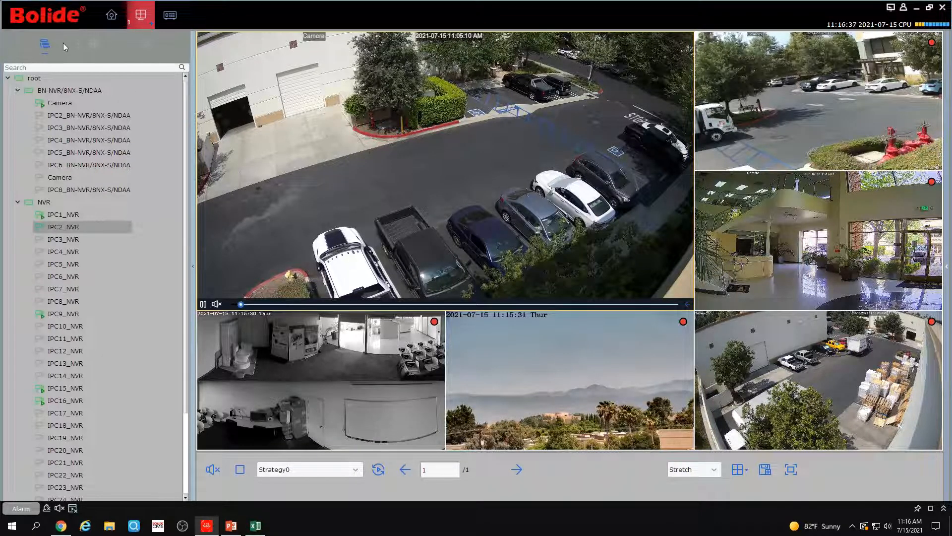
pyautogui.click(97, 46)
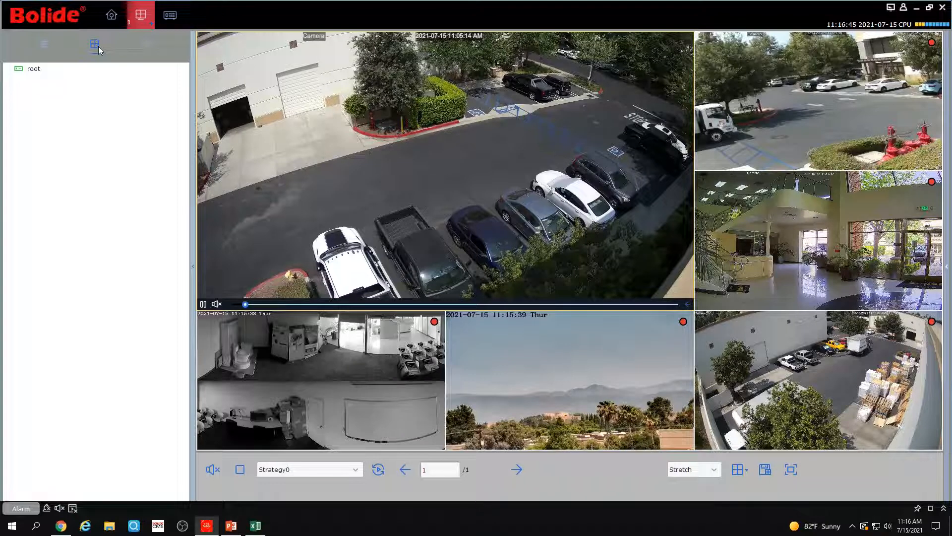
pyautogui.click(148, 45)
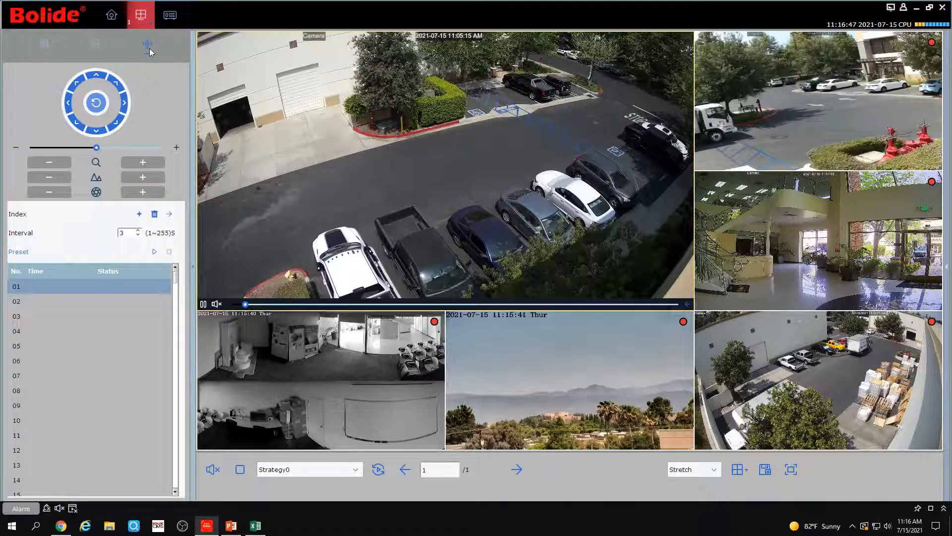
# - Maximize the camera showing the red hydrants, zoom its lens in and back out with the PTZ controls, and restore the 6-window split
pyautogui.click(827, 89)
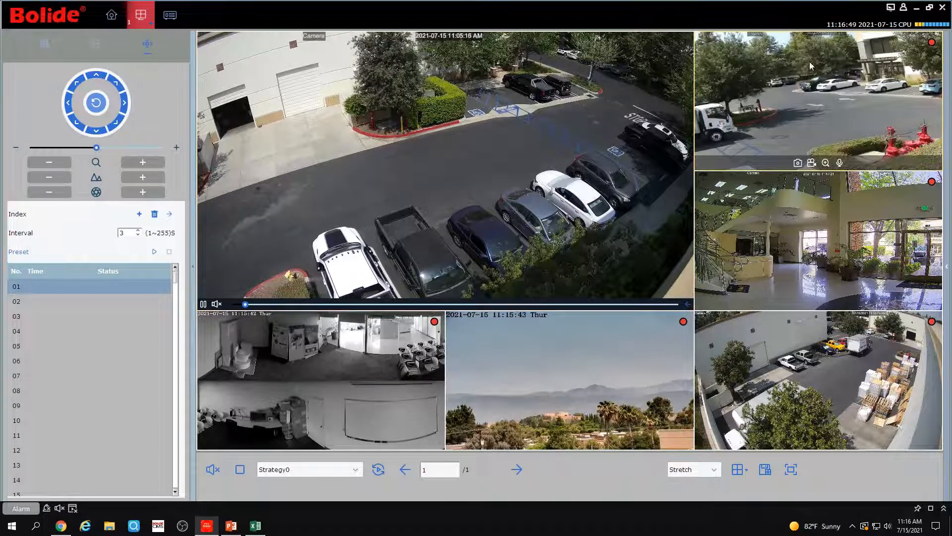
pyautogui.doubleClick(827, 89)
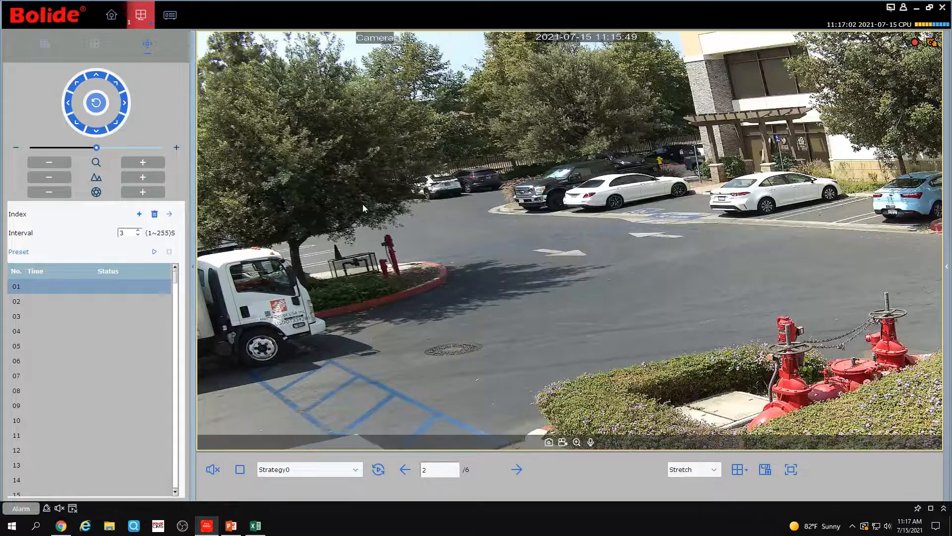
pyautogui.click(144, 164)
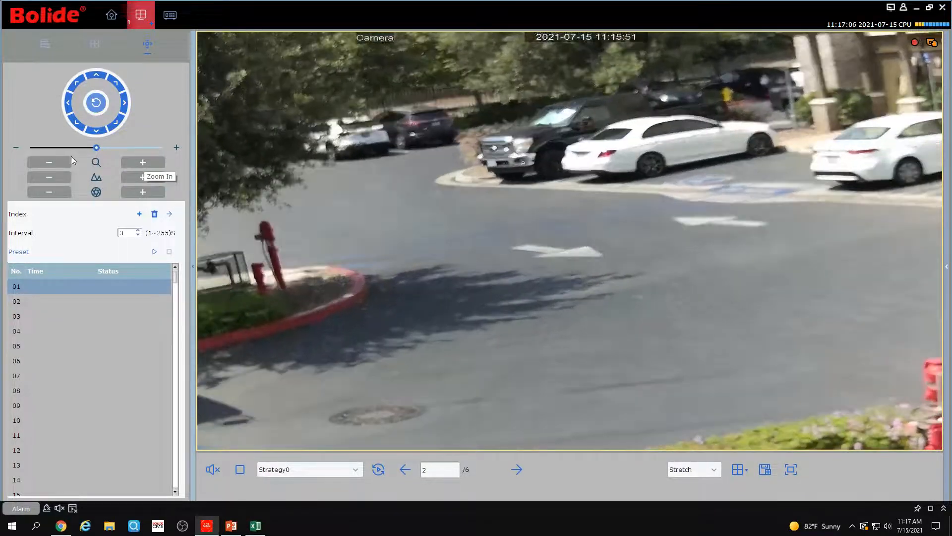
pyautogui.click(65, 160)
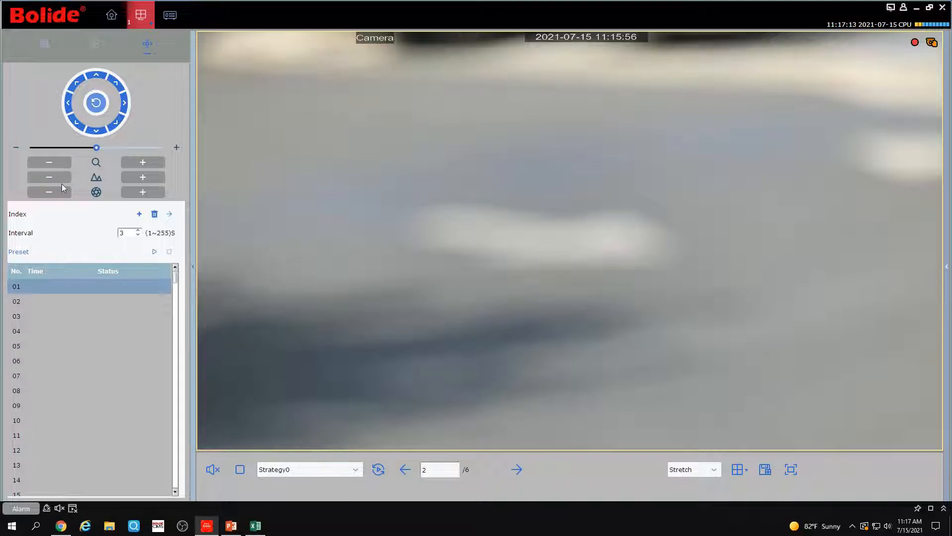
pyautogui.click(58, 166)
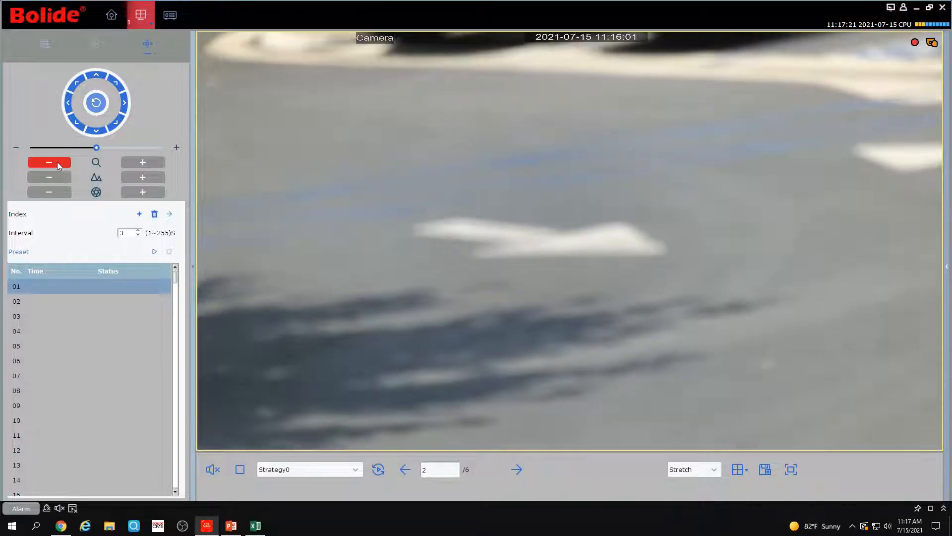
pyautogui.moveTo(58, 162); pyautogui.dragTo(52, 138)
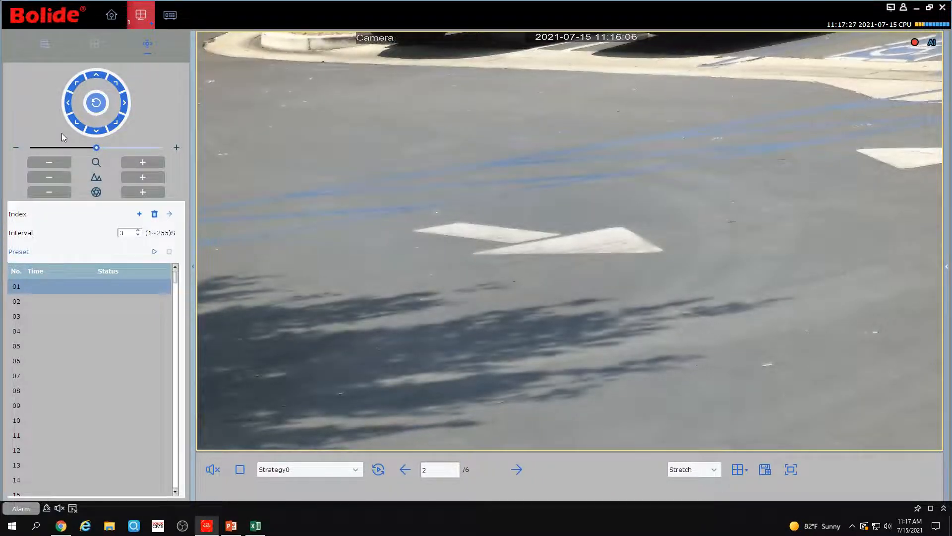
pyautogui.doubleClick(515, 198)
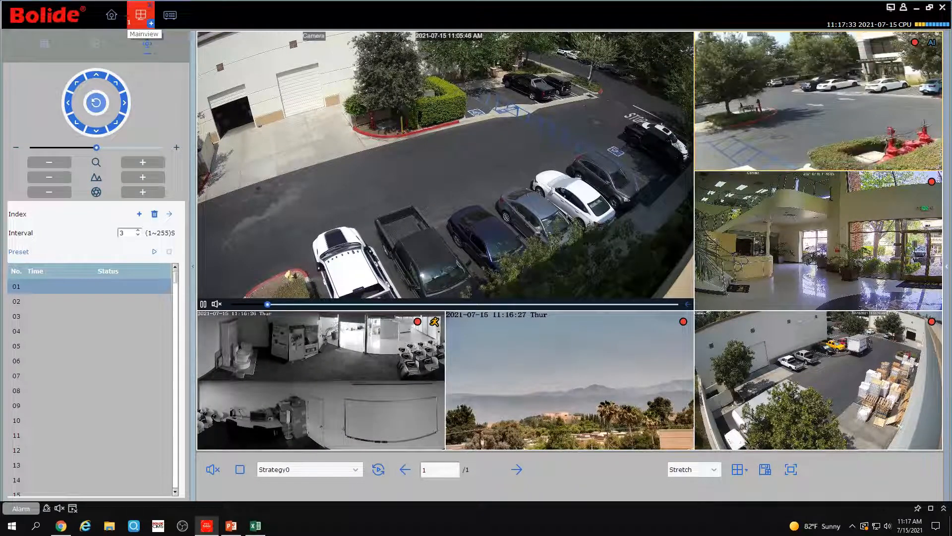
# - Open Device Management from the home page, list all equipment, and open the remote settings of the BN-NVR/8NX-S/NDAA recorder
pyautogui.click(112, 15)
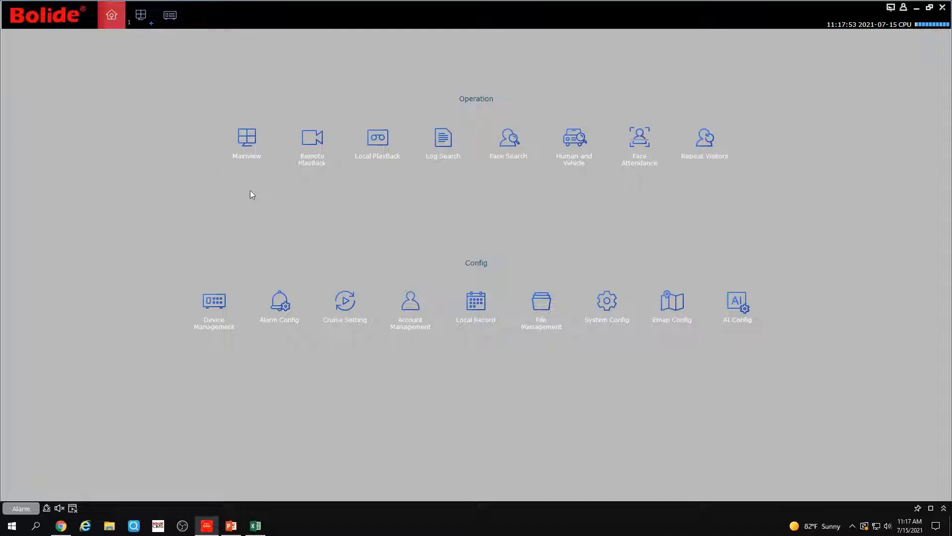
pyautogui.click(213, 303)
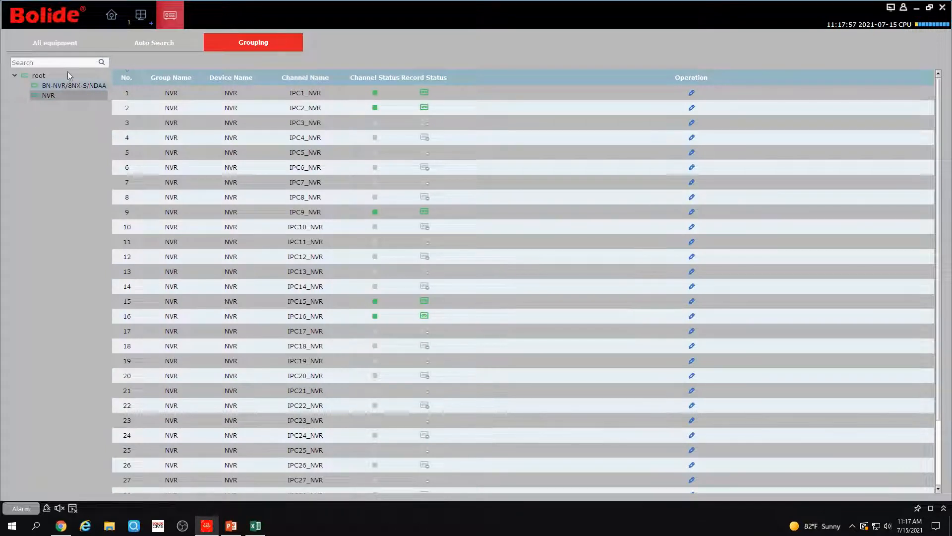
pyautogui.click(51, 42)
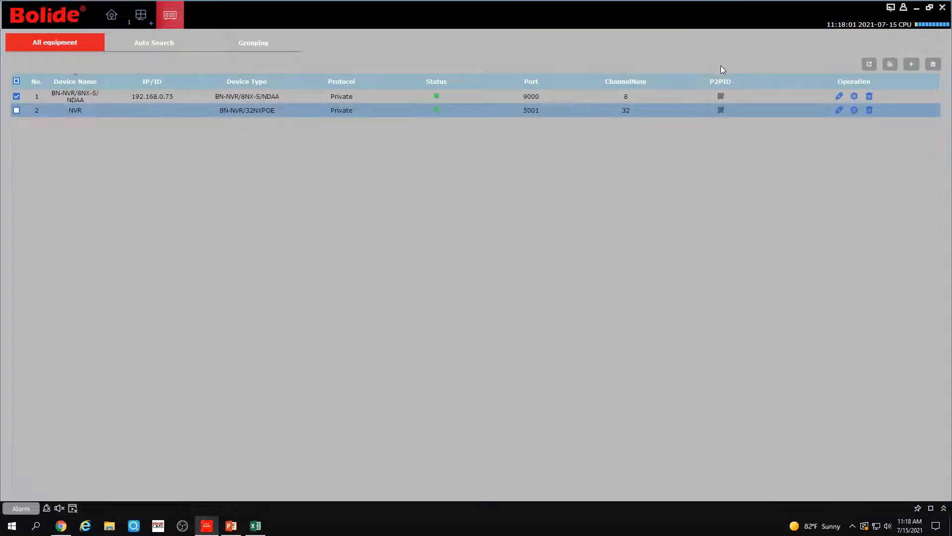
pyautogui.click(854, 97)
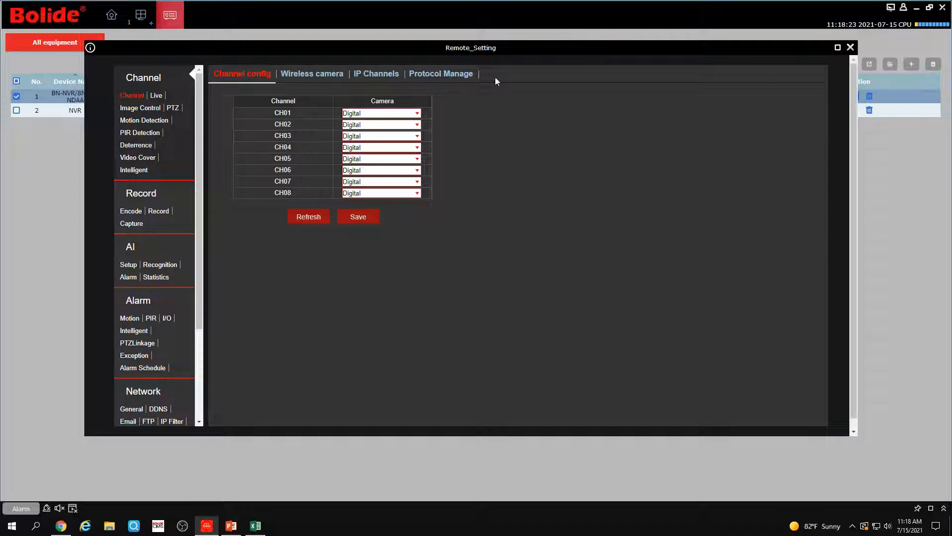
# - Review the recorder's IP channel list and its system date and time settings
pyautogui.click(380, 77)
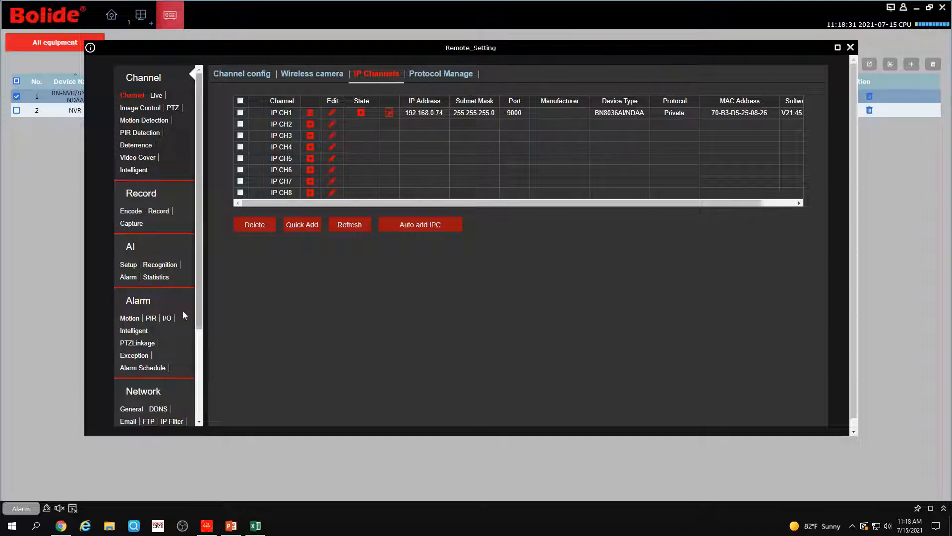
pyautogui.scroll(-3, 183, 310)
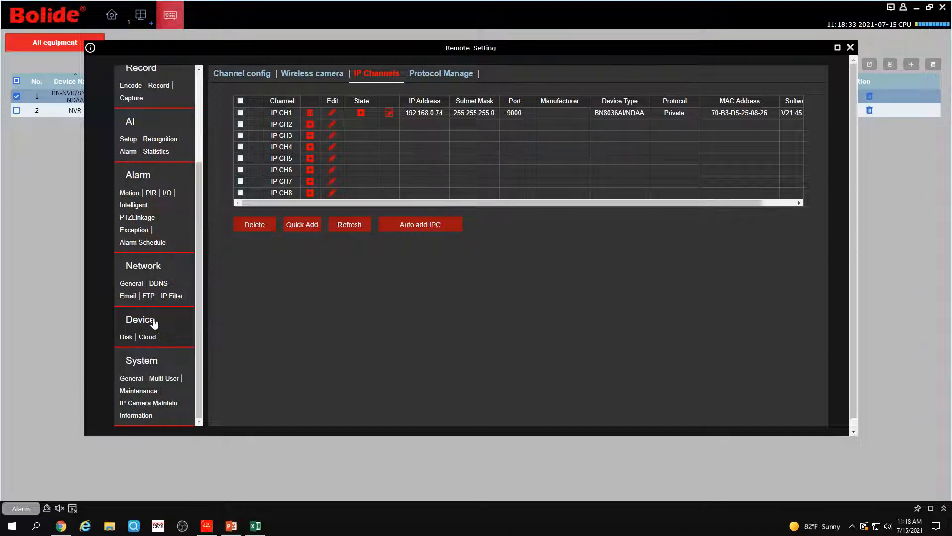
pyautogui.scroll(-1, 145, 356)
pyautogui.click(135, 367)
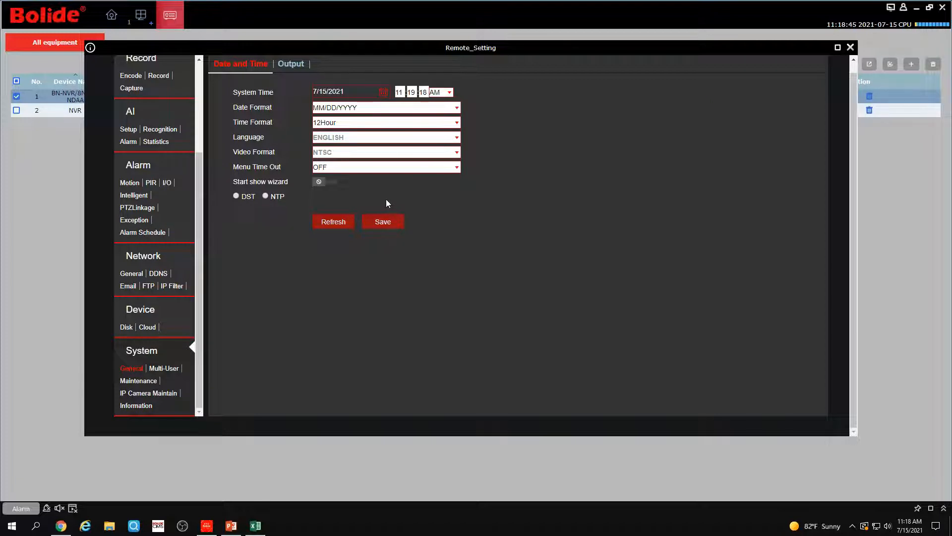
# - Look through the recorder's available output resolutions without changing the selection
pyautogui.click(304, 69)
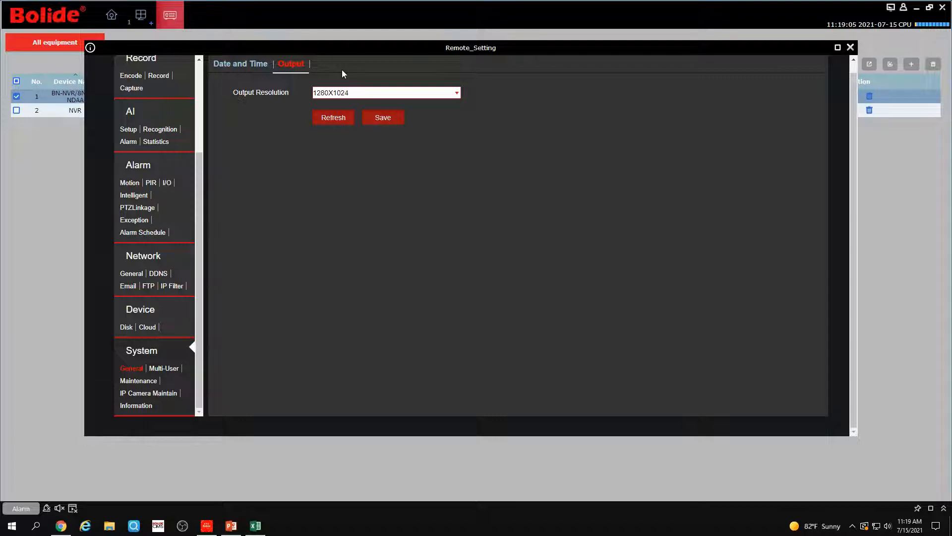
pyautogui.click(456, 93)
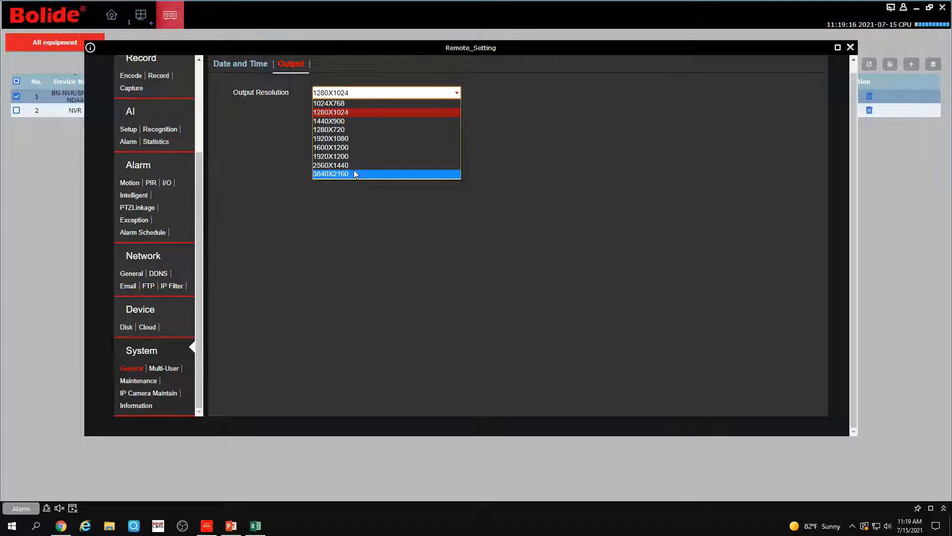
pyautogui.click(399, 226)
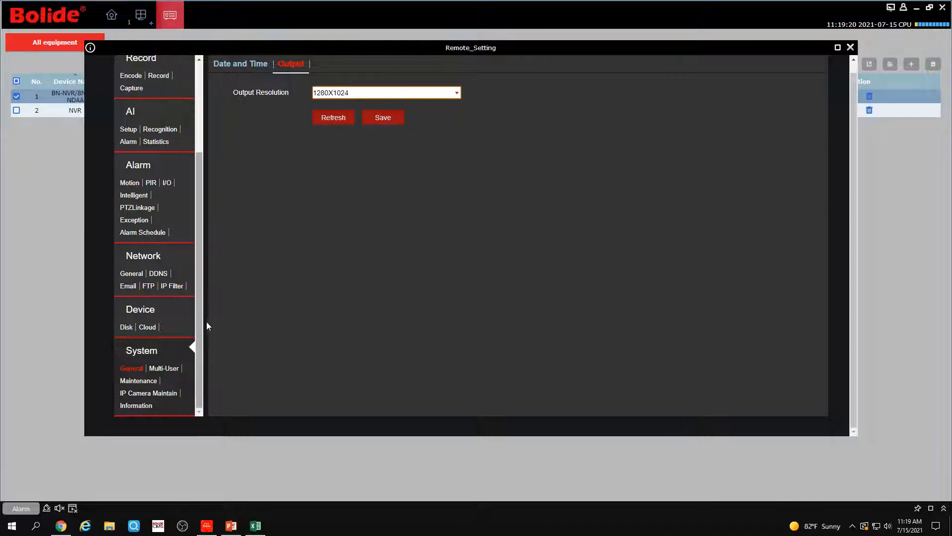
# - Review the recorder's multi-user accounts and examine the permission options of user1
pyautogui.moveTo(199, 320); pyautogui.dragTo(202, 243)
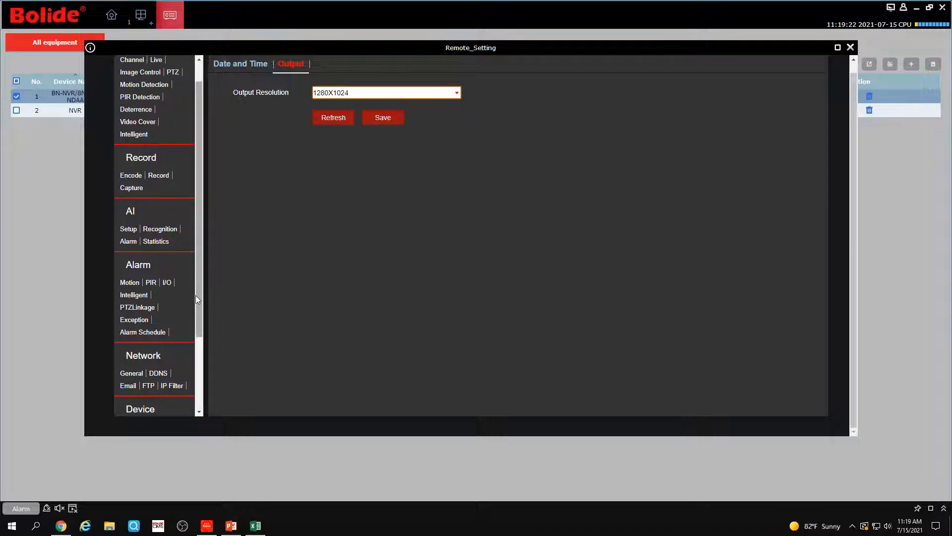
pyautogui.moveTo(196, 296); pyautogui.dragTo(194, 376)
pyautogui.click(174, 369)
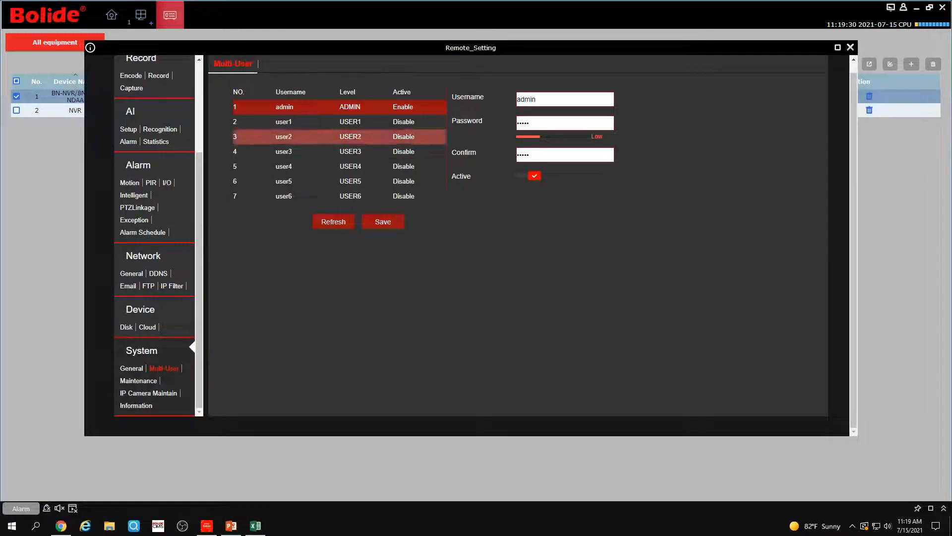
pyautogui.click(406, 125)
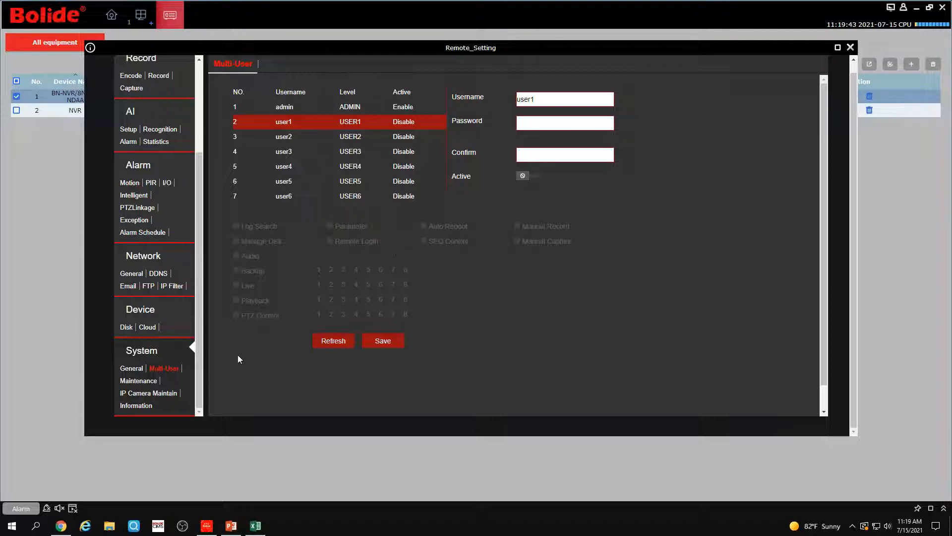
# - Look through the recorder's maintenance pages for the log, loading defaults and firmware upgrade
pyautogui.click(150, 380)
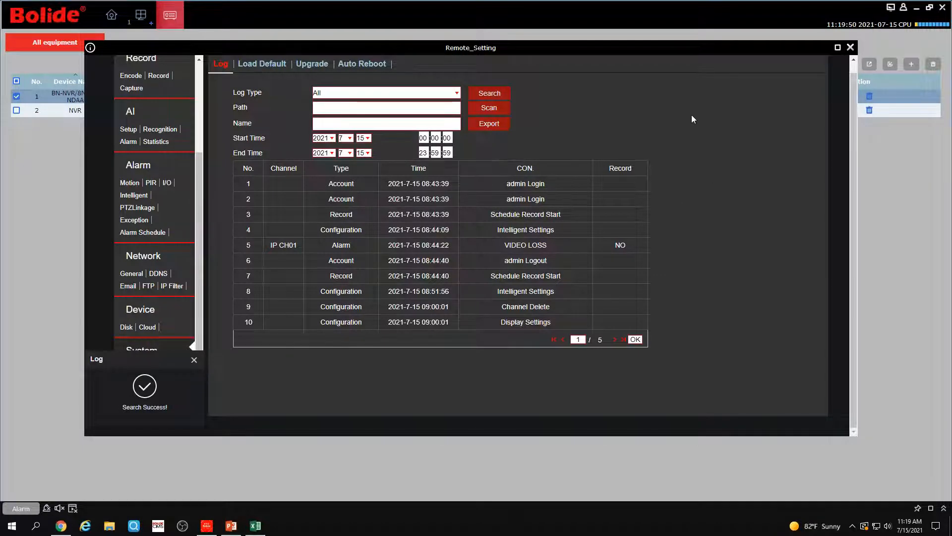
pyautogui.click(287, 65)
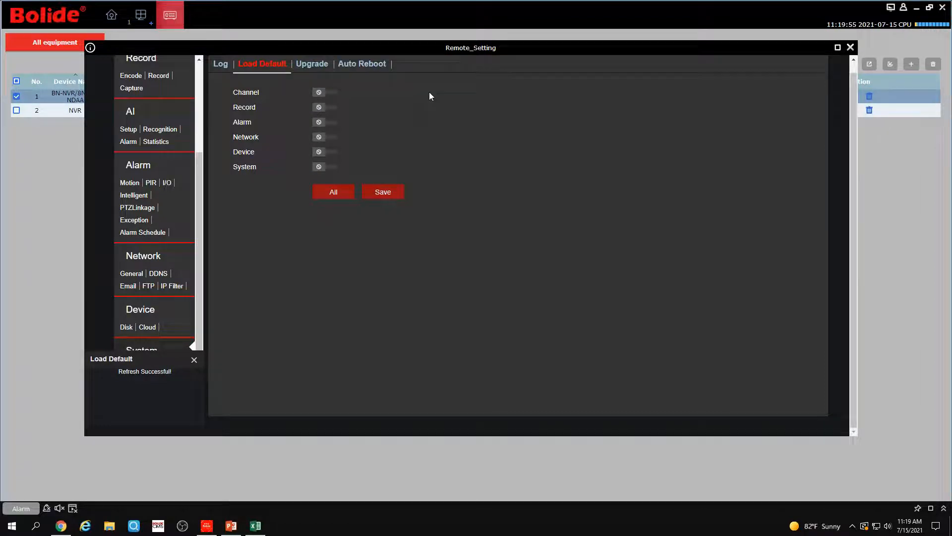
pyautogui.click(311, 64)
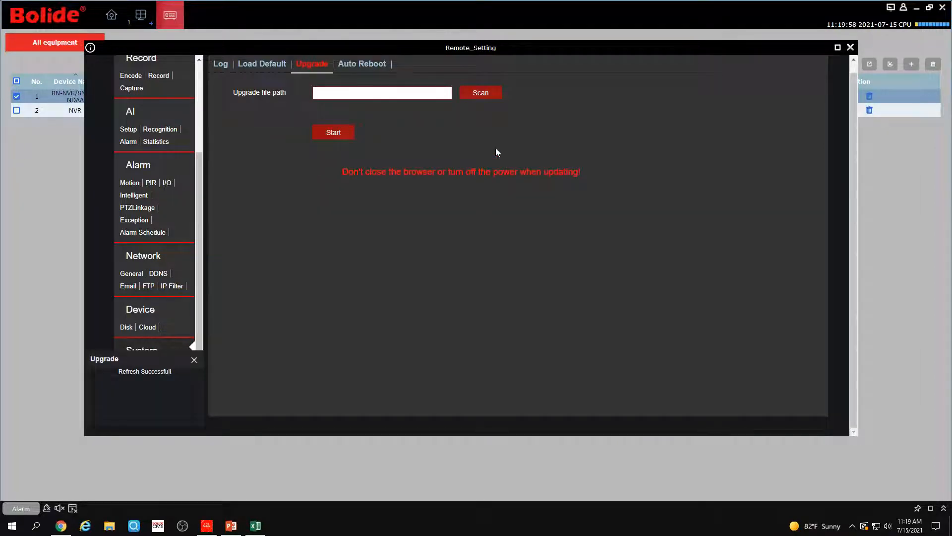
pyautogui.click(194, 360)
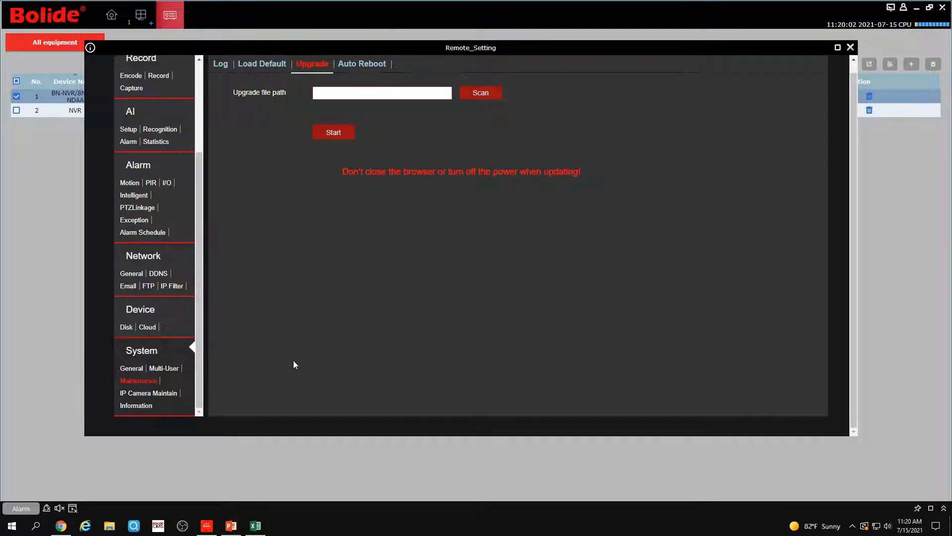
# - Review the IP camera maintenance options and the recorder's system information, highlighting its MAC address
pyautogui.click(175, 393)
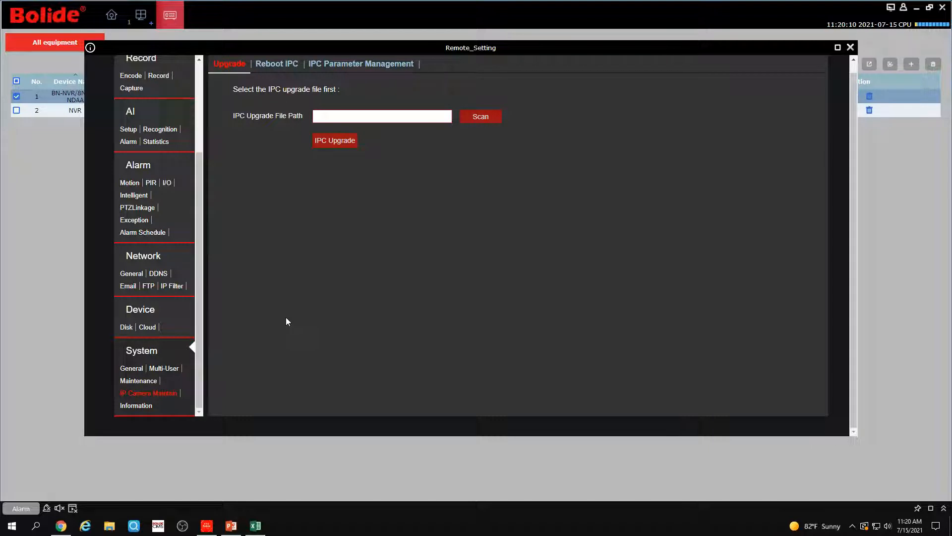
pyautogui.click(134, 405)
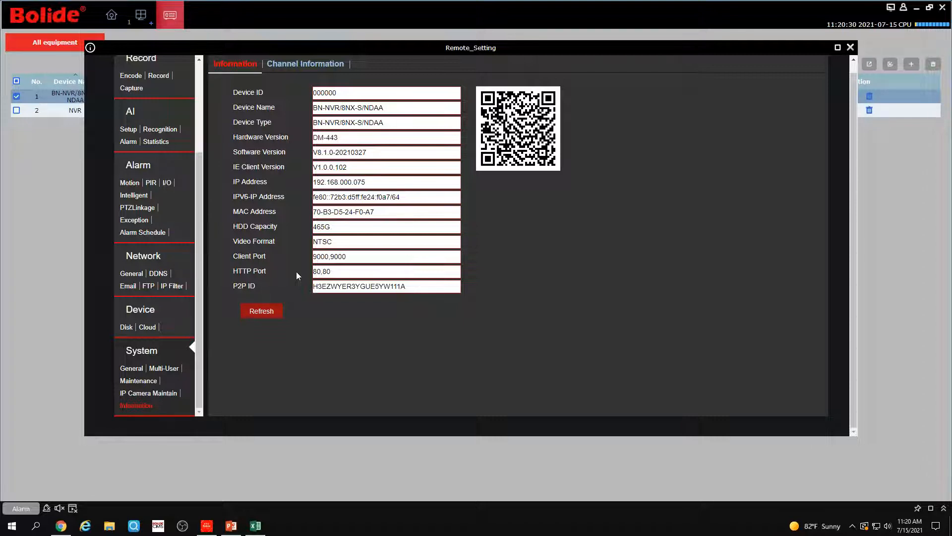
pyautogui.moveTo(388, 214); pyautogui.dragTo(305, 212)
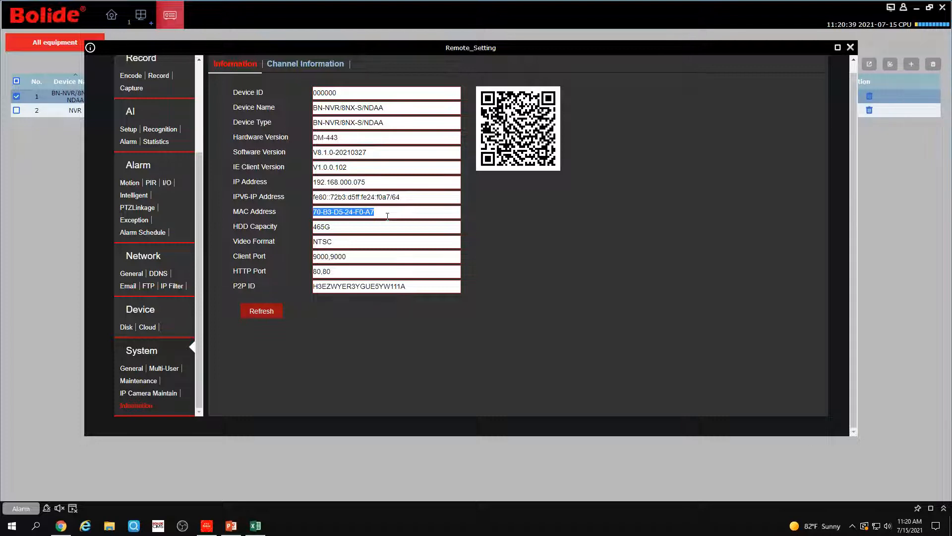
pyautogui.scroll(3, 198, 273)
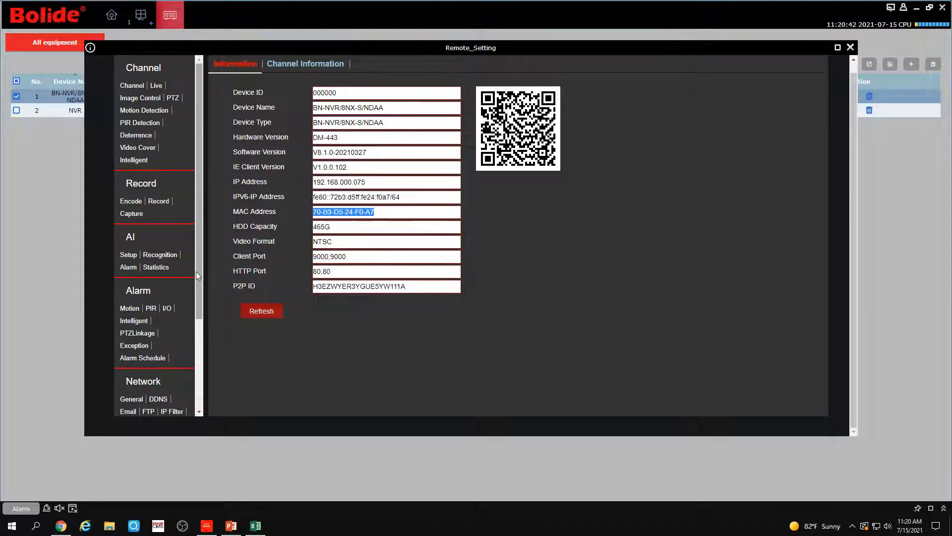
pyautogui.scroll(1, 196, 272)
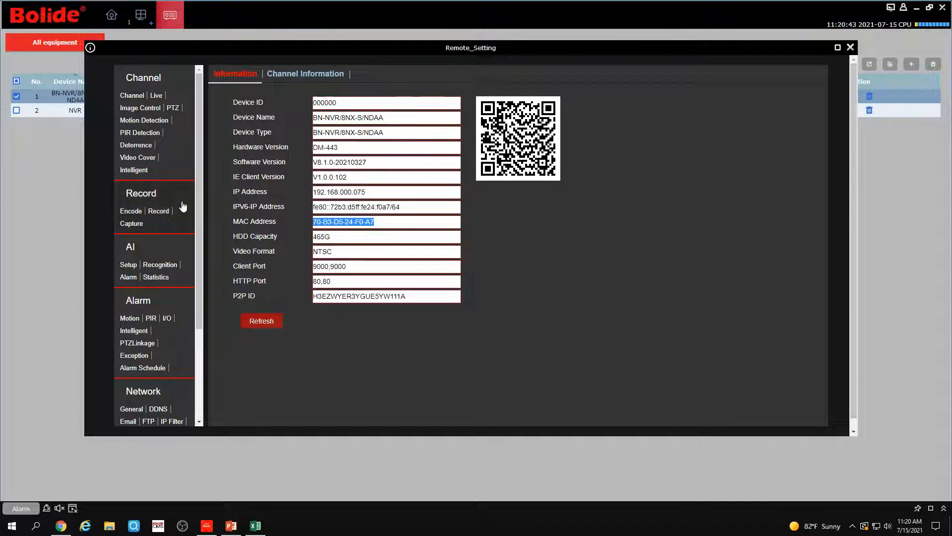
# - Review the encoding settings for the video streams and audio, and view the recording parameters and schedule of IP CH01
pyautogui.click(132, 209)
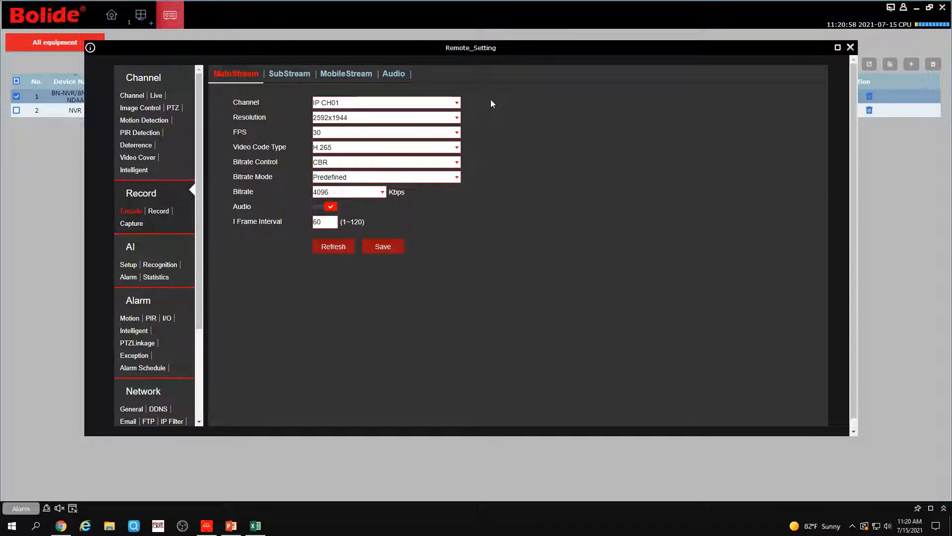
pyautogui.click(290, 73)
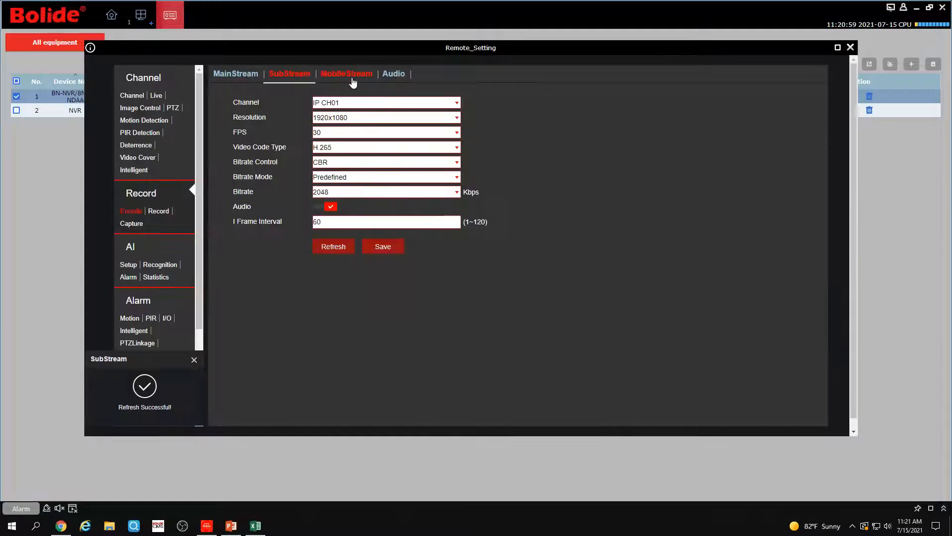
pyautogui.click(352, 78)
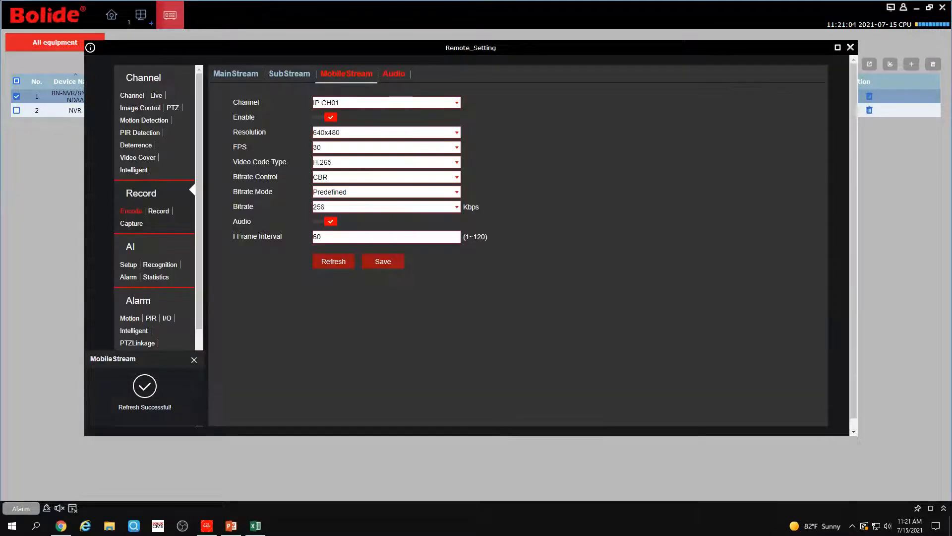
pyautogui.click(394, 74)
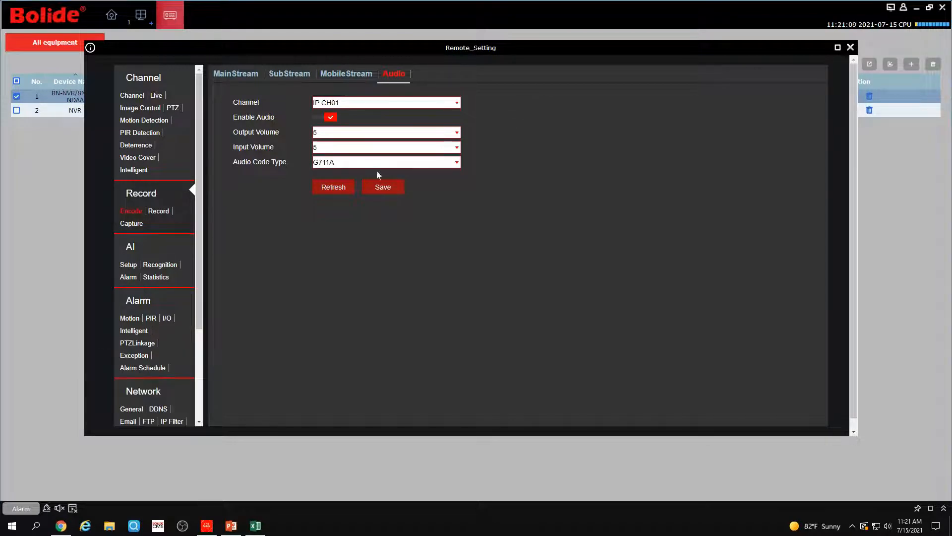
pyautogui.click(162, 213)
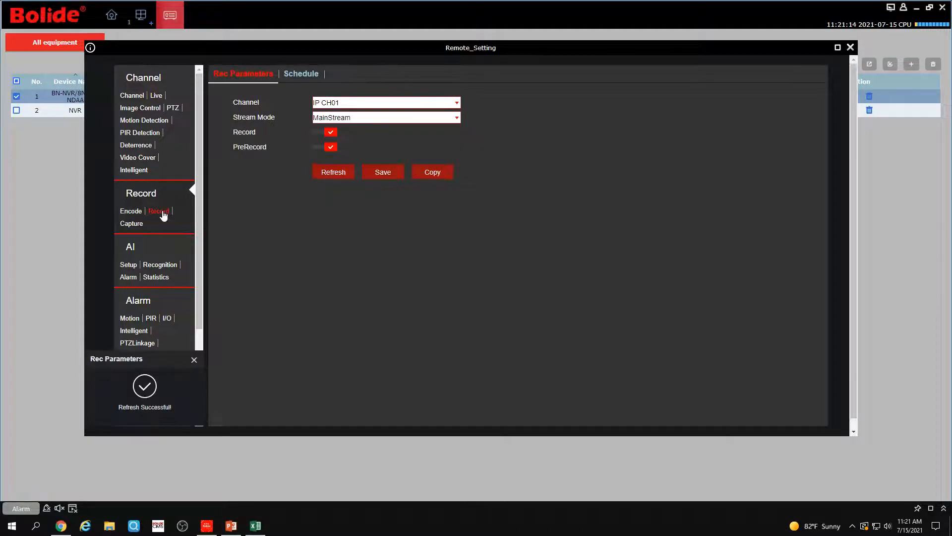
pyautogui.click(309, 81)
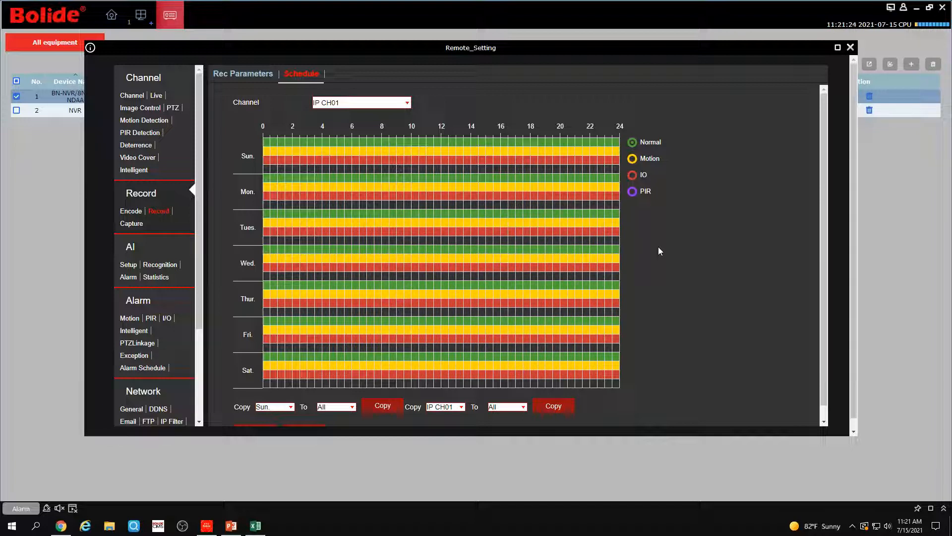
# - Add PIR recording for all 24 hours of every day to the IP CH01 schedule and save it
pyautogui.click(632, 159)
pyautogui.click(633, 191)
pyautogui.moveTo(271, 170); pyautogui.dragTo(626, 394)
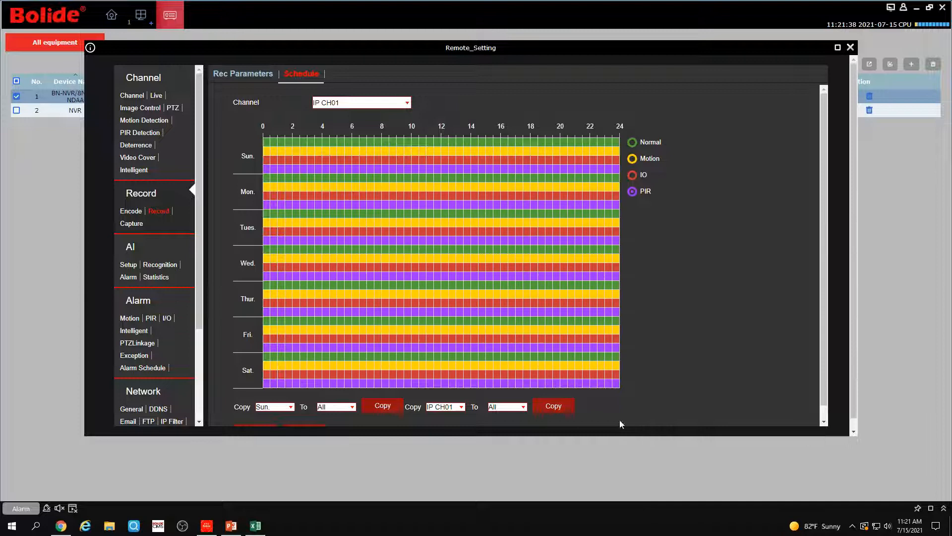
pyautogui.scroll(-1, 461, 373)
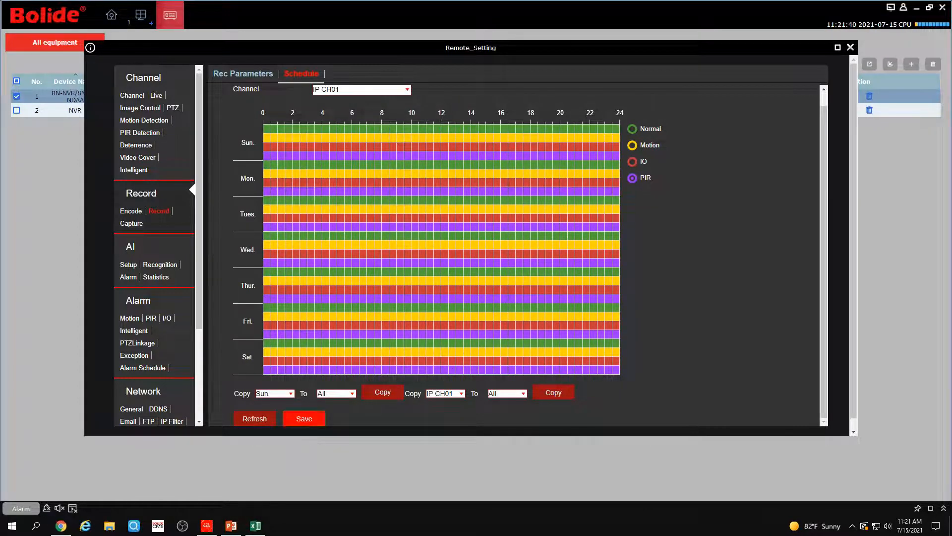
pyautogui.click(304, 419)
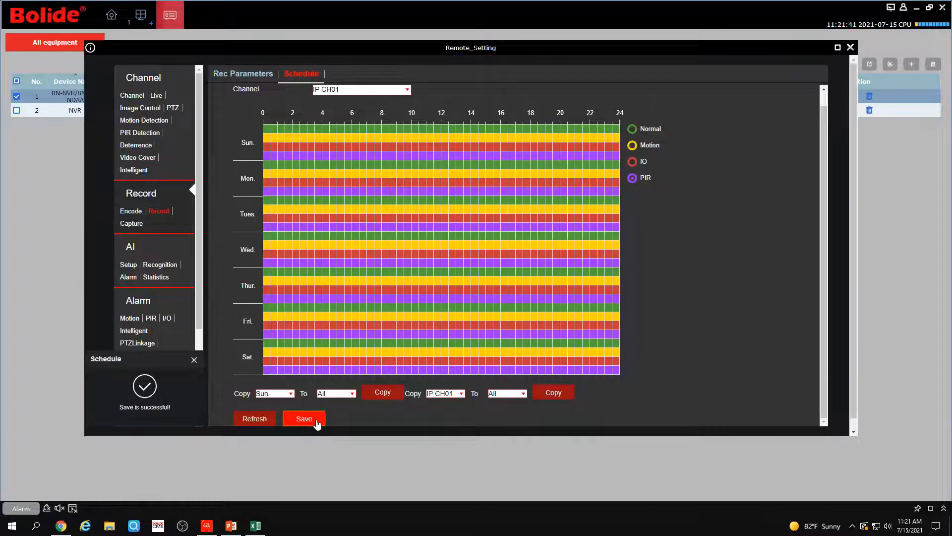
# - Clear normal, IO and PIR recording from the whole IP CH01 weekly schedule, leaving only motion recording, and save it
pyautogui.click(632, 145)
pyautogui.click(632, 129)
pyautogui.moveTo(533, 157); pyautogui.dragTo(269, 388)
pyautogui.click(643, 159)
pyautogui.moveTo(618, 140); pyautogui.dragTo(221, 394)
pyautogui.click(631, 177)
pyautogui.moveTo(615, 137); pyautogui.dragTo(261, 386)
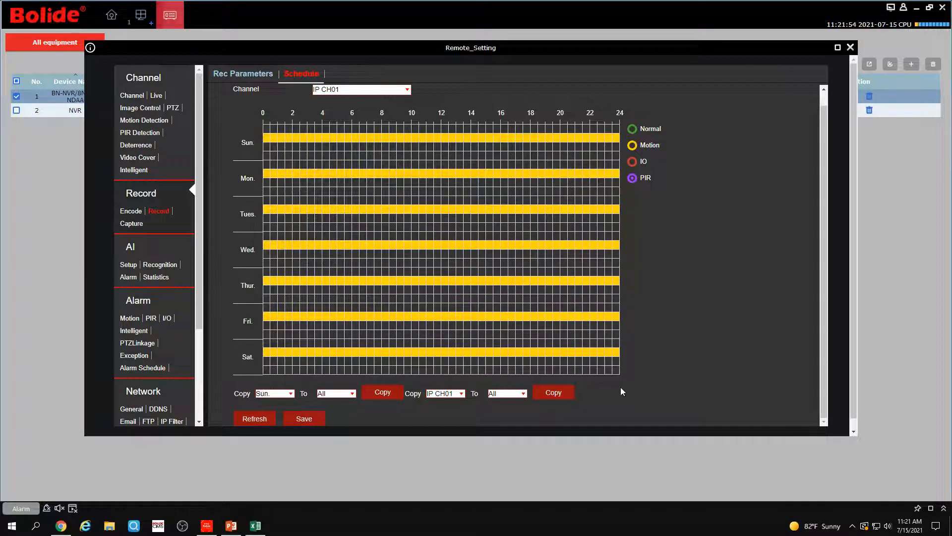
pyautogui.click(304, 418)
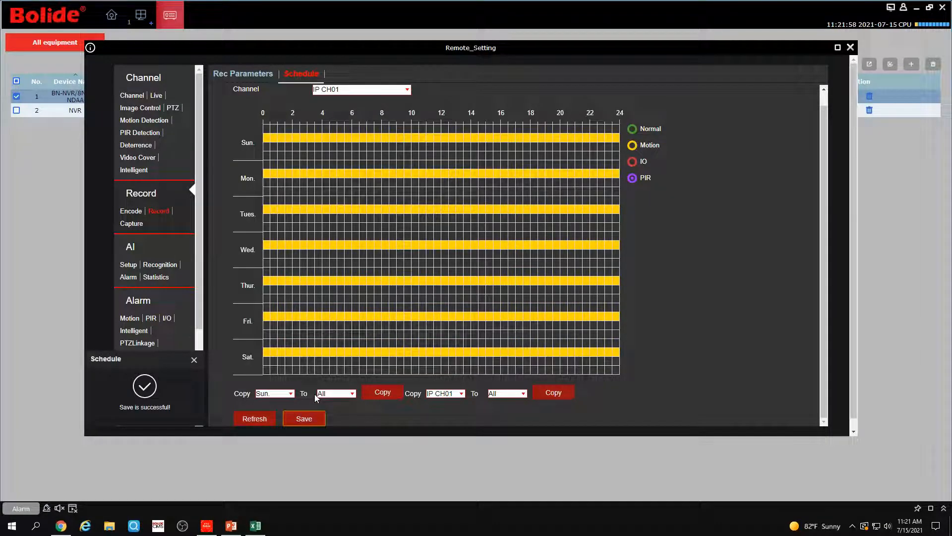
# - Copy Sunday's recording schedule to all days and the IP CH01 schedule to all channels
pyautogui.click(379, 396)
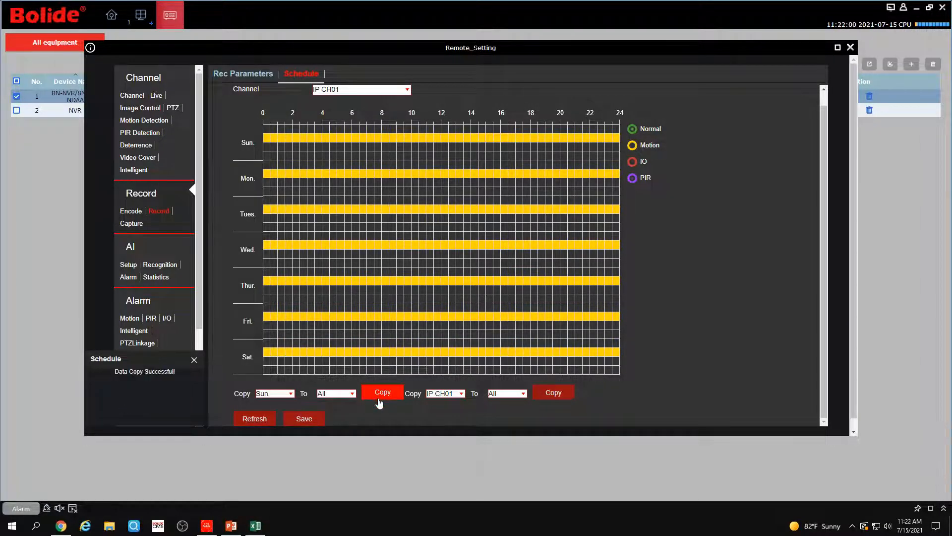
pyautogui.click(570, 396)
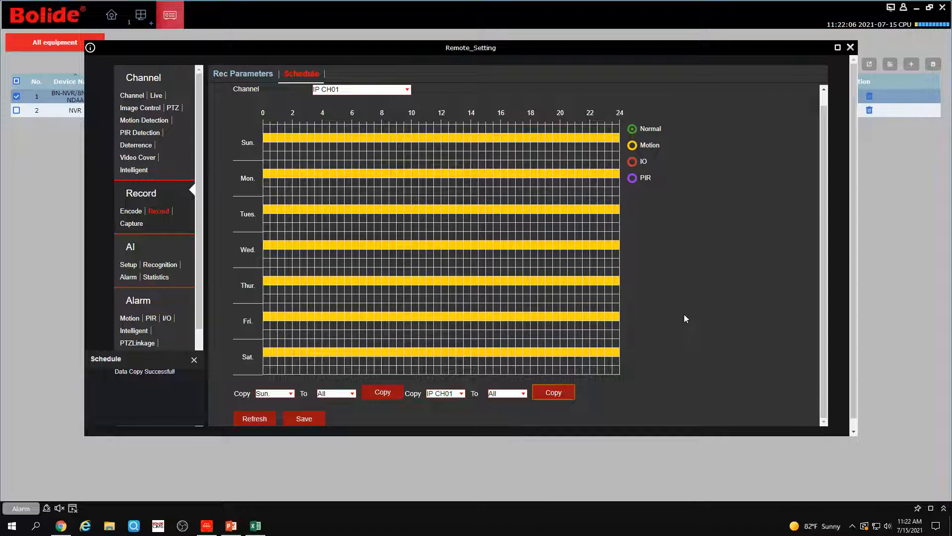
# - Enable motion detection on IP CH01, excluding the lower-right window area, save it, and select the Pedestrian and Vehicle detection targets
pyautogui.scroll(-1, 683, 317)
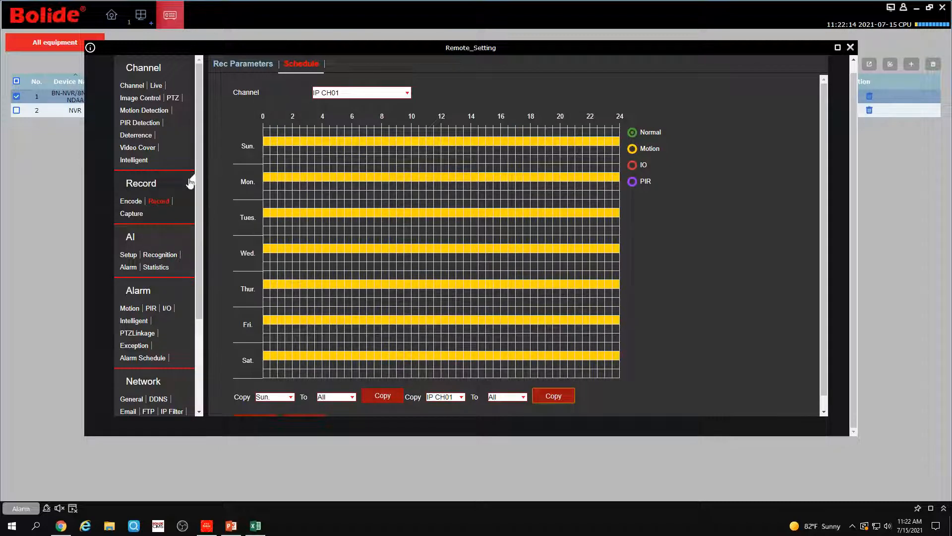
pyautogui.click(164, 115)
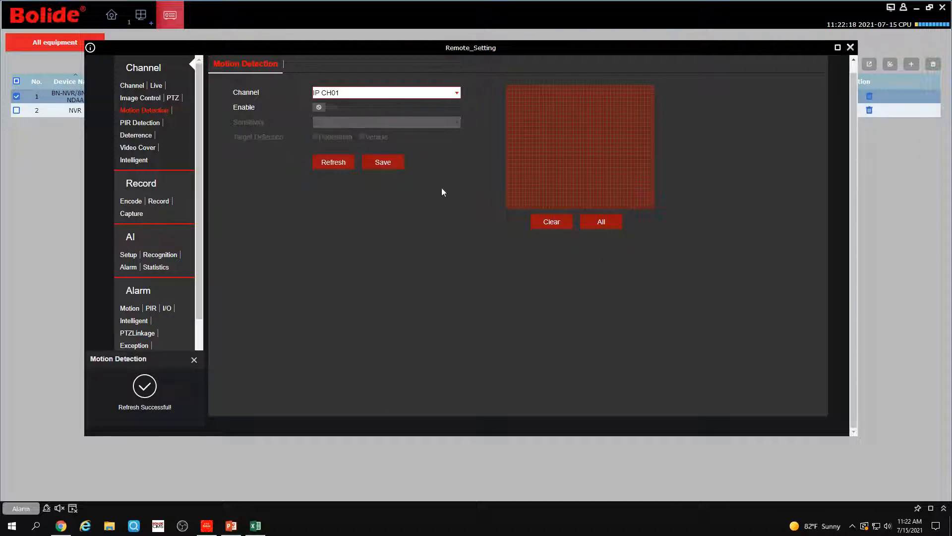
pyautogui.click(328, 108)
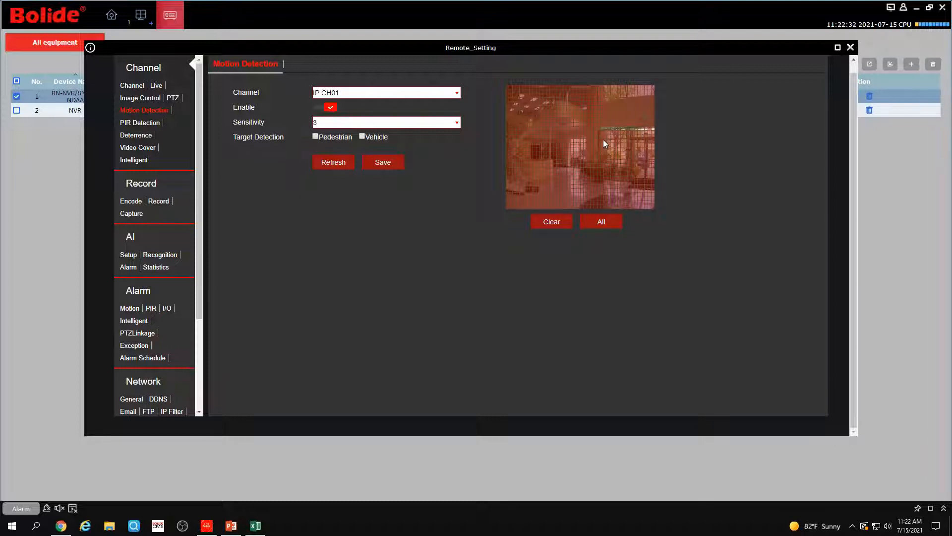
pyautogui.moveTo(602, 133); pyautogui.dragTo(653, 207)
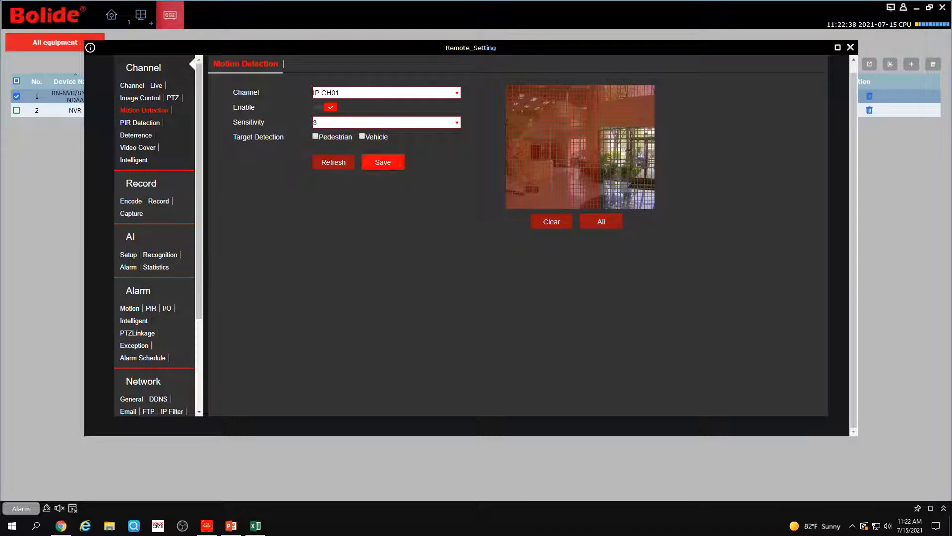
pyautogui.click(397, 165)
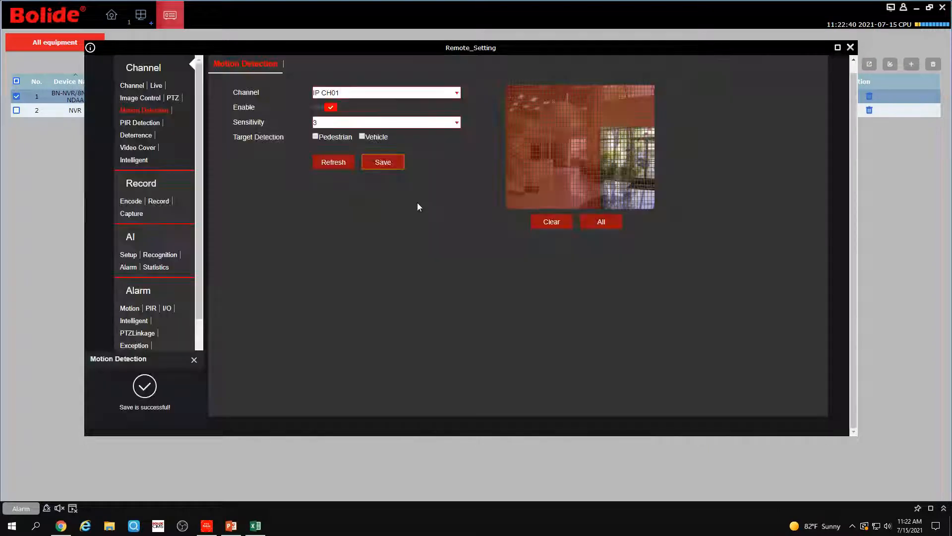
pyautogui.click(315, 137)
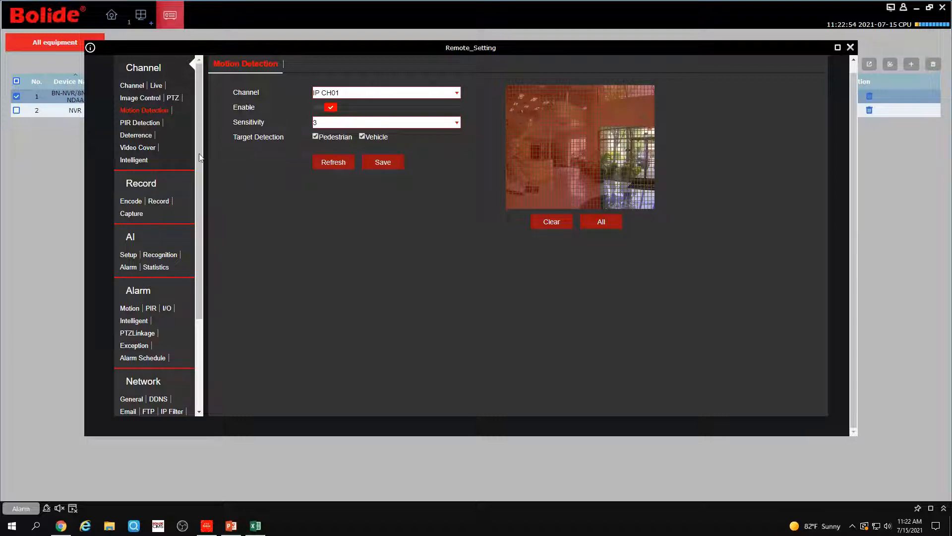
# - Review the NVR's channel configuration, IP channels and IP CH01 live display settings, and close the remote settings
pyautogui.click(132, 86)
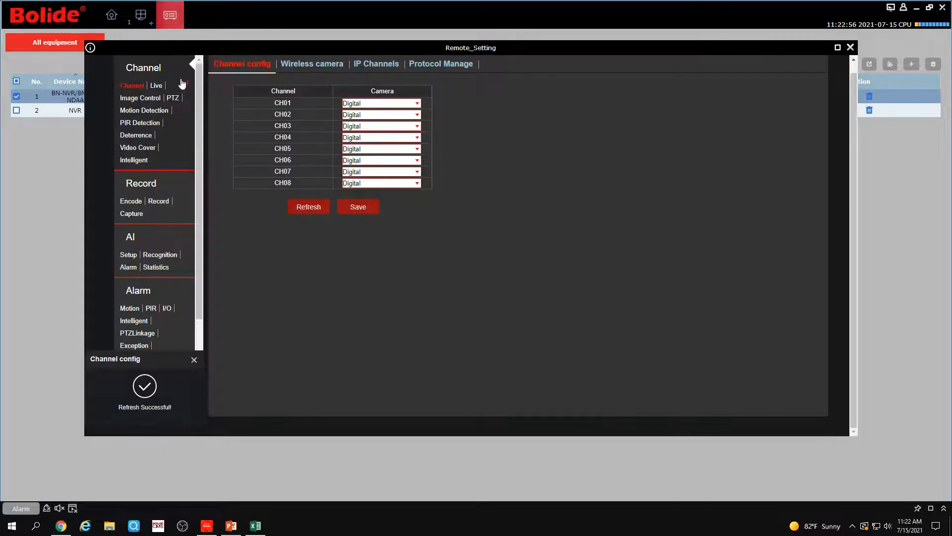
pyautogui.click(373, 64)
pyautogui.click(156, 86)
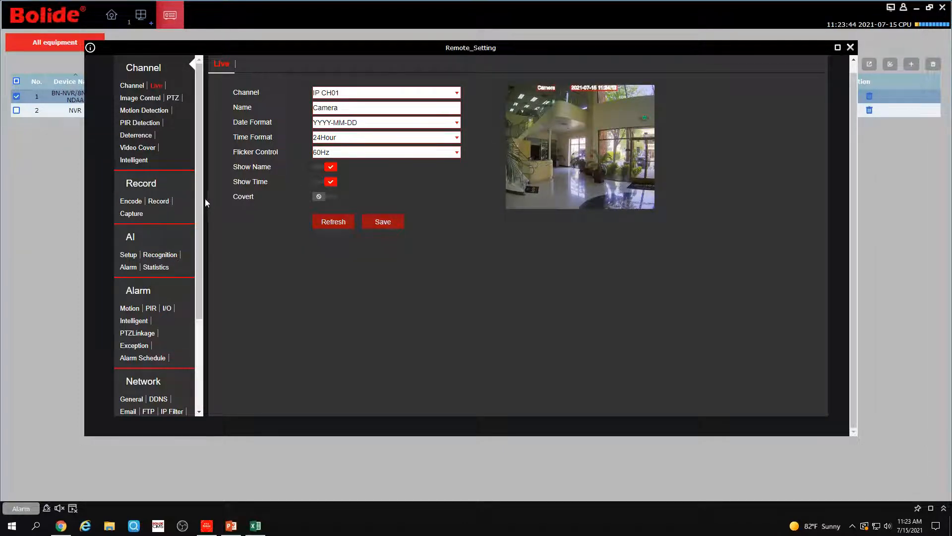
pyautogui.click(851, 48)
# - Search remote playback for July 15, 2021 recordings of the first camera on the BN-NVR/8NX-S/NDAA
pyautogui.click(118, 21)
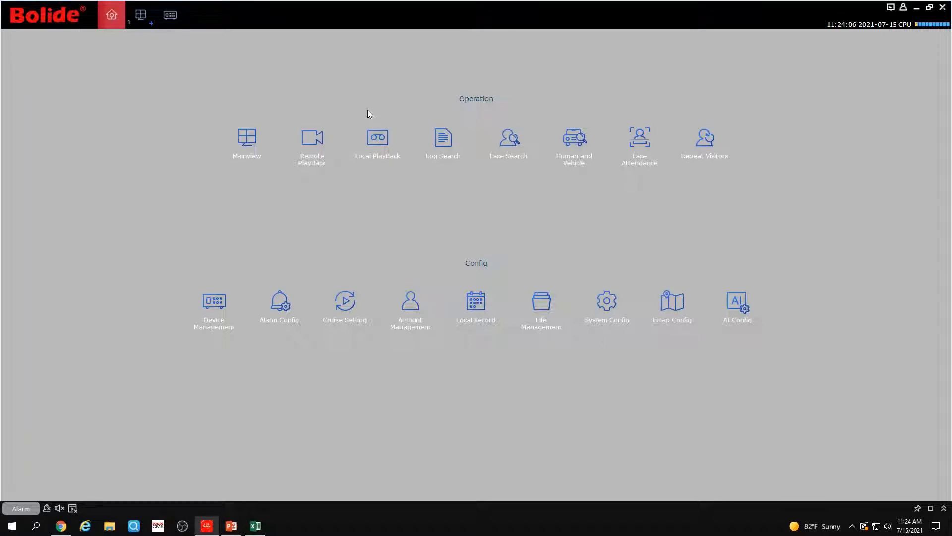
pyautogui.click(320, 137)
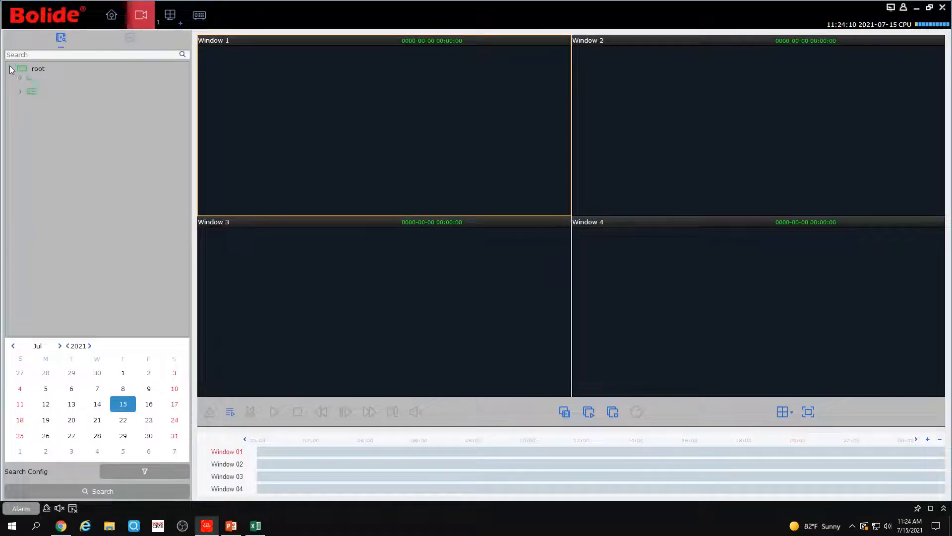
pyautogui.click(40, 96)
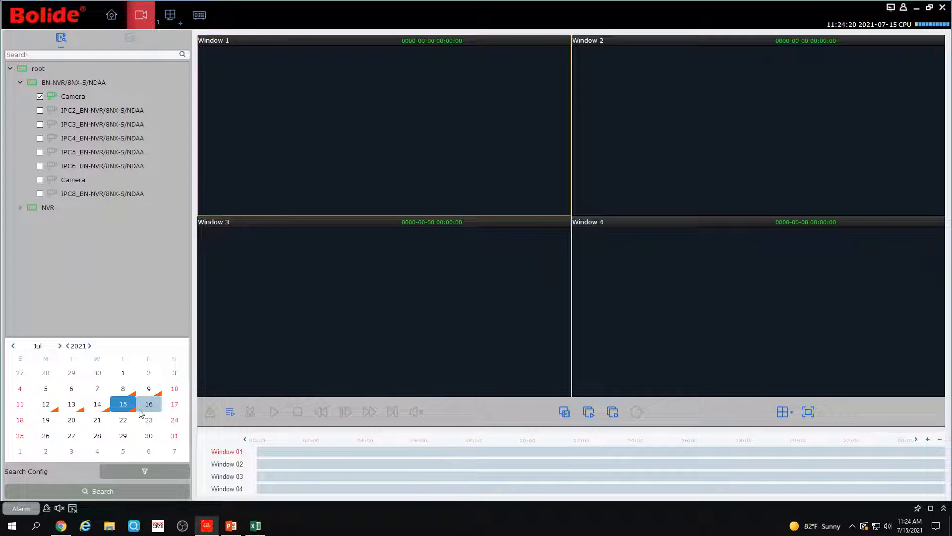
pyautogui.click(128, 491)
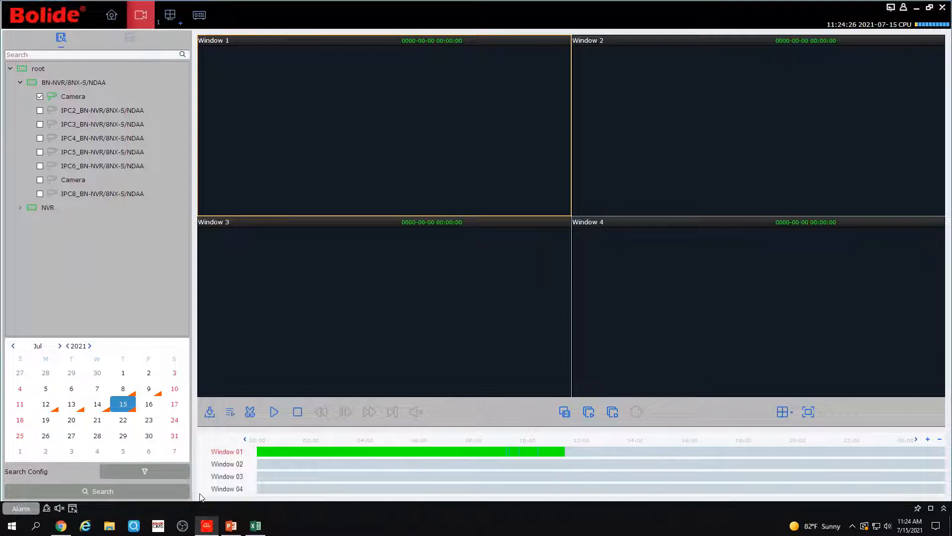
# - Review the playback search filter options and examine the Window 1 recording timeline at different time scales
pyautogui.click(178, 475)
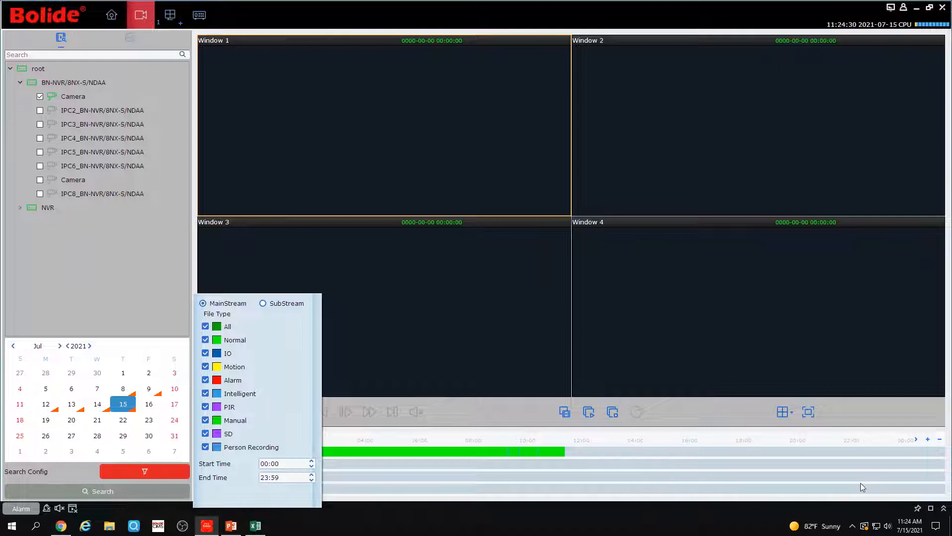
pyautogui.click(929, 440)
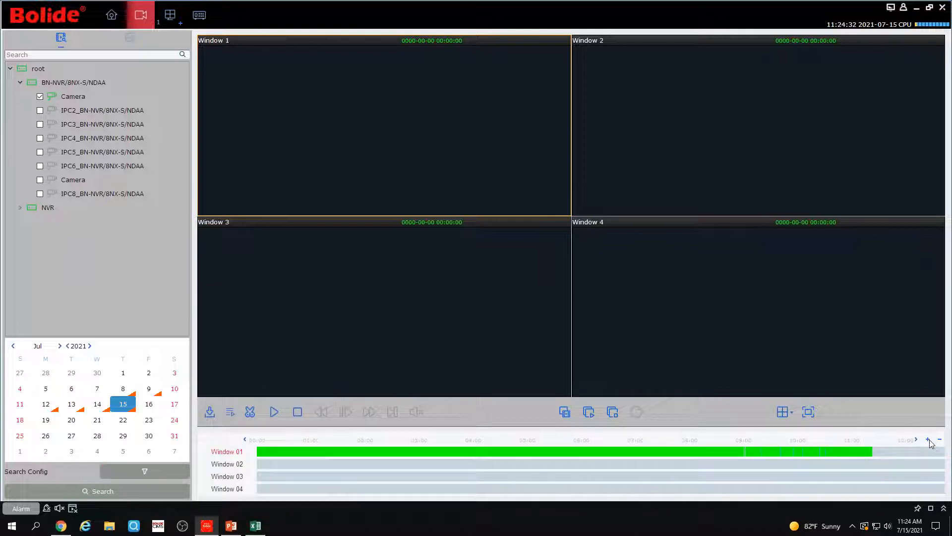
pyautogui.click(928, 440)
pyautogui.moveTo(591, 440); pyautogui.dragTo(472, 443)
pyautogui.moveTo(873, 440); pyautogui.dragTo(626, 457)
pyautogui.moveTo(845, 436); pyautogui.dragTo(595, 433)
pyautogui.moveTo(786, 433); pyautogui.dragTo(603, 439)
pyautogui.moveTo(808, 439); pyautogui.dragTo(694, 440)
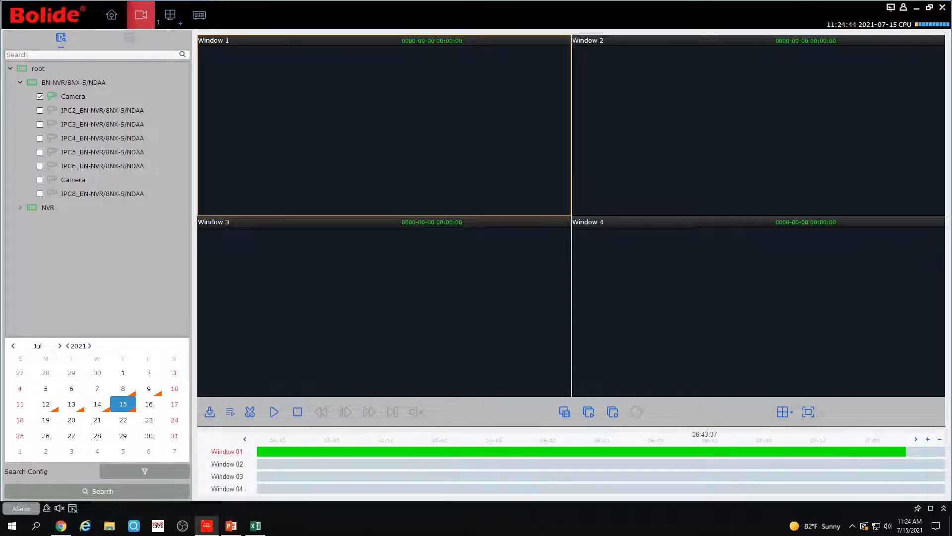
pyautogui.moveTo(860, 436); pyautogui.dragTo(734, 439)
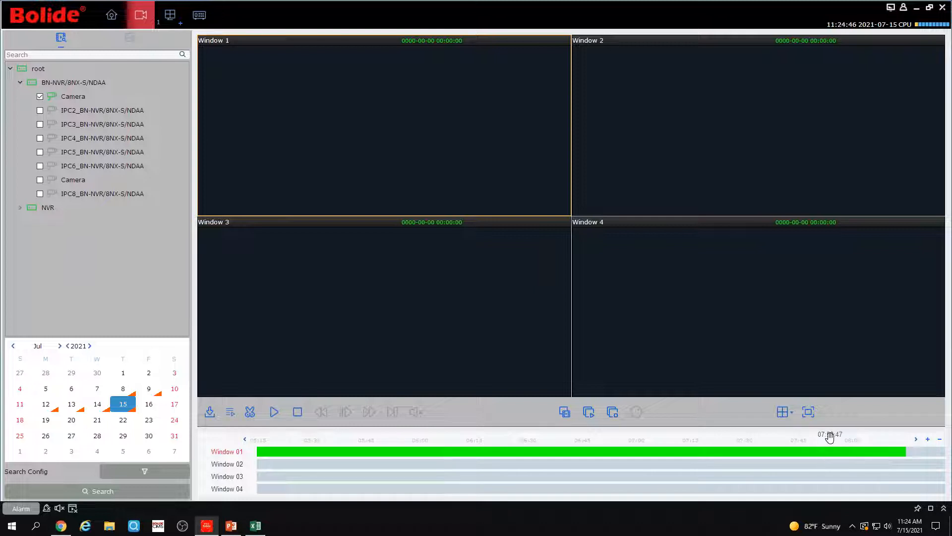
pyautogui.moveTo(824, 435); pyautogui.dragTo(708, 438)
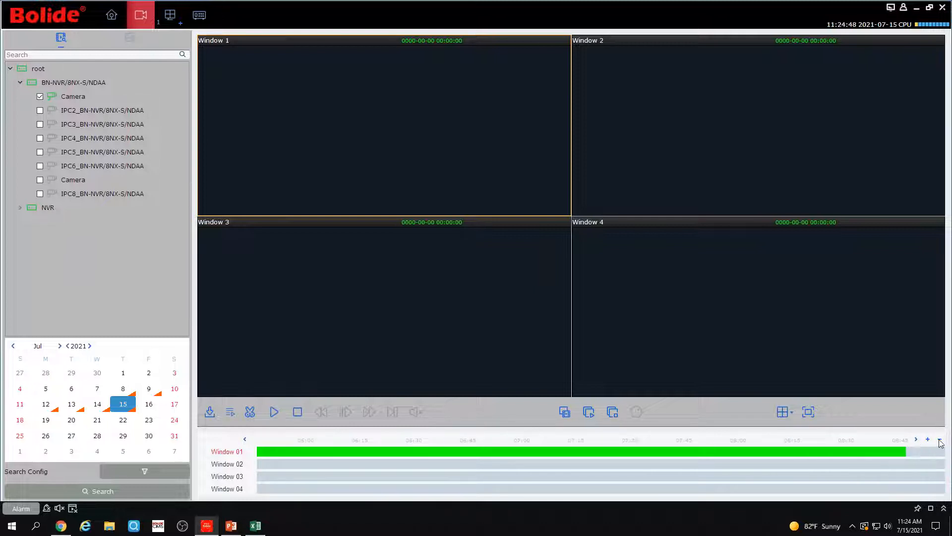
pyautogui.click(940, 439)
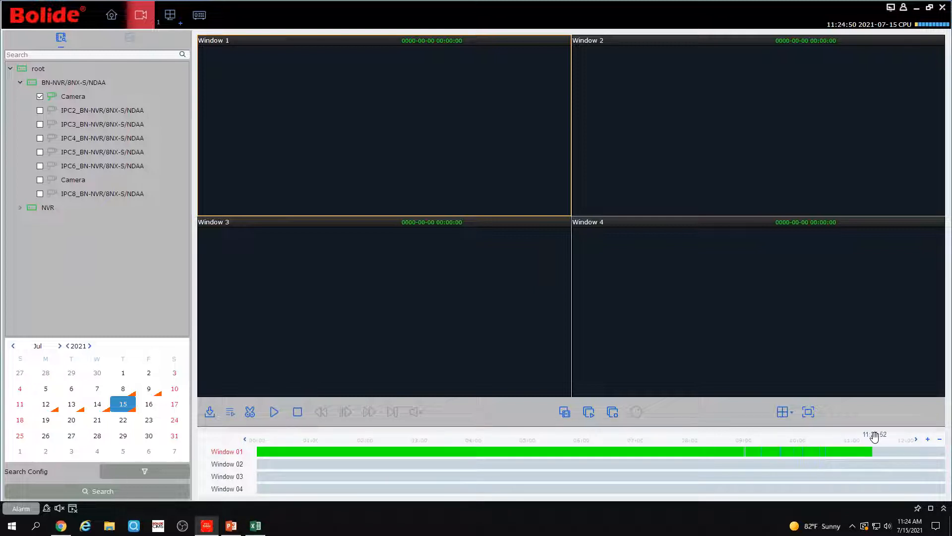
pyautogui.moveTo(874, 436); pyautogui.dragTo(750, 436)
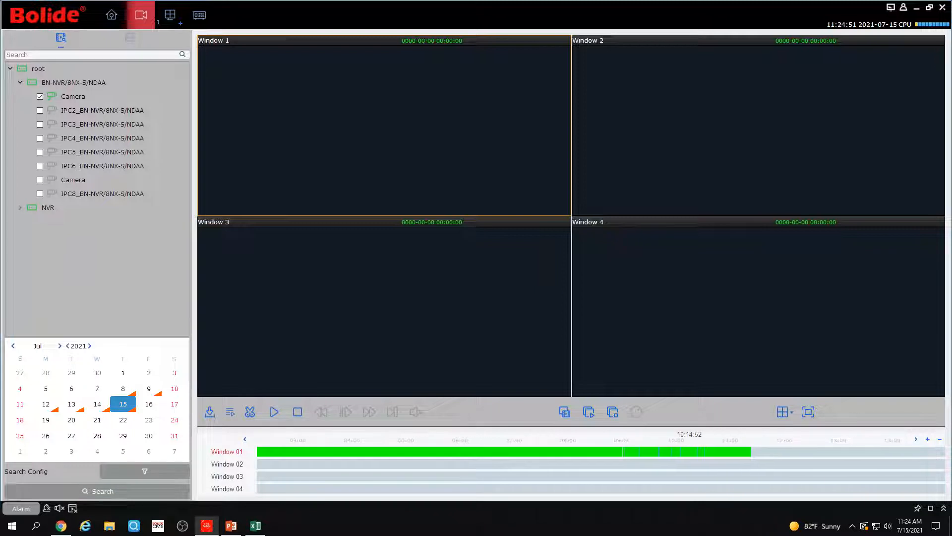
# - Play the Window 1 recording from the event near 09:41, enlarge the video to fill the playback area, and pause it
pyautogui.click(927, 440)
pyautogui.moveTo(734, 436); pyautogui.dragTo(710, 435)
pyautogui.moveTo(842, 436); pyautogui.dragTo(687, 442)
pyautogui.moveTo(816, 443); pyautogui.dragTo(680, 436)
pyautogui.click(274, 413)
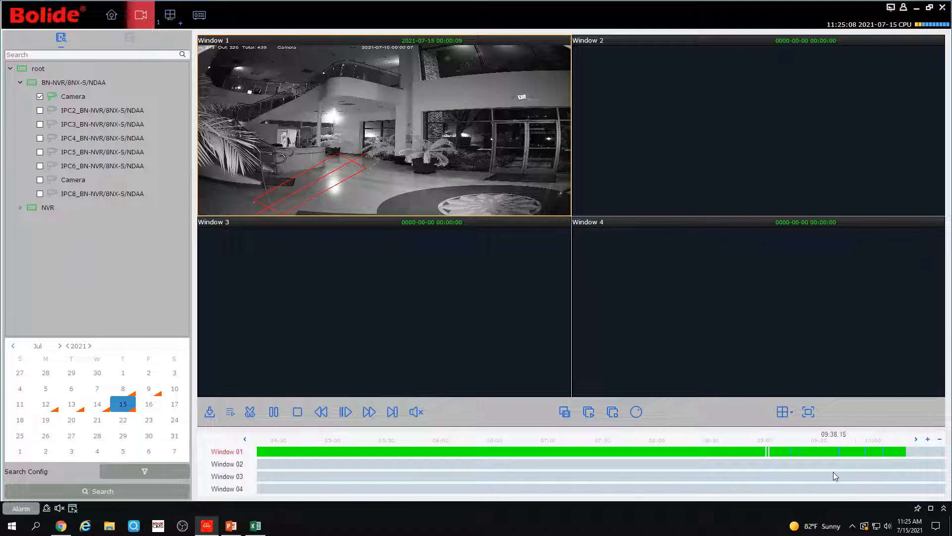
pyautogui.click(789, 454)
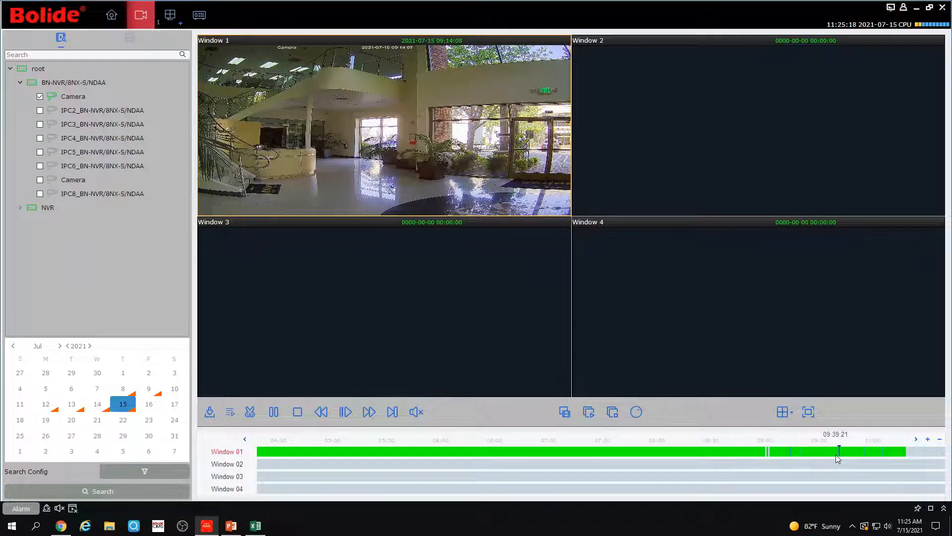
pyautogui.doubleClick(412, 151)
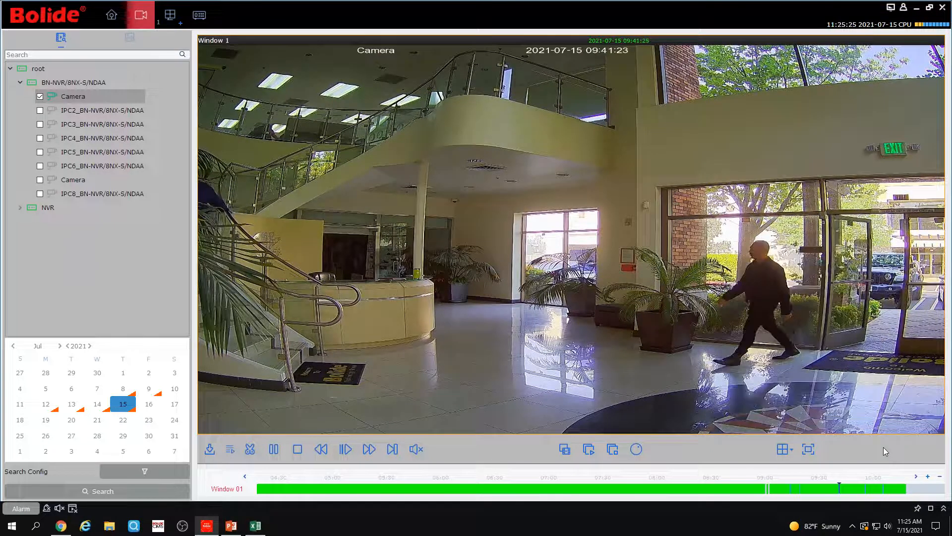
pyautogui.click(269, 449)
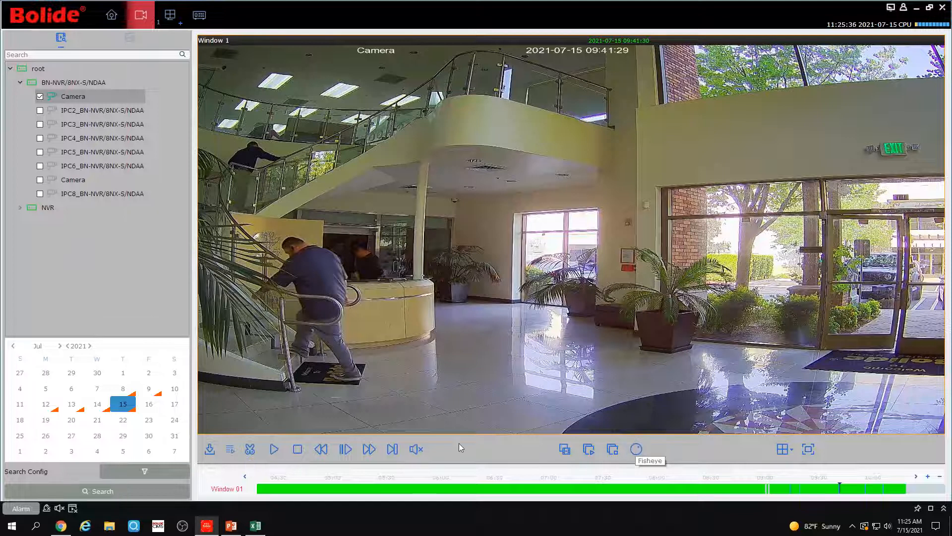
# - Mark a clip on the Window 1 timeline from 09:41:00 to 09:41:44
pyautogui.moveTo(752, 478); pyautogui.dragTo(722, 474)
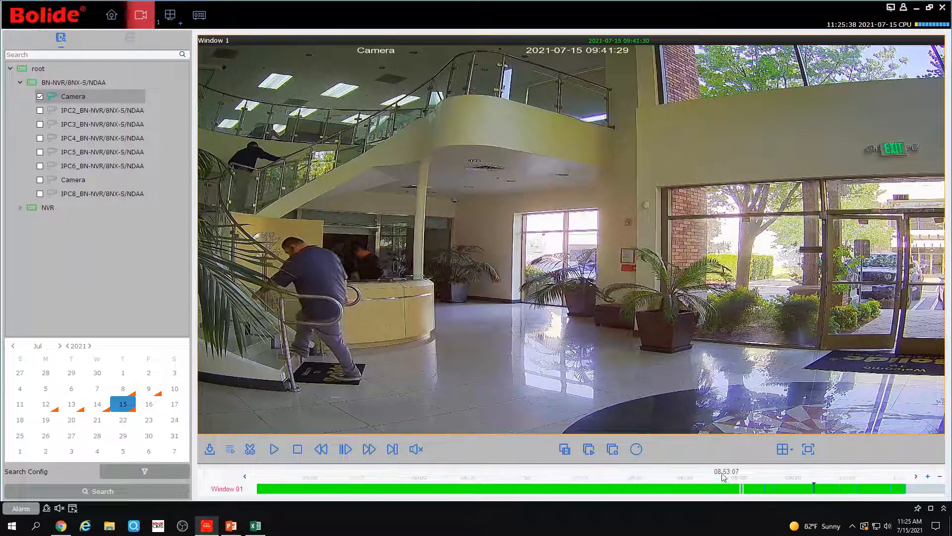
pyautogui.click(929, 479)
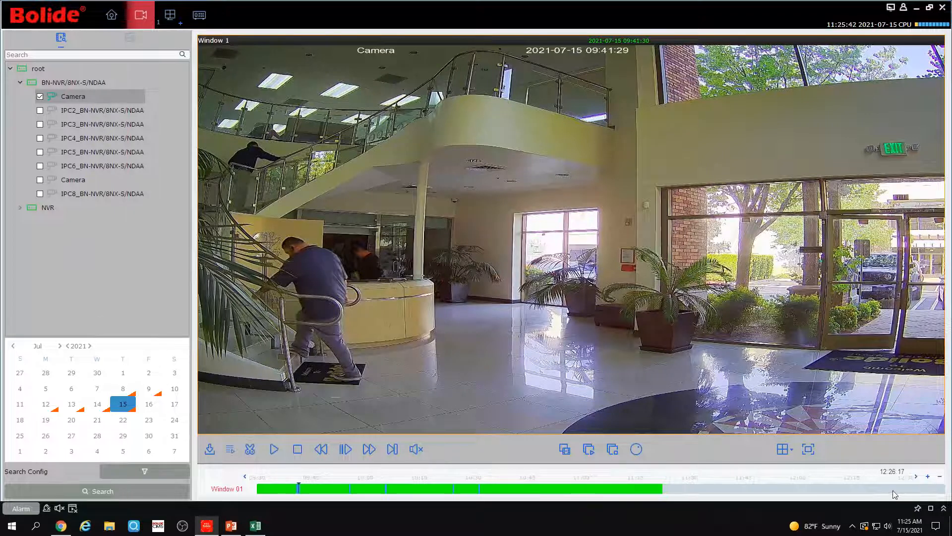
pyautogui.click(929, 477)
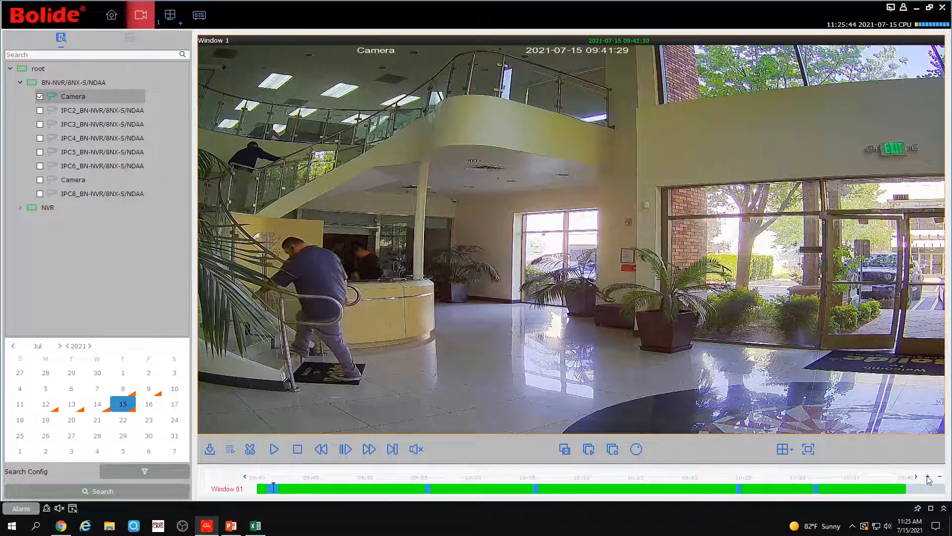
pyautogui.moveTo(726, 476); pyautogui.dragTo(600, 475)
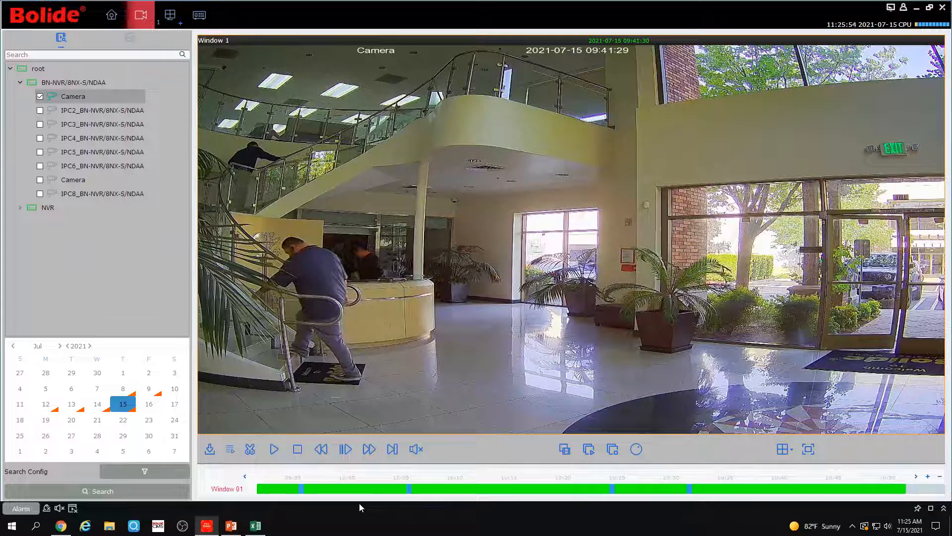
pyautogui.click(253, 449)
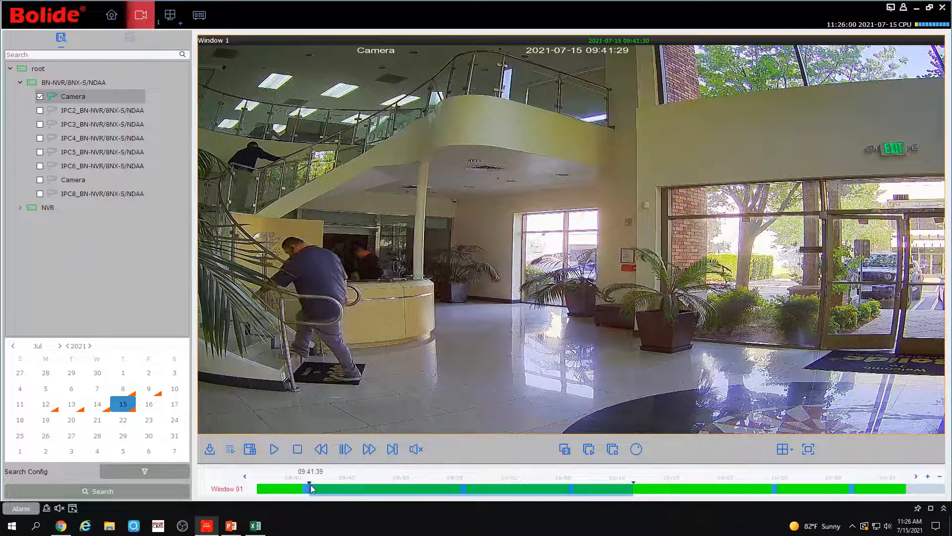
pyautogui.moveTo(310, 481); pyautogui.dragTo(304, 482)
pyautogui.moveTo(633, 482); pyautogui.dragTo(320, 482)
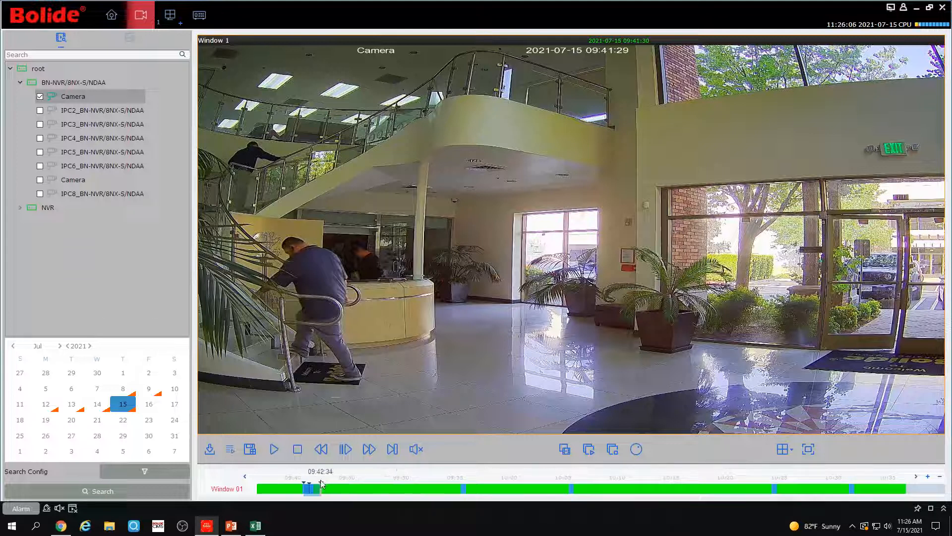
# - Download the marked Window 1 clip to the Desktop folder (E:/desktop) and close the download dialog
pyautogui.click(250, 450)
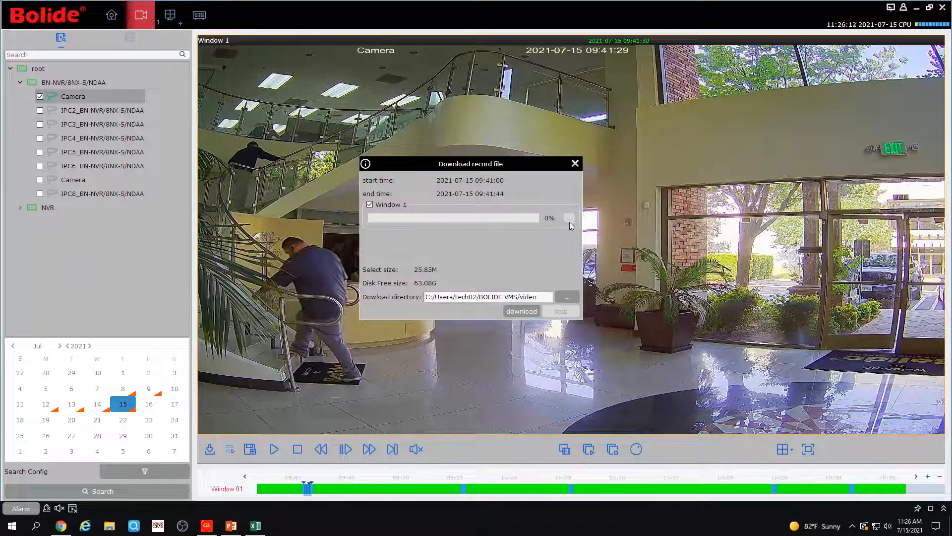
pyautogui.click(567, 297)
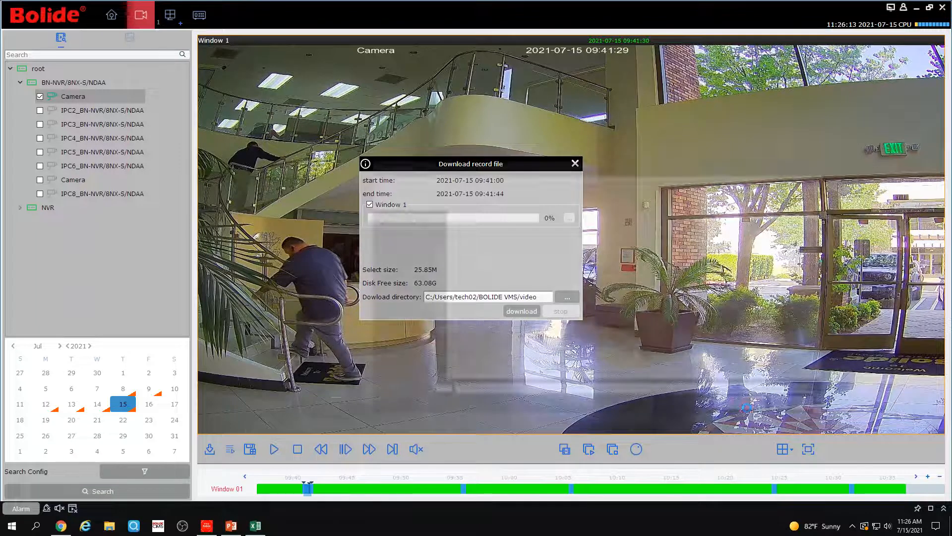
pyautogui.click(400, 233)
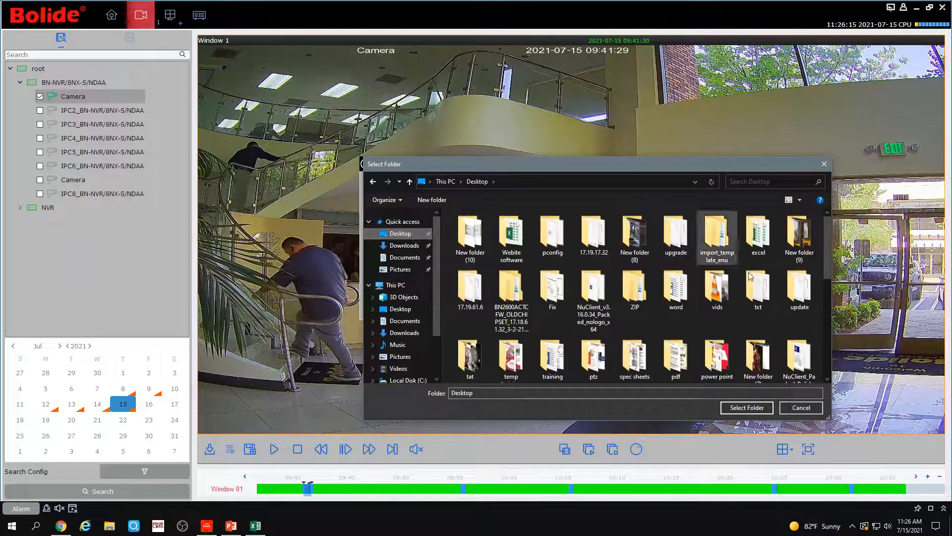
pyautogui.click(766, 411)
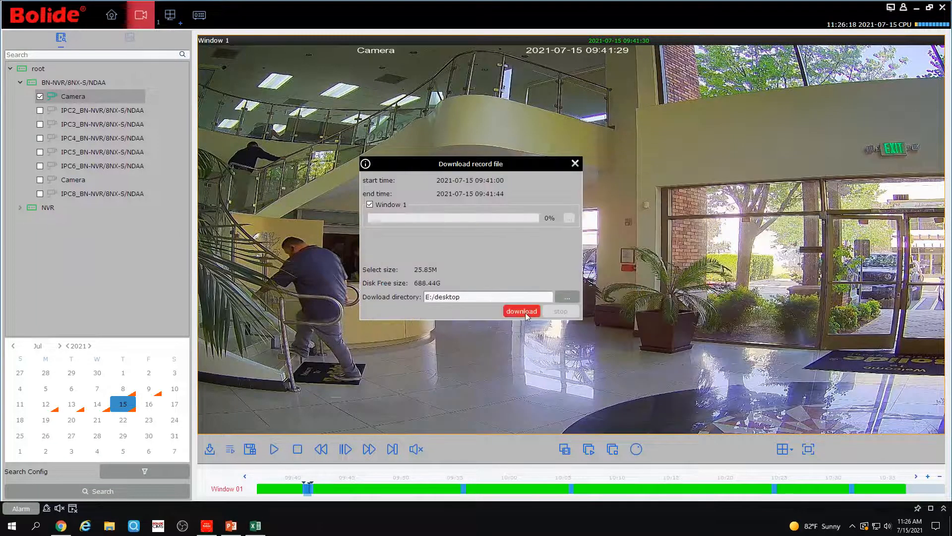
pyautogui.click(525, 312)
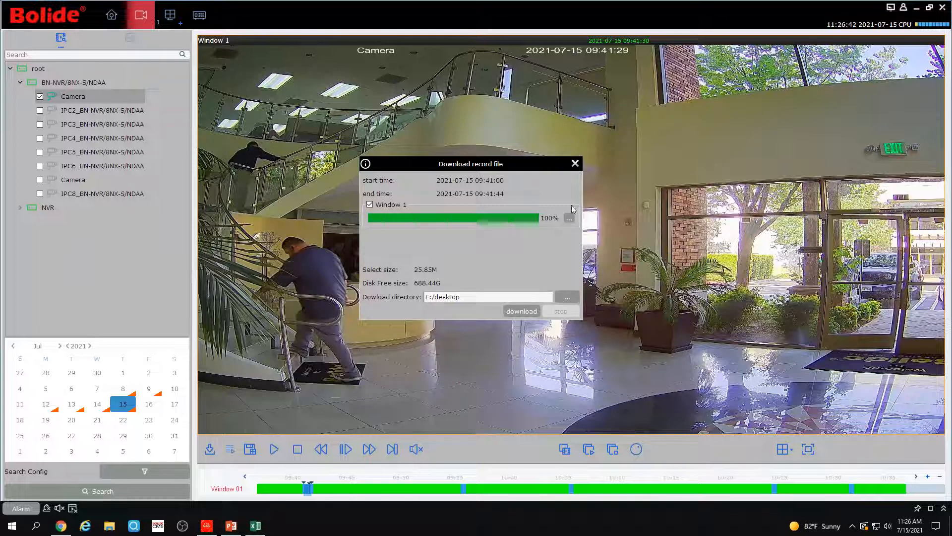
pyautogui.click(575, 164)
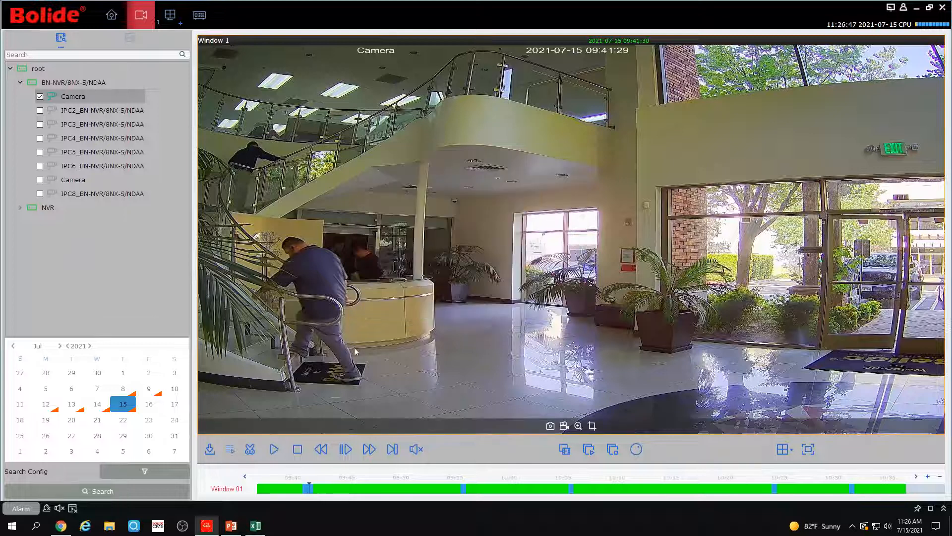
# - Open the record file download list for Window 1 and mark files 1, 2 and 3 for download
pyautogui.click(209, 453)
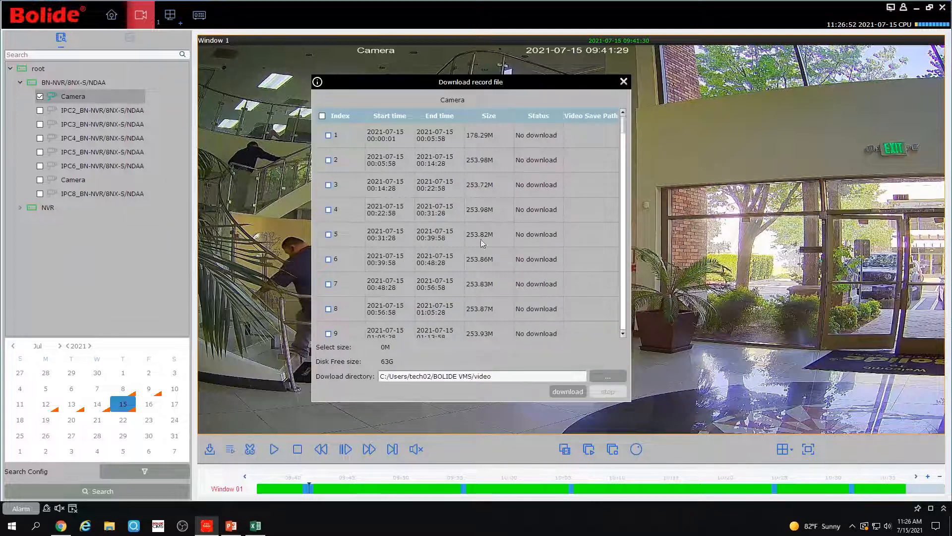
pyautogui.moveTo(623, 132); pyautogui.dragTo(605, 124)
pyautogui.click(329, 135)
pyautogui.click(328, 159)
pyautogui.click(328, 185)
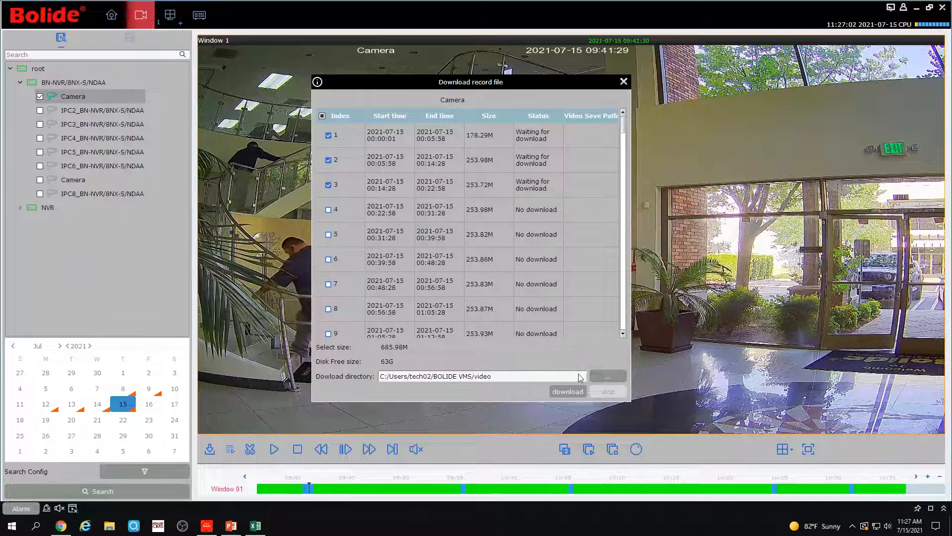
pyautogui.click(586, 393)
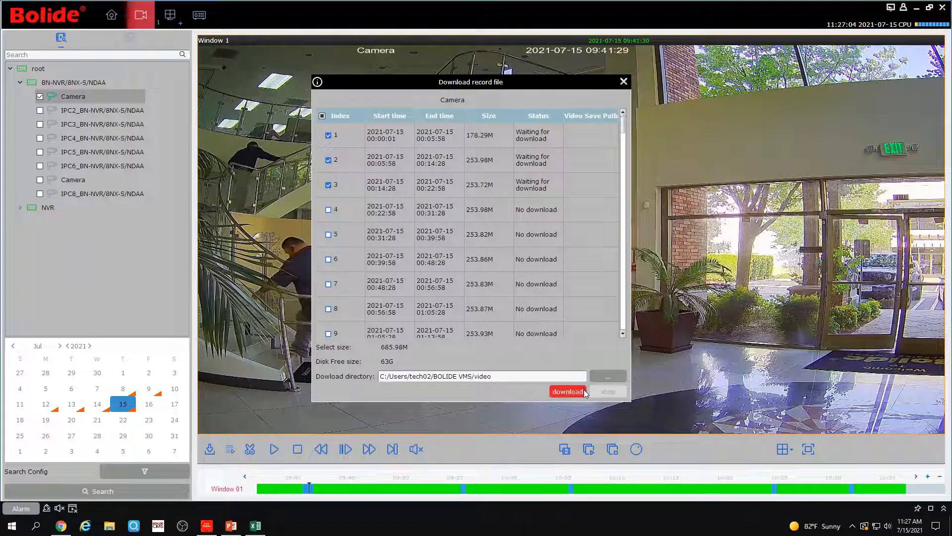
# - Start downloading all listed Window 1 record files, stop the download, and close the download dialog
pyautogui.click(323, 116)
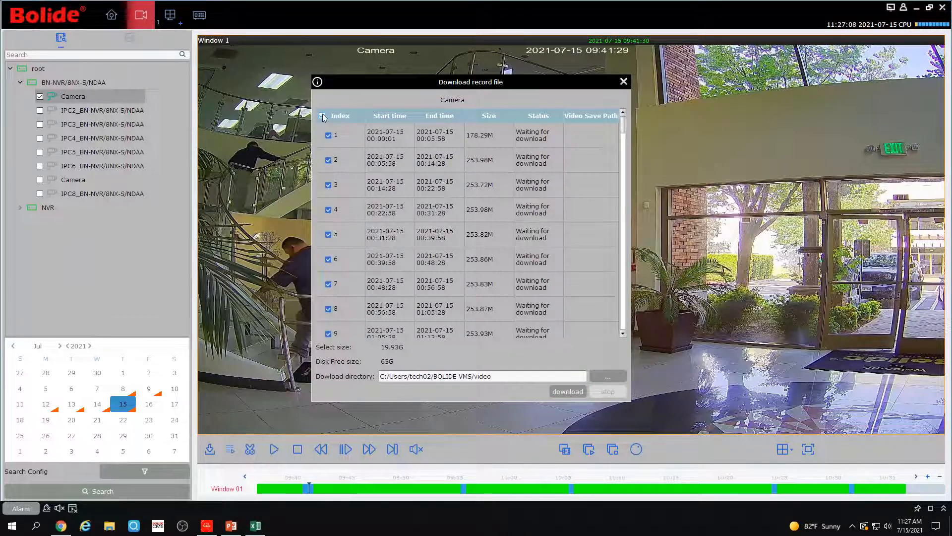
pyautogui.click(566, 390)
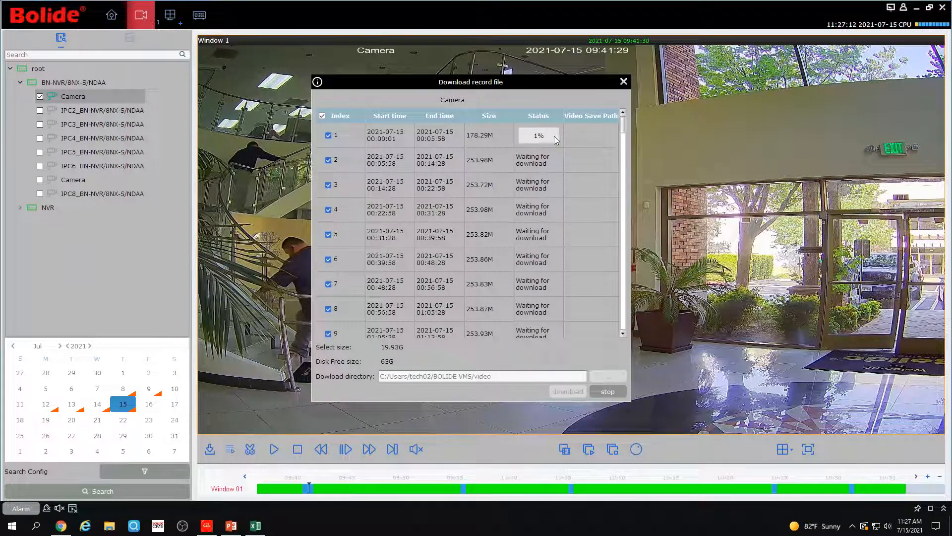
pyautogui.click(613, 389)
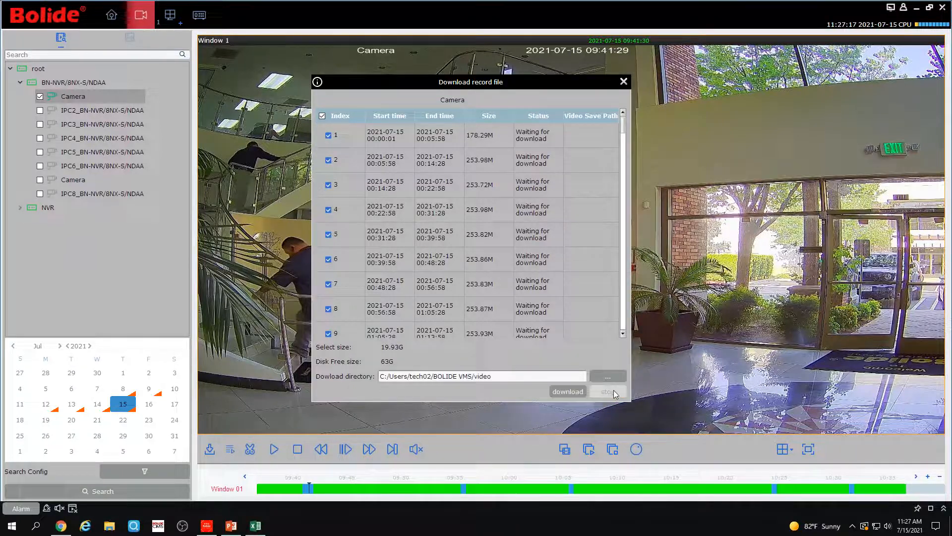
pyautogui.click(624, 82)
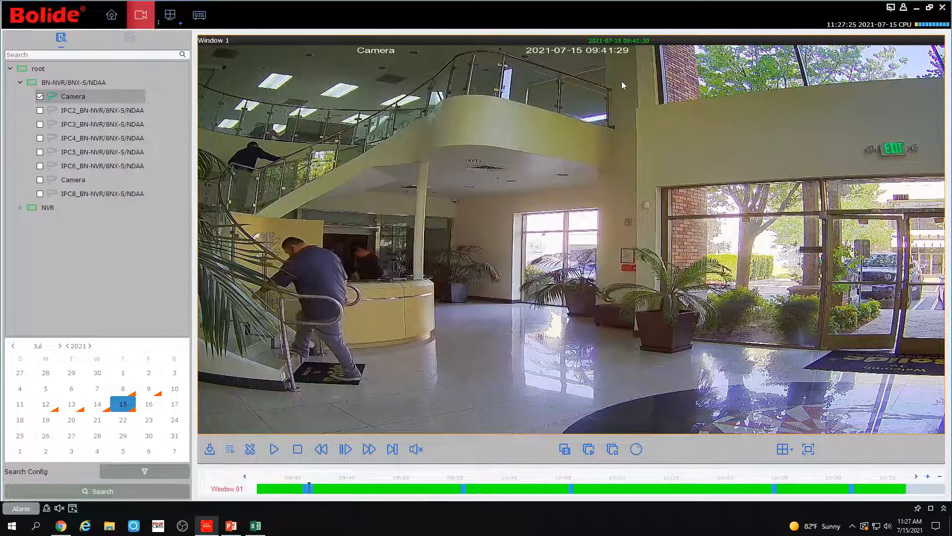
# - Open the client's system configuration and review its General and File config settings
pyautogui.click(114, 24)
pyautogui.click(583, 314)
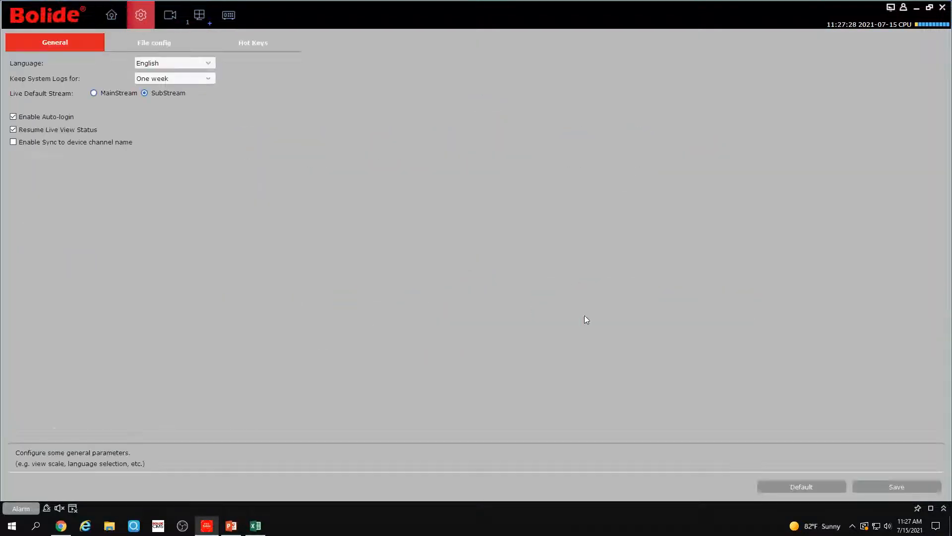
pyautogui.click(153, 44)
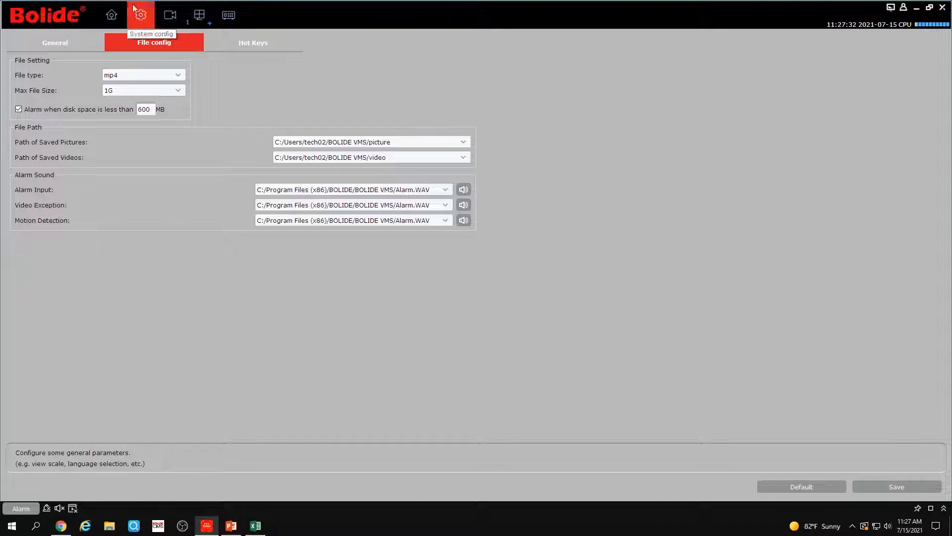
pyautogui.click(116, 15)
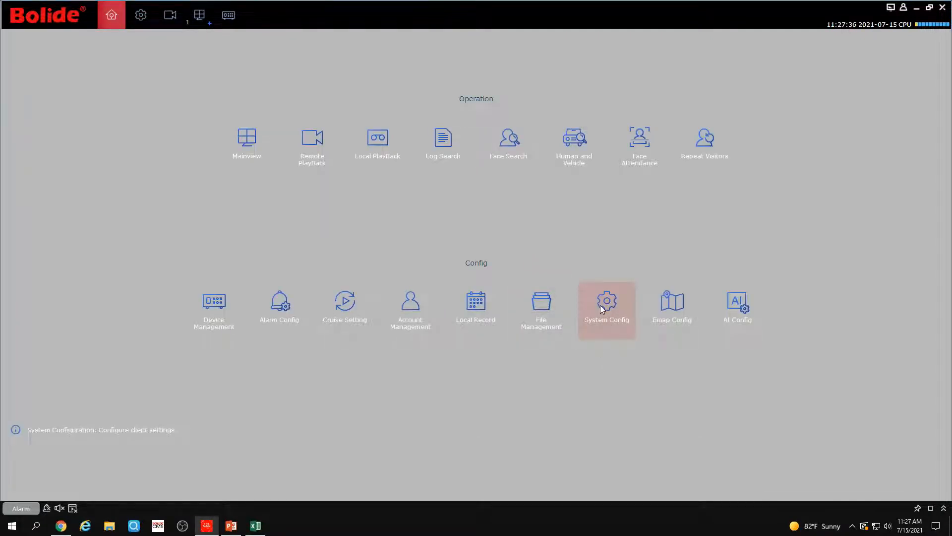
pyautogui.click(601, 308)
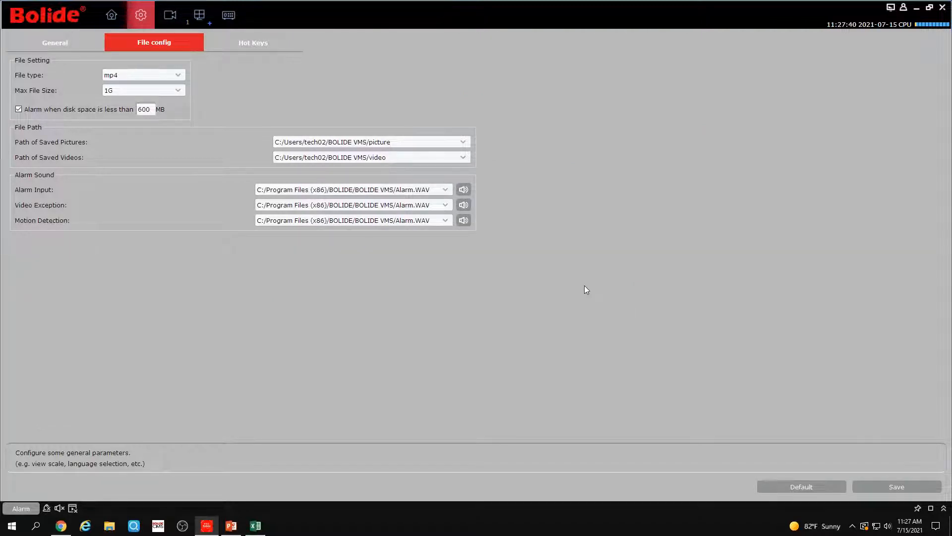
pyautogui.click(58, 43)
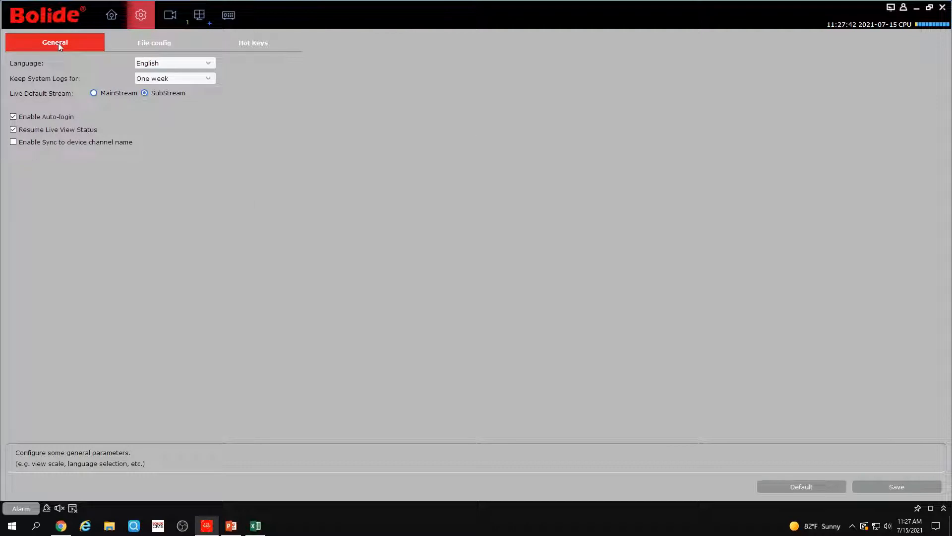
pyautogui.click(125, 42)
# - Change the saved file type to rf and set it back to mp4
pyautogui.click(176, 74)
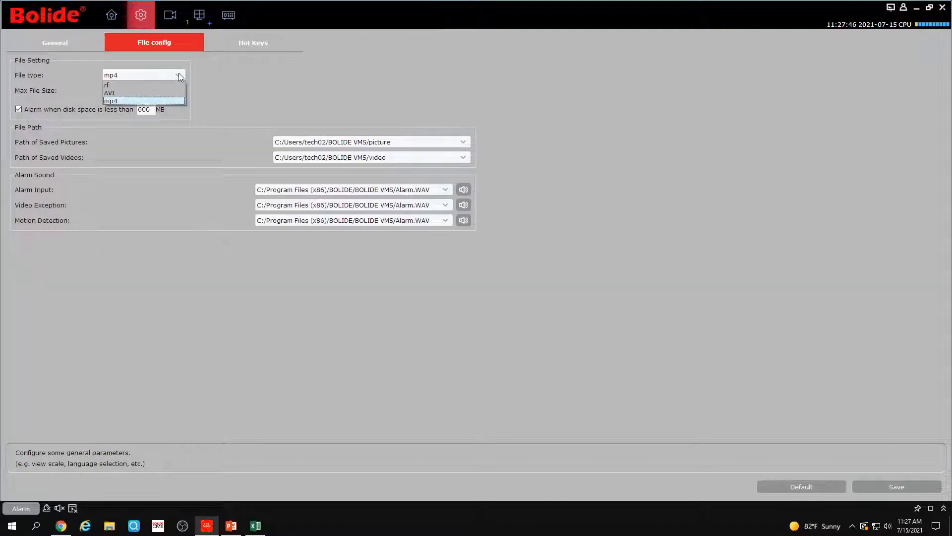
pyautogui.click(172, 86)
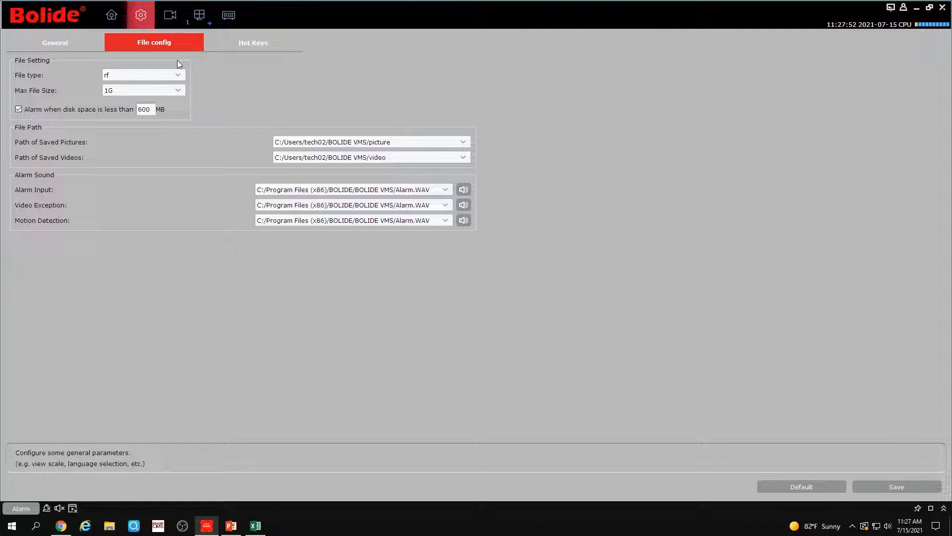
pyautogui.click(180, 77)
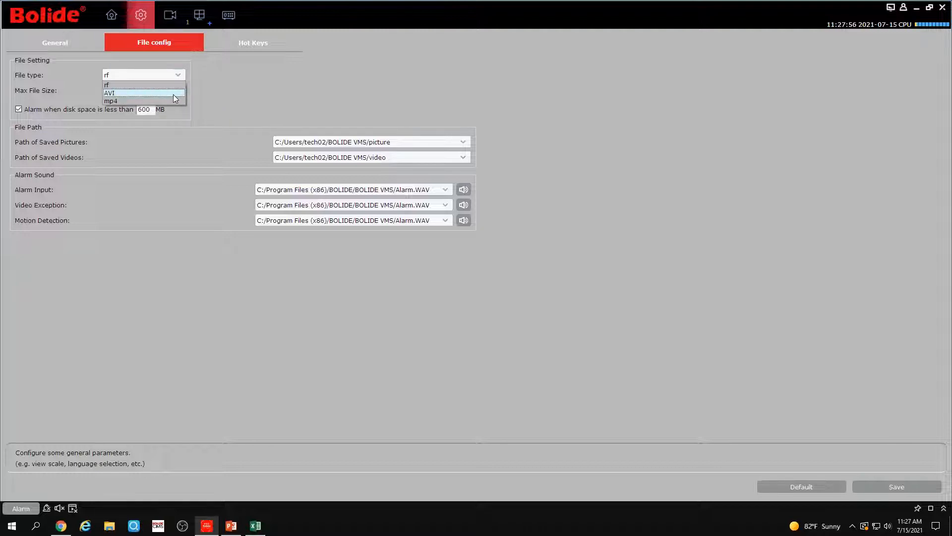
pyautogui.click(177, 102)
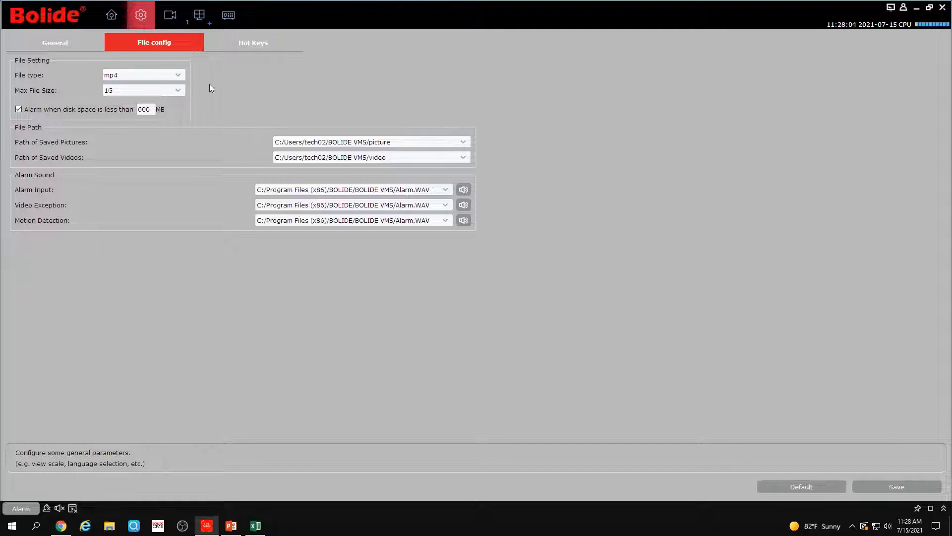
# - Review the maximum file size and file type choices, and return to the home page
pyautogui.click(181, 91)
pyautogui.click(181, 91)
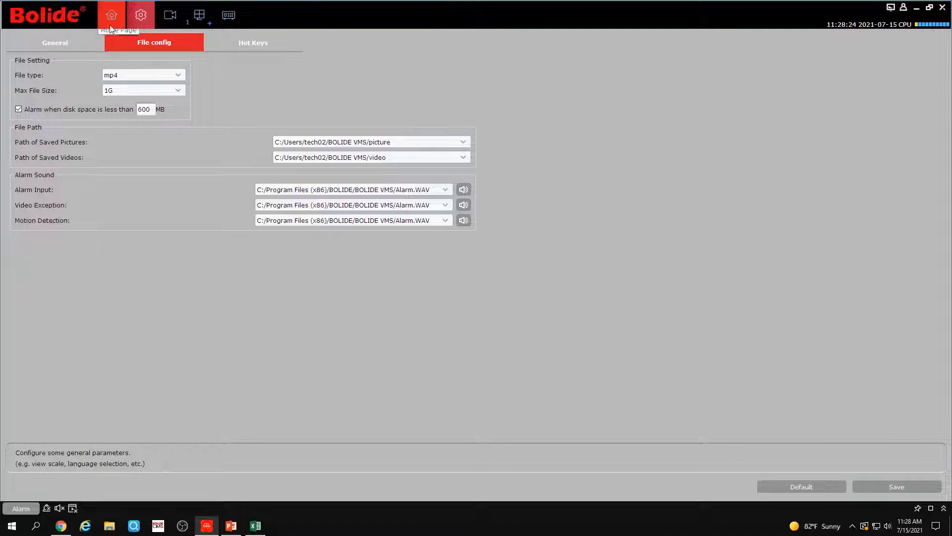
pyautogui.click(180, 75)
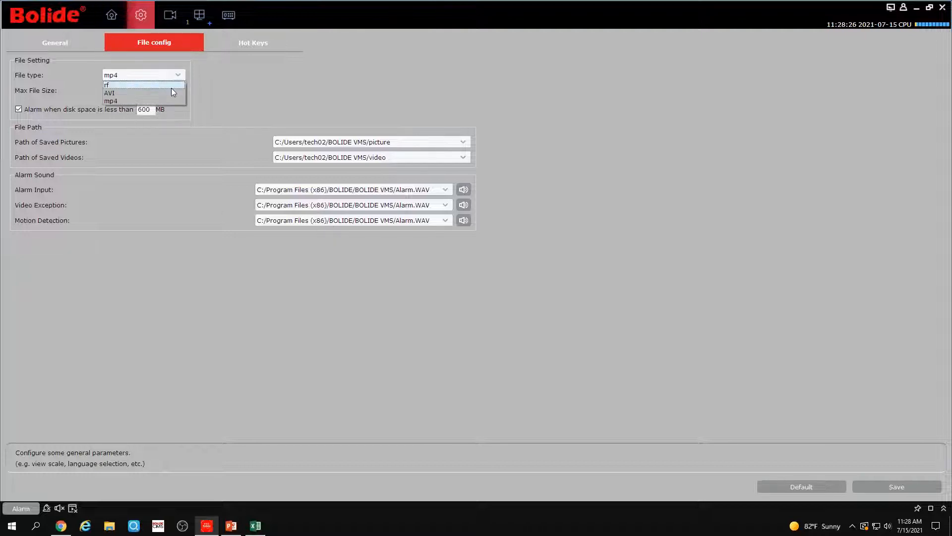
pyautogui.click(171, 88)
pyautogui.click(112, 14)
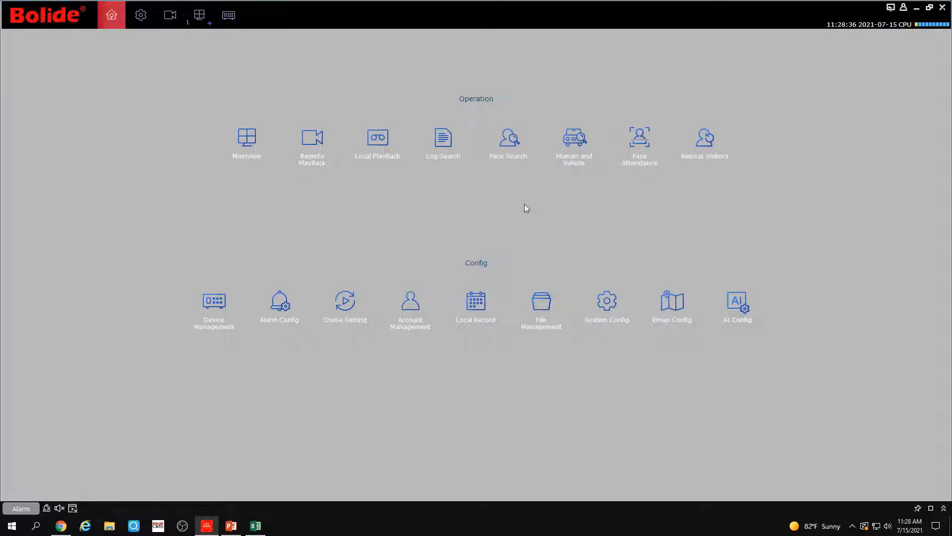
# - Play the Window 1 recording in remote playback, digitally zoom into the middle of the lobby, and zoom back out
pyautogui.click(164, 13)
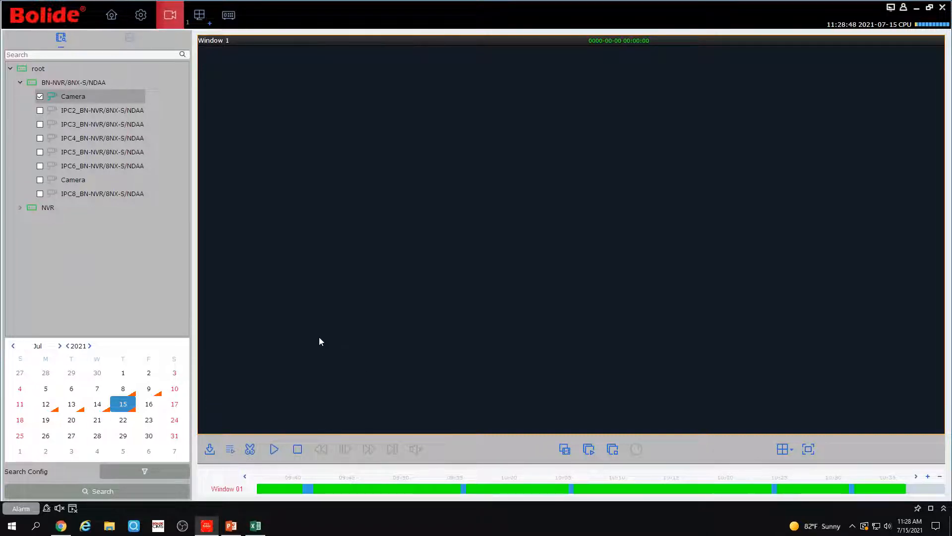
pyautogui.click(275, 450)
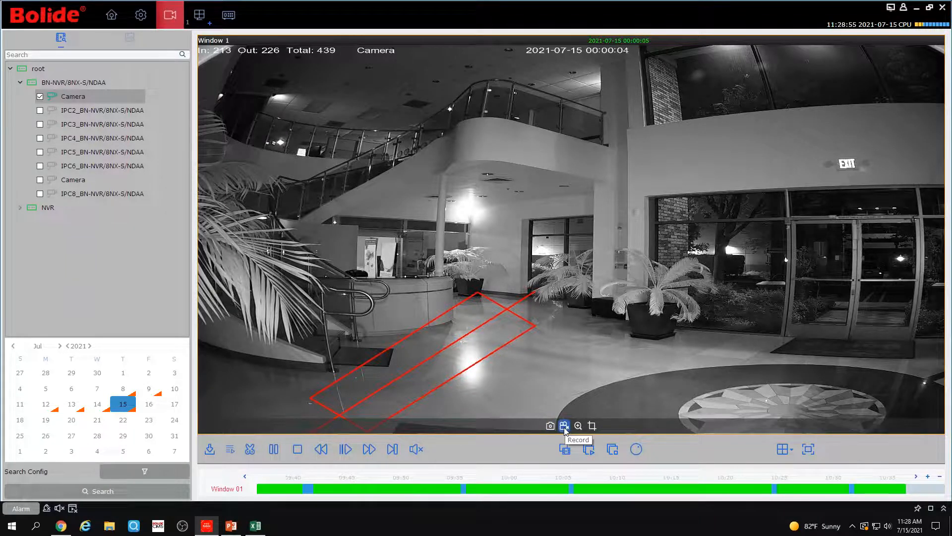
pyautogui.click(578, 426)
pyautogui.moveTo(373, 183); pyautogui.dragTo(685, 342)
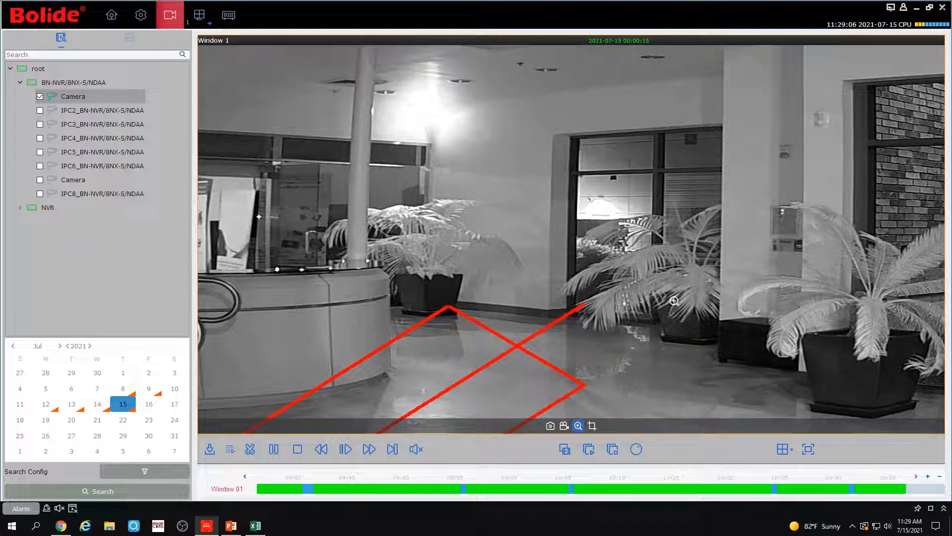
pyautogui.scroll(-5, 674, 301)
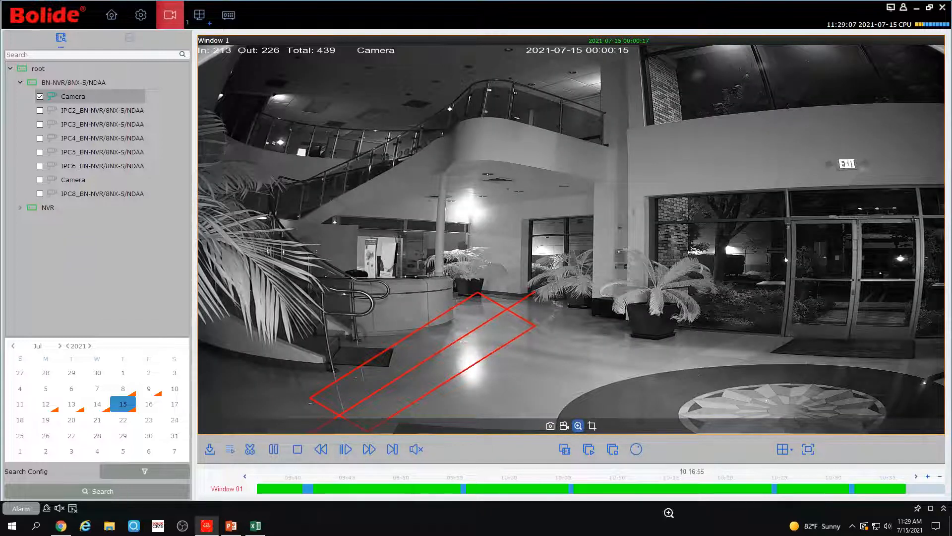
# - Play the Window 1 recording from the event near 10:05 and restore the four-window layout
pyautogui.click(572, 489)
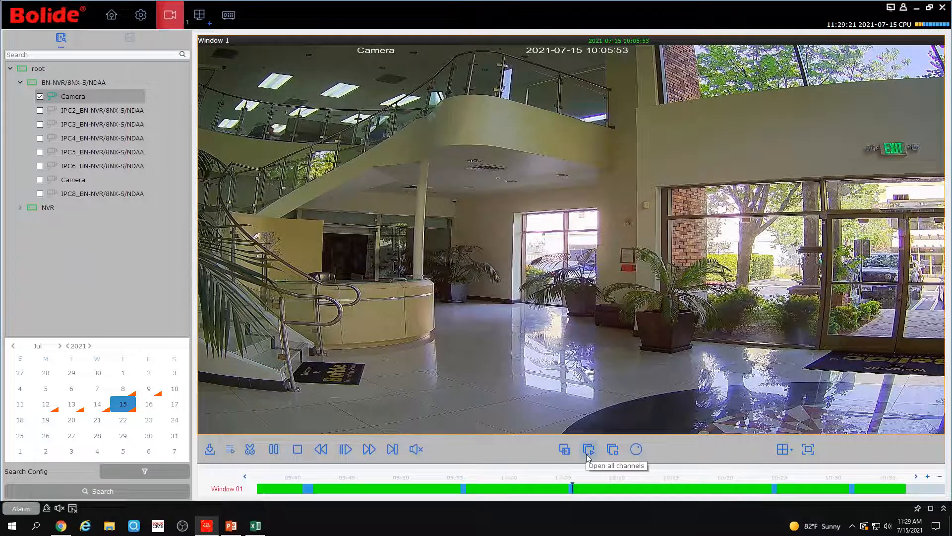
pyautogui.doubleClick(601, 336)
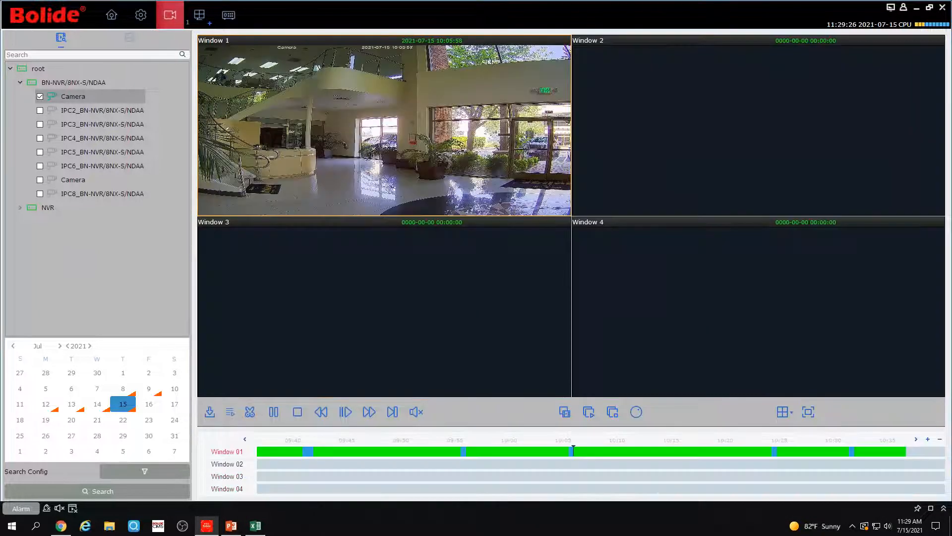
# - Open Face Search and expand the root device group to show its NVRs
pyautogui.click(119, 6)
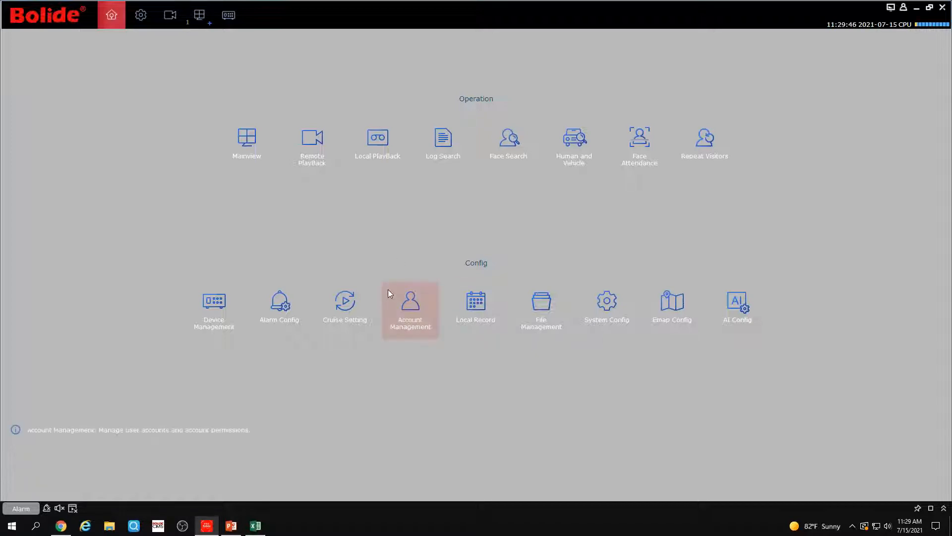
pyautogui.click(511, 168)
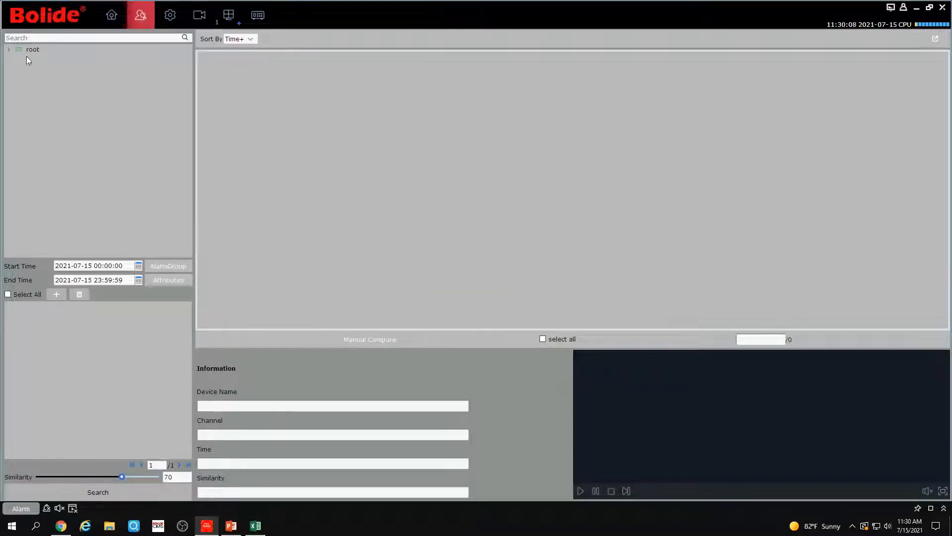
pyautogui.click(8, 49)
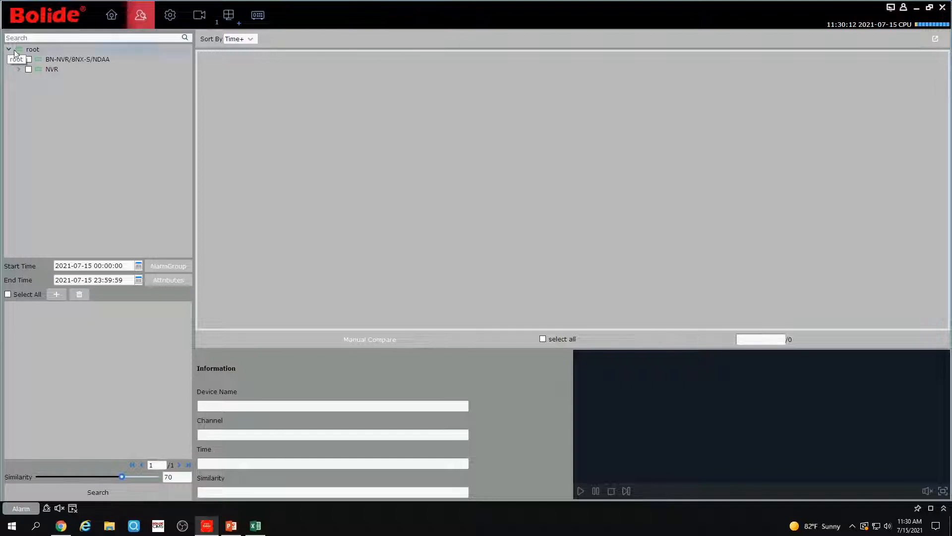
# - Open the AI Config face list of BN-NVR/8NX-S/NDAA and begin a new face entry
pyautogui.click(106, 27)
pyautogui.click(734, 315)
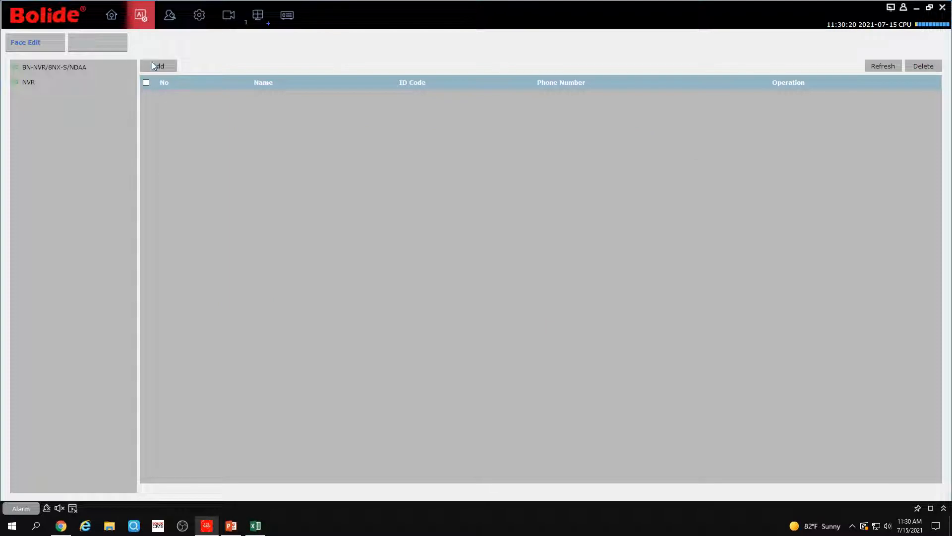
pyautogui.click(55, 65)
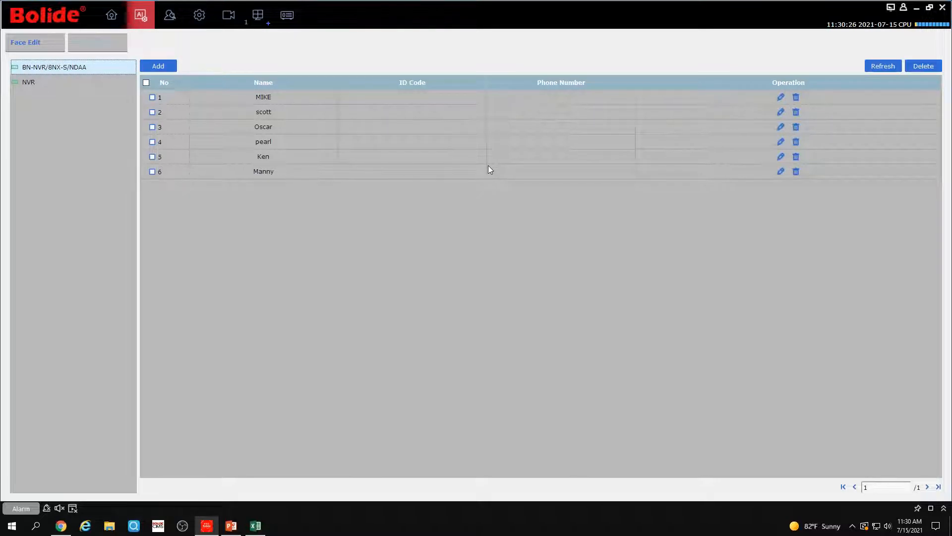
pyautogui.click(176, 69)
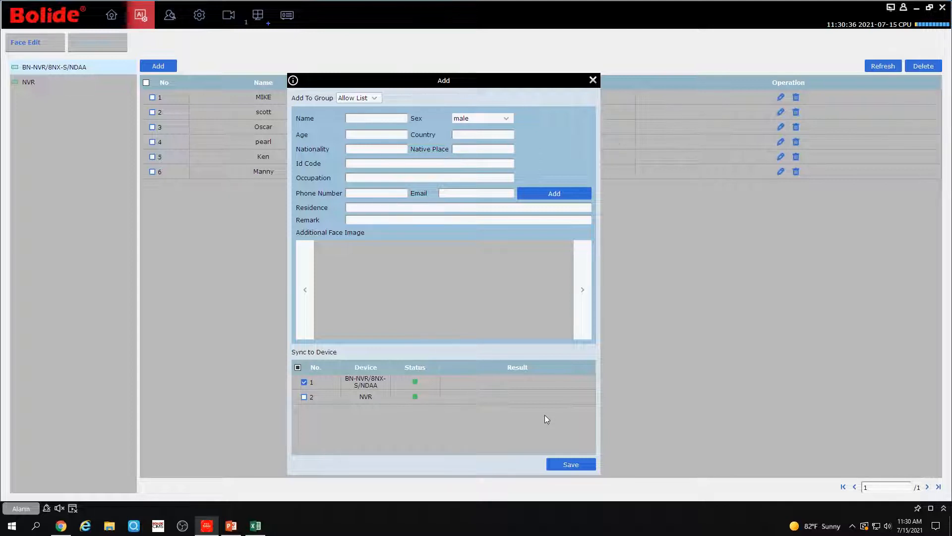
# - Open the local image import for the new face entry and cancel the file selection
pyautogui.click(550, 194)
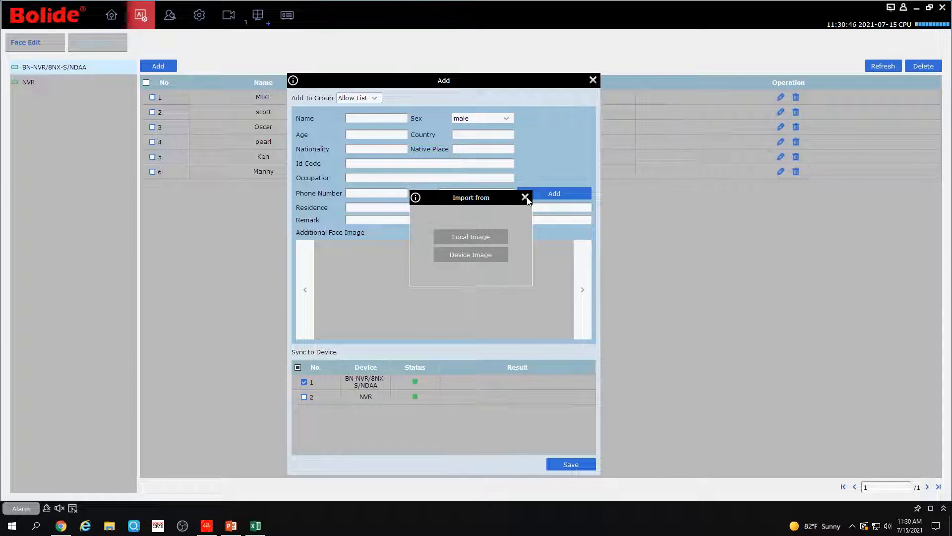
pyautogui.click(463, 242)
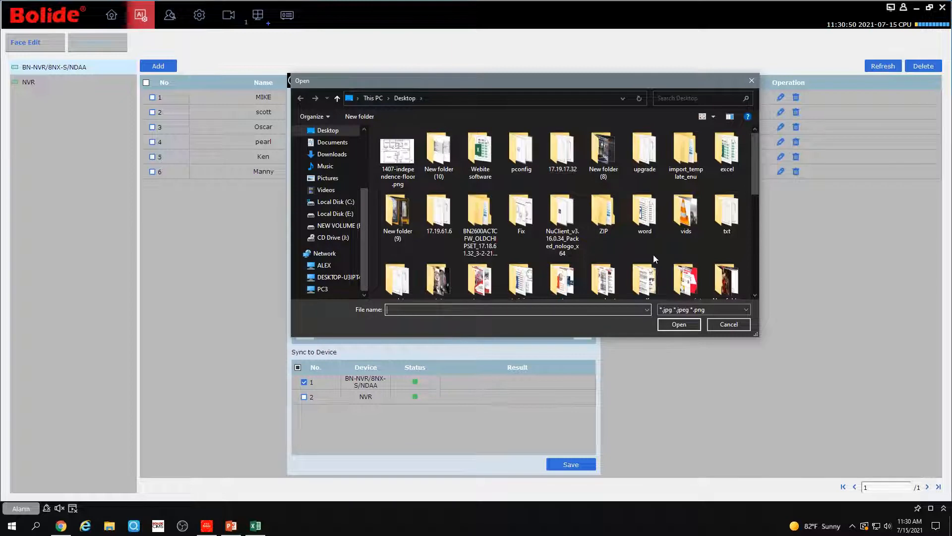
pyautogui.click(751, 80)
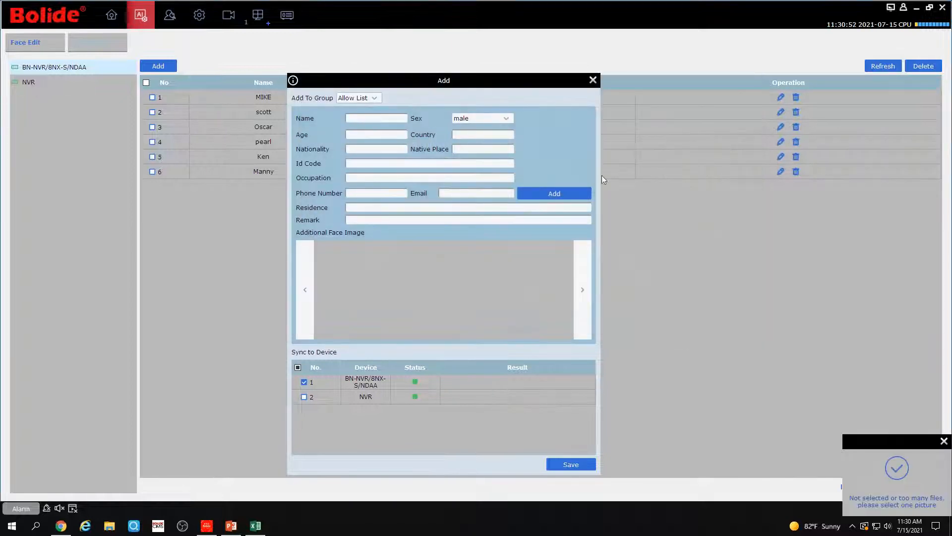
# - Search the 2021-07-15 captured face images for the new face entry, cancel the selection and close the entry
pyautogui.click(579, 192)
pyautogui.click(478, 253)
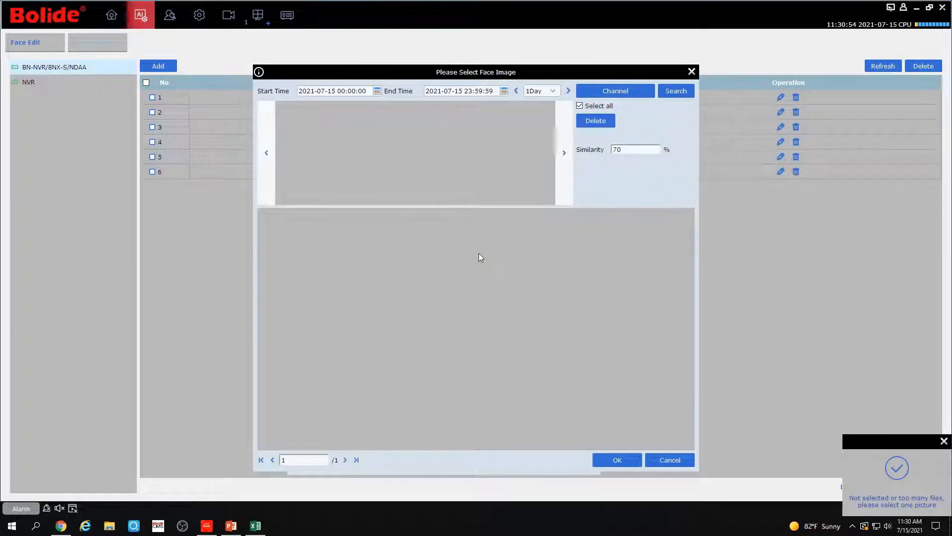
pyautogui.click(675, 91)
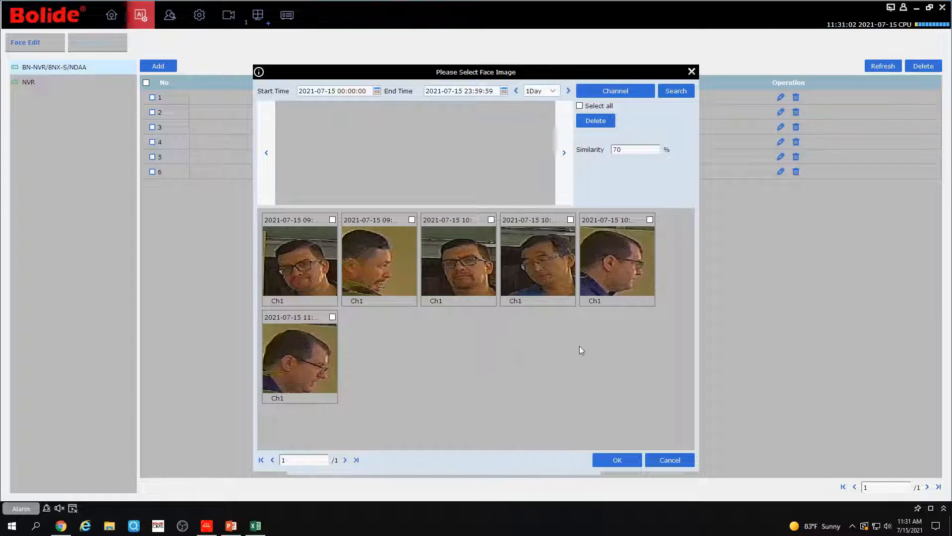
pyautogui.click(667, 462)
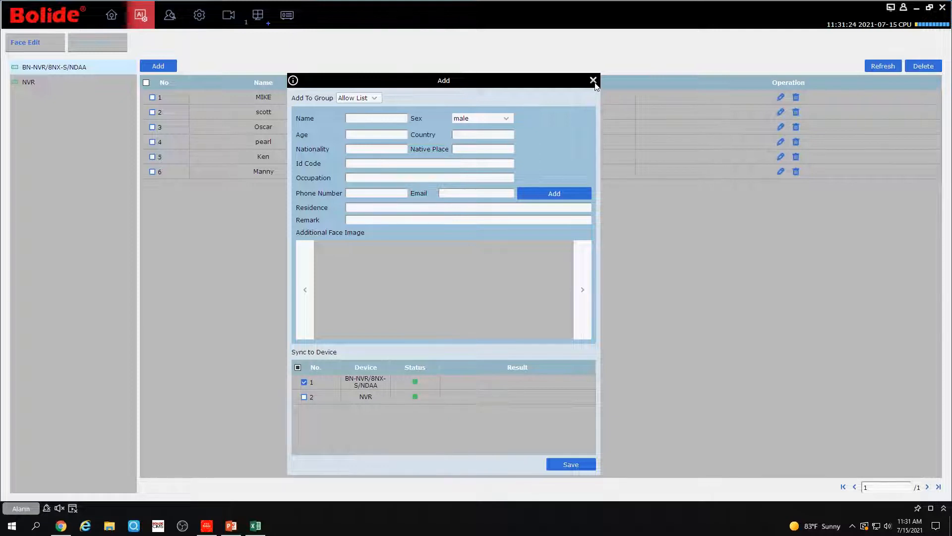
pyautogui.click(593, 80)
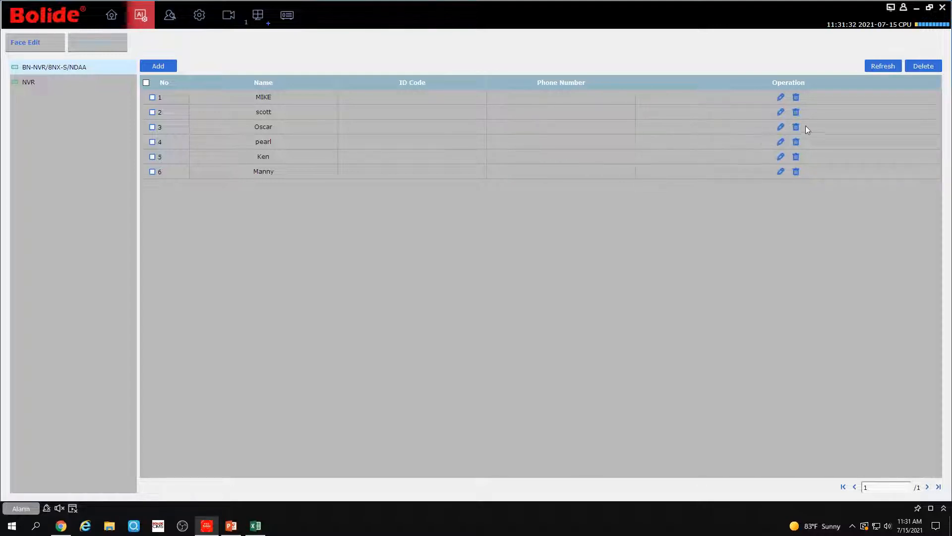
# - Change the group of the third face entry to Block List and save it to BN-NVR/8NX-S/NDAA
pyautogui.click(781, 127)
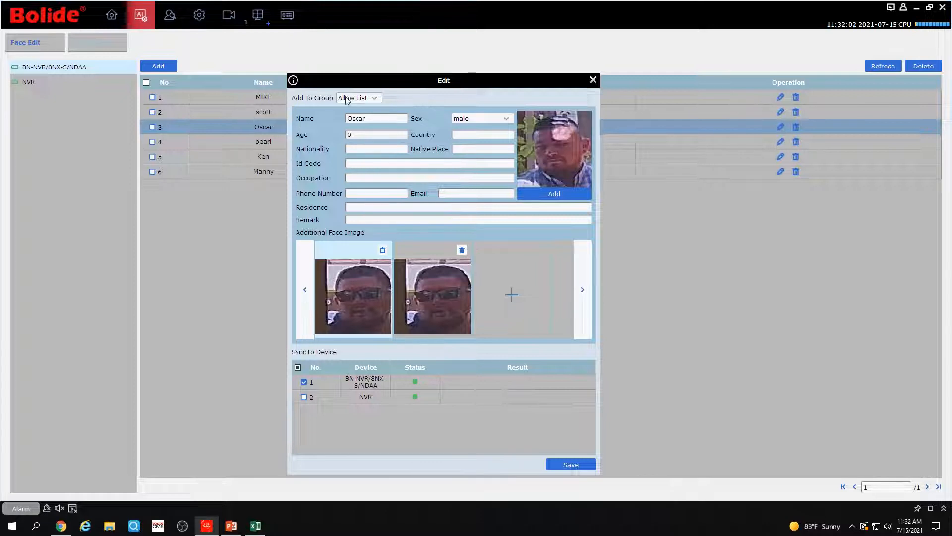
pyautogui.click(368, 98)
pyautogui.click(370, 115)
pyautogui.click(583, 465)
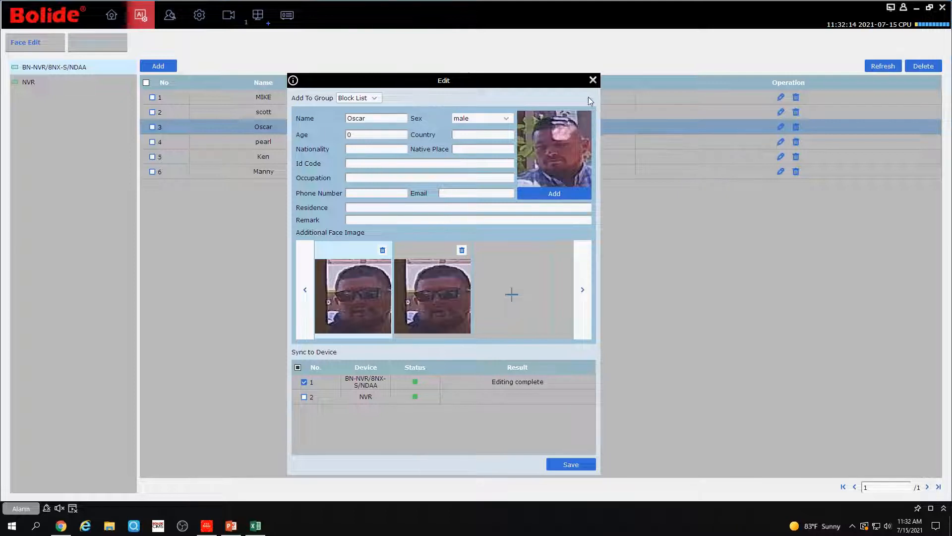
pyautogui.click(593, 80)
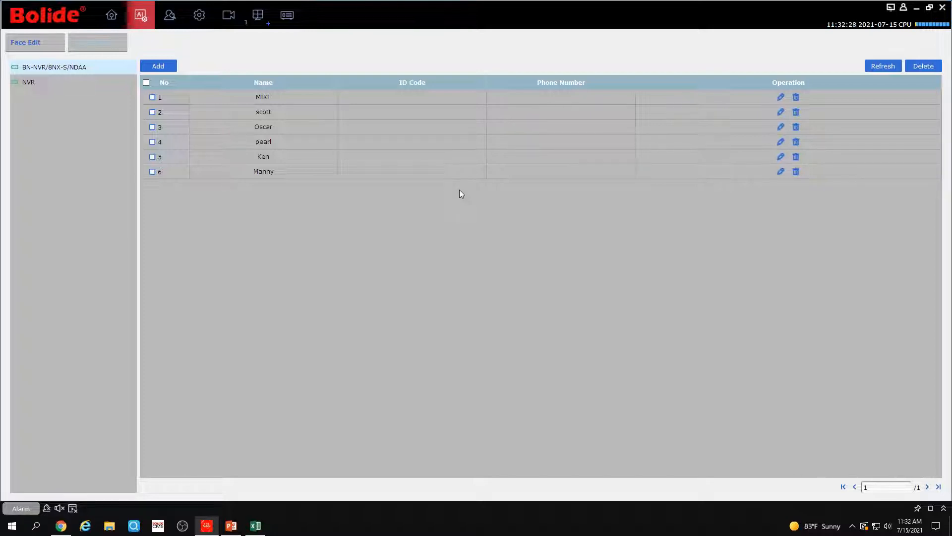
# - Display the face list stored on the NVR device and return to the home page
pyautogui.click(116, 87)
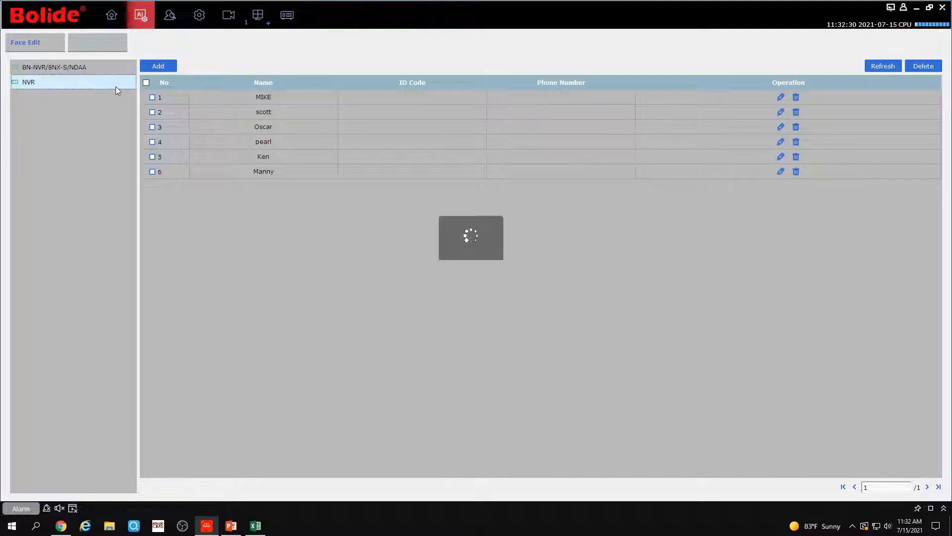
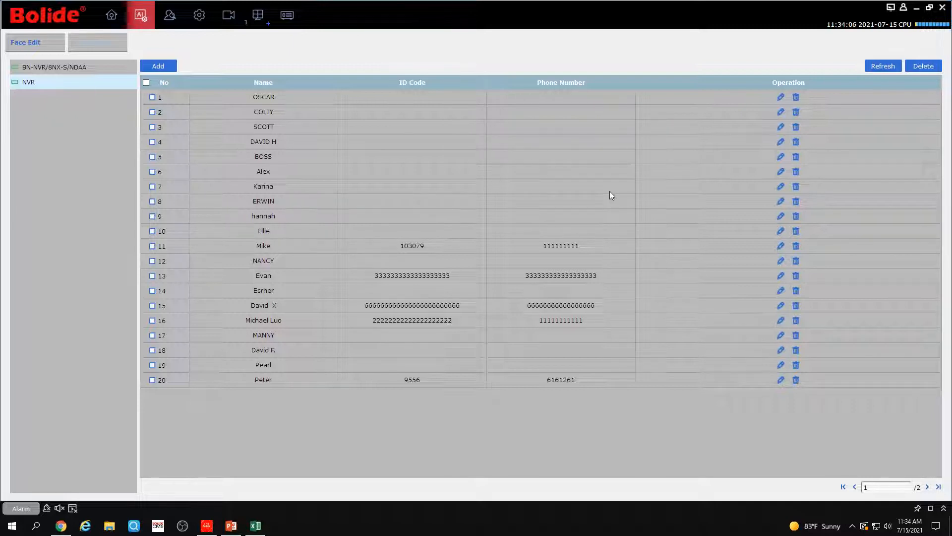
pyautogui.click(169, 27)
pyautogui.click(111, 16)
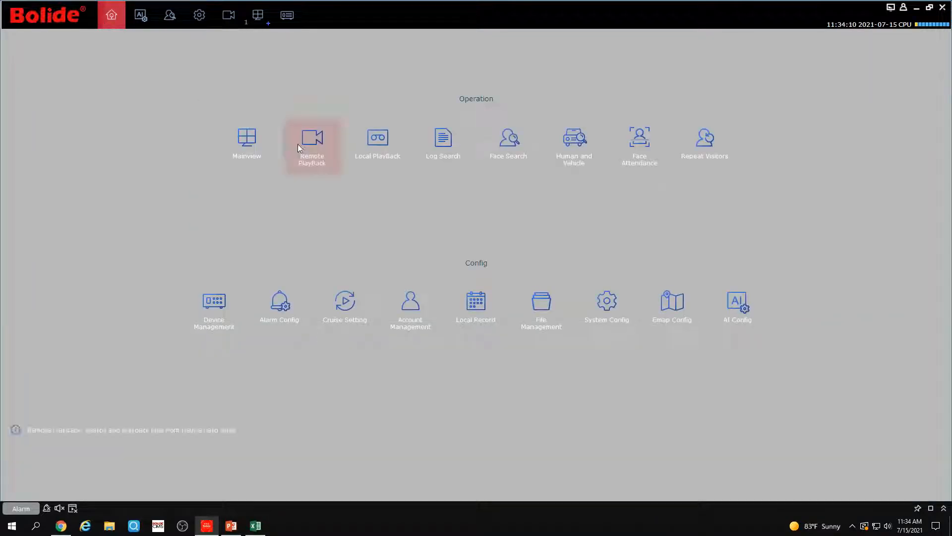
# - Open Face Search, select BN-NVR/8NX-S/NDAA and load the faces of all its alarm groups
pyautogui.click(497, 155)
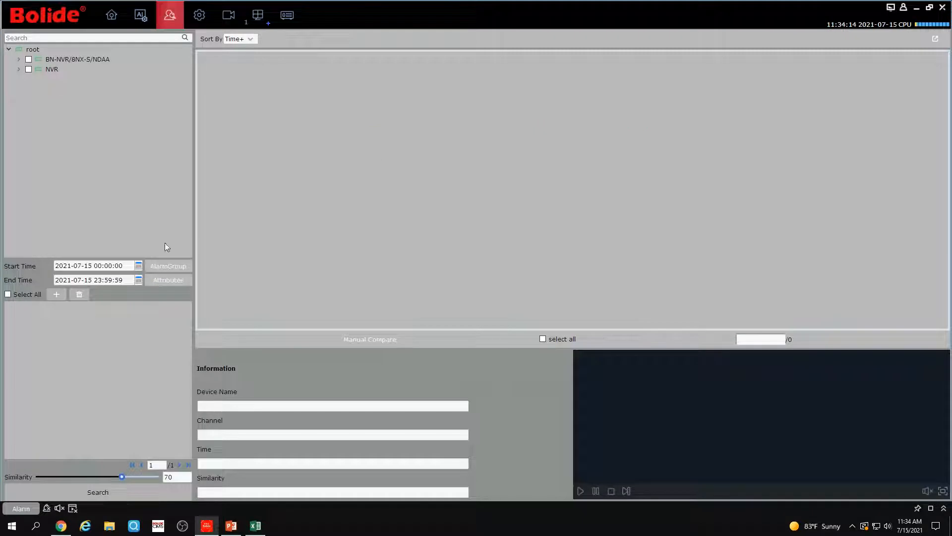
pyautogui.click(28, 59)
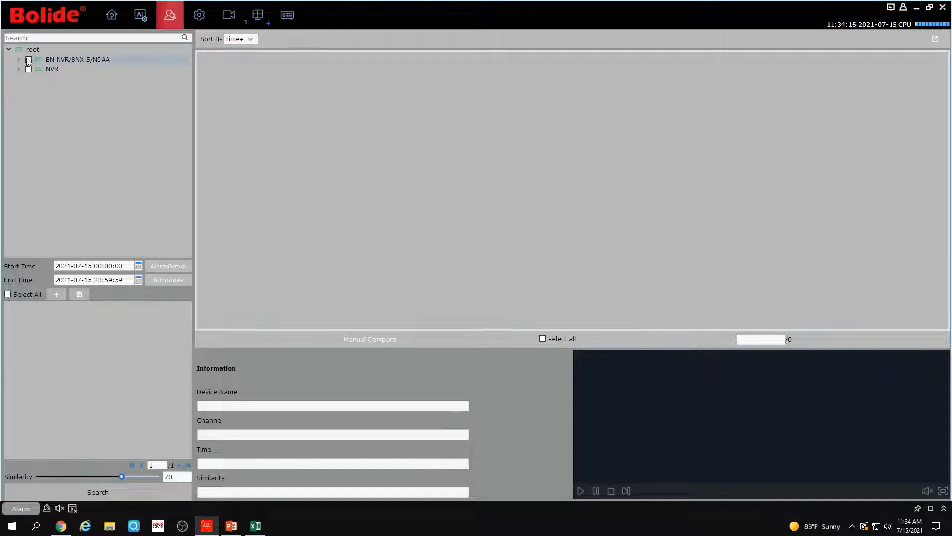
pyautogui.click(184, 266)
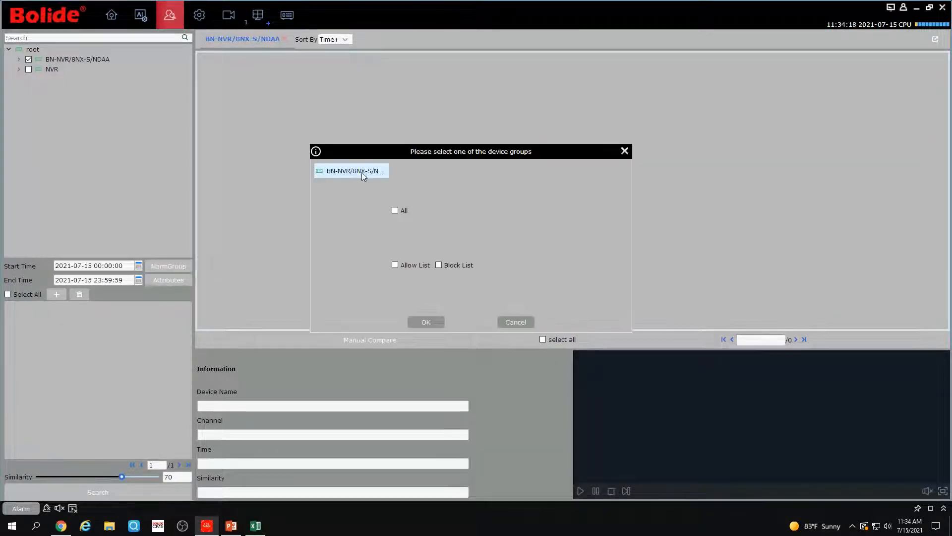
pyautogui.click(395, 210)
pyautogui.click(428, 322)
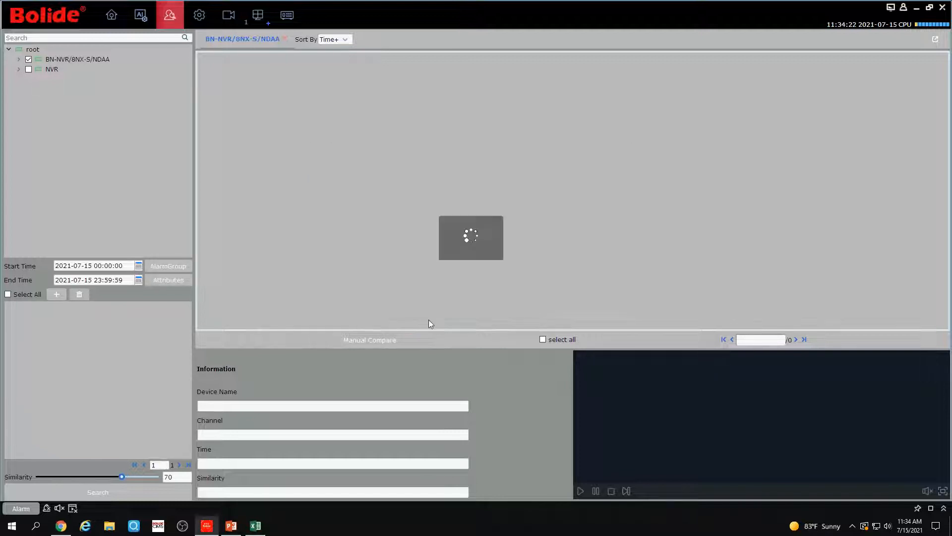
pyautogui.click(138, 267)
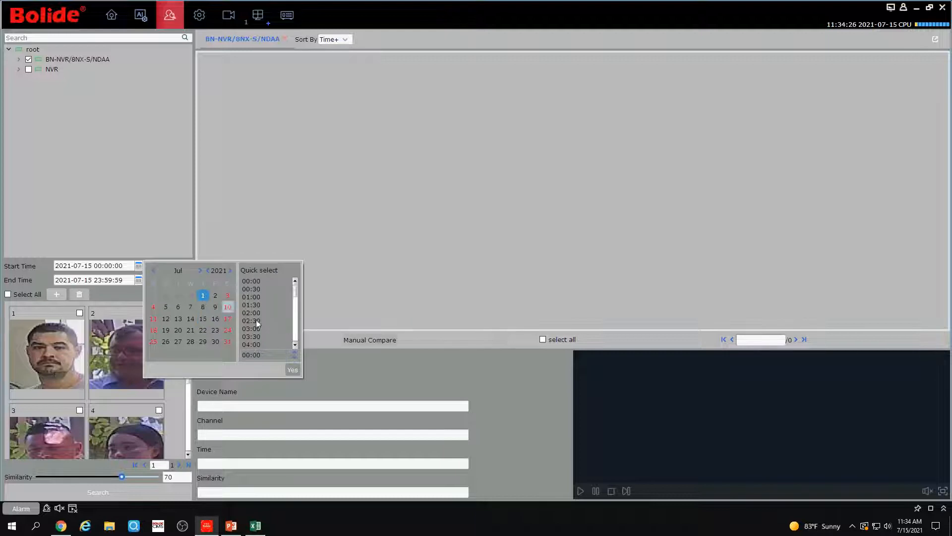
pyautogui.click(292, 369)
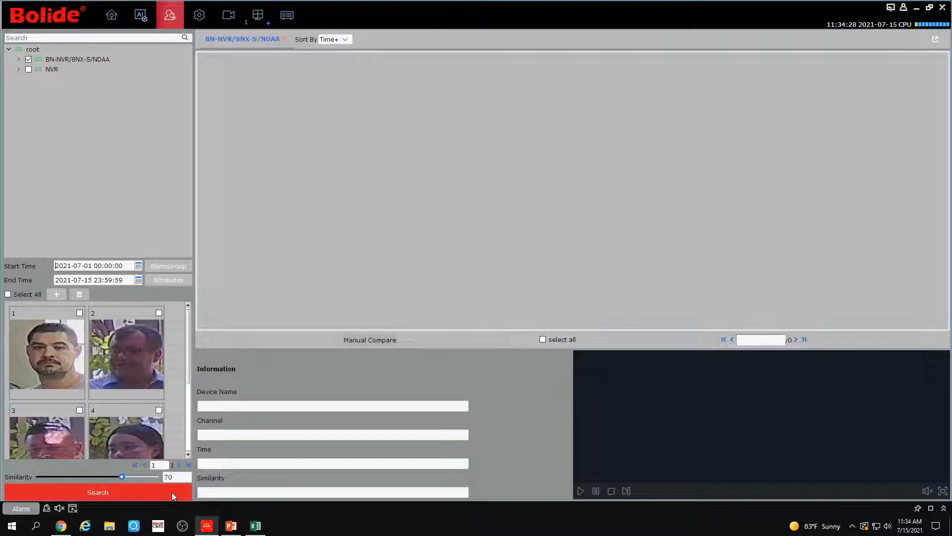
pyautogui.moveTo(119, 476)
pyautogui.mouseDown()
pyautogui.moveTo(82, 474)
pyautogui.moveTo(105, 477)
pyautogui.mouseUp()
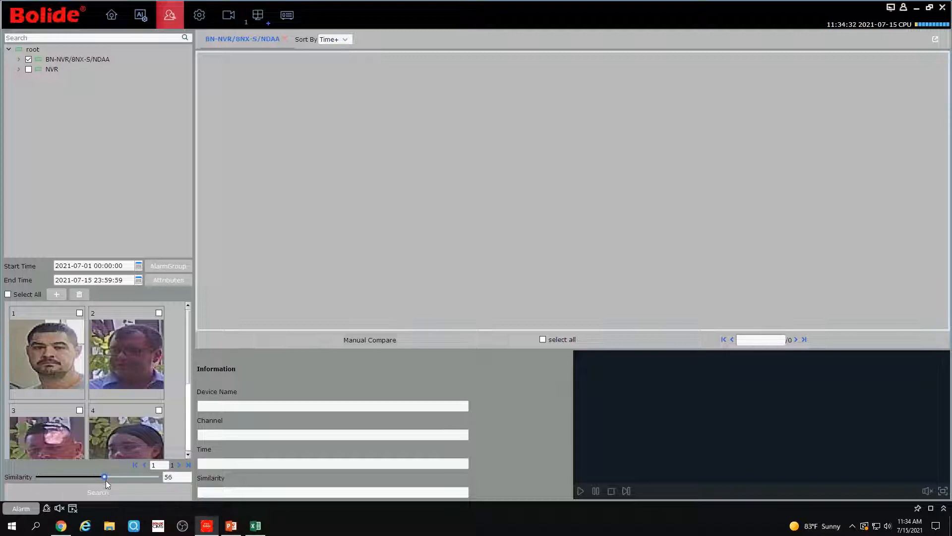
pyautogui.click(98, 492)
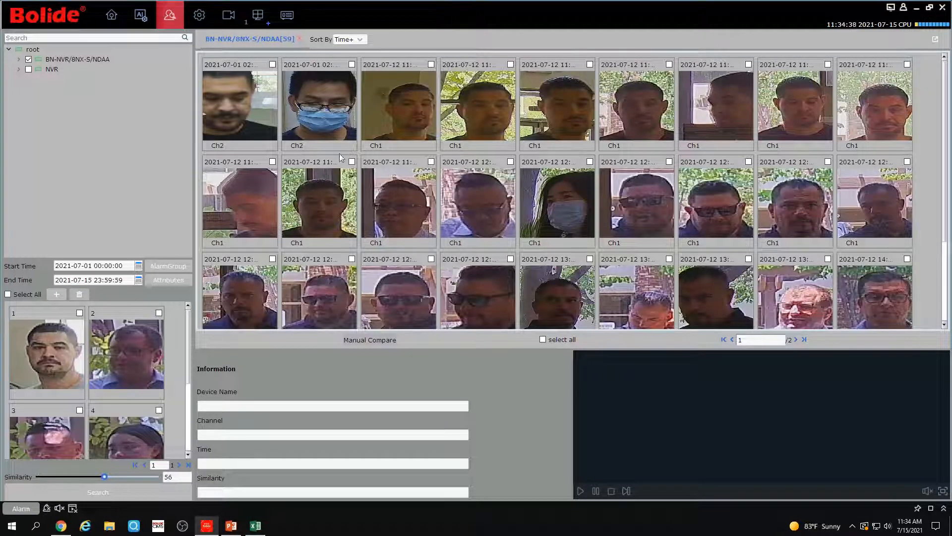
# - Open the details and video of the masked face captured on Ch2 on 2021-07-01, and dismiss the notification
pyautogui.moveTo(946, 100)
pyautogui.mouseDown()
pyautogui.moveTo(949, 194)
pyautogui.moveTo(948, 89)
pyautogui.mouseUp()
pyautogui.click(331, 130)
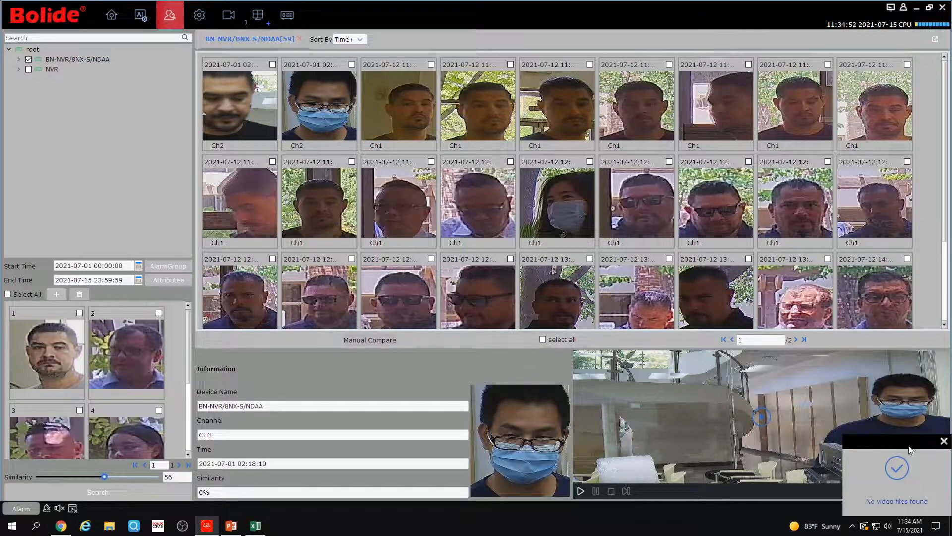
pyautogui.click(937, 439)
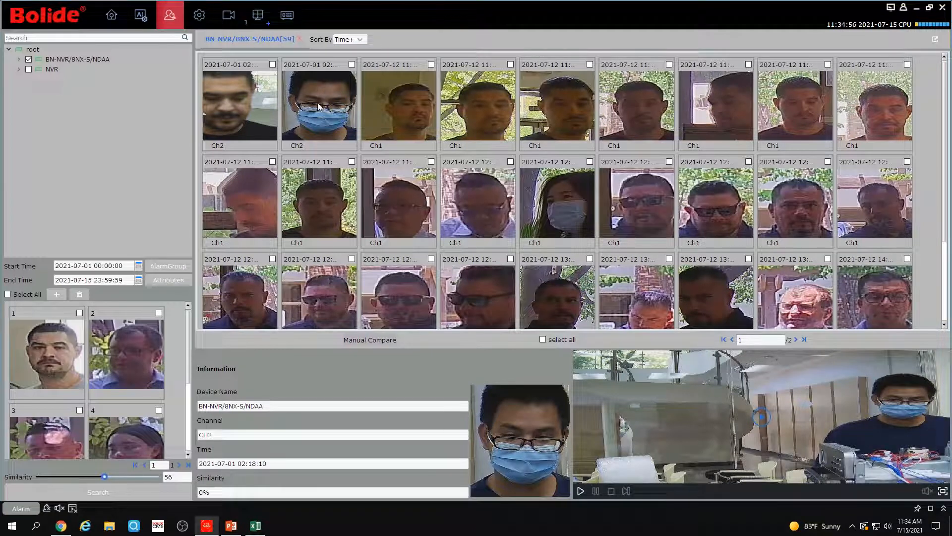
# - Open Face Attendance, select BN-NVR/8NX-S/NDAA and load its registered faces by group
pyautogui.click(112, 15)
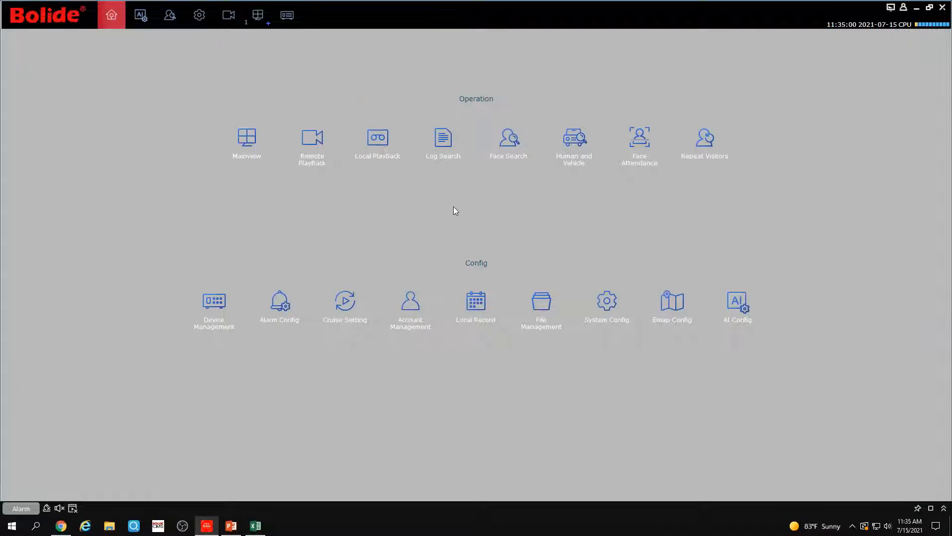
pyautogui.click(633, 147)
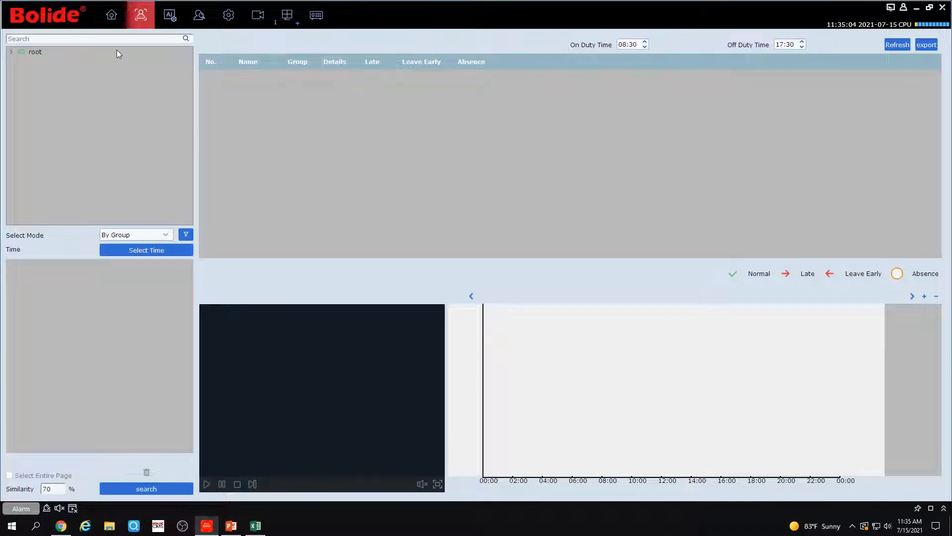
pyautogui.click(11, 52)
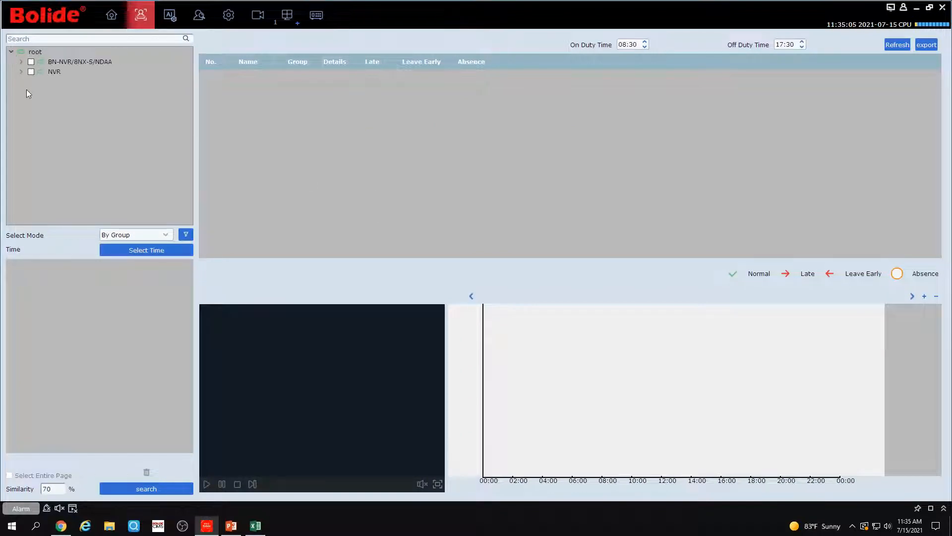
pyautogui.click(30, 62)
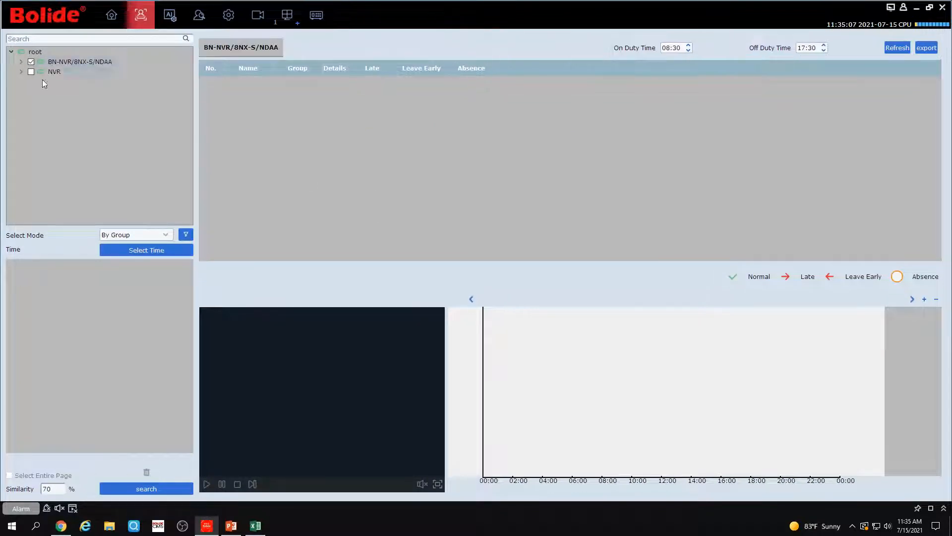
pyautogui.click(185, 236)
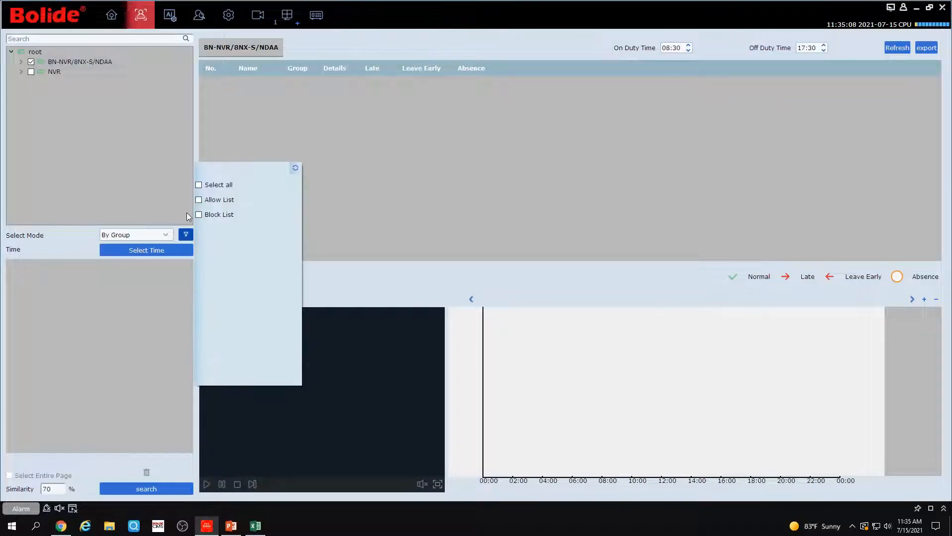
pyautogui.click(170, 251)
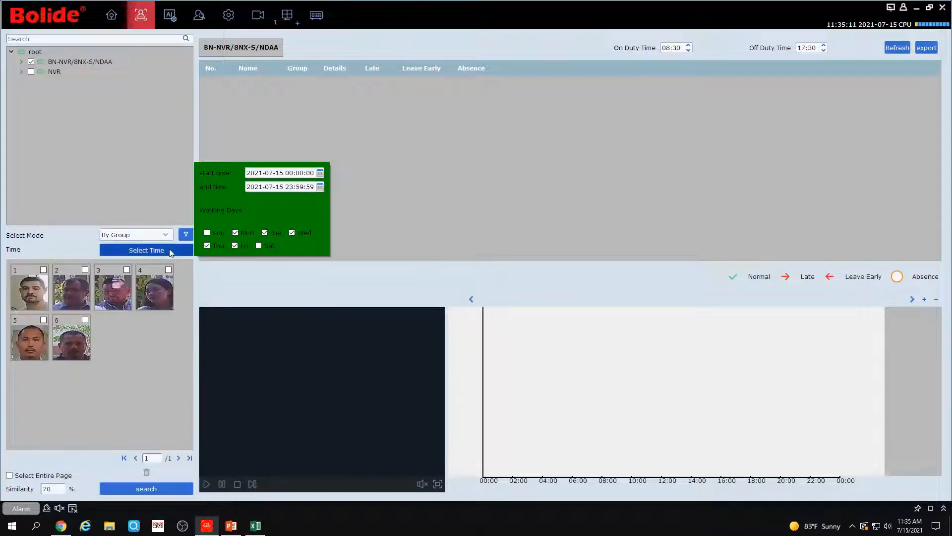
pyautogui.click(320, 172)
pyautogui.click(423, 203)
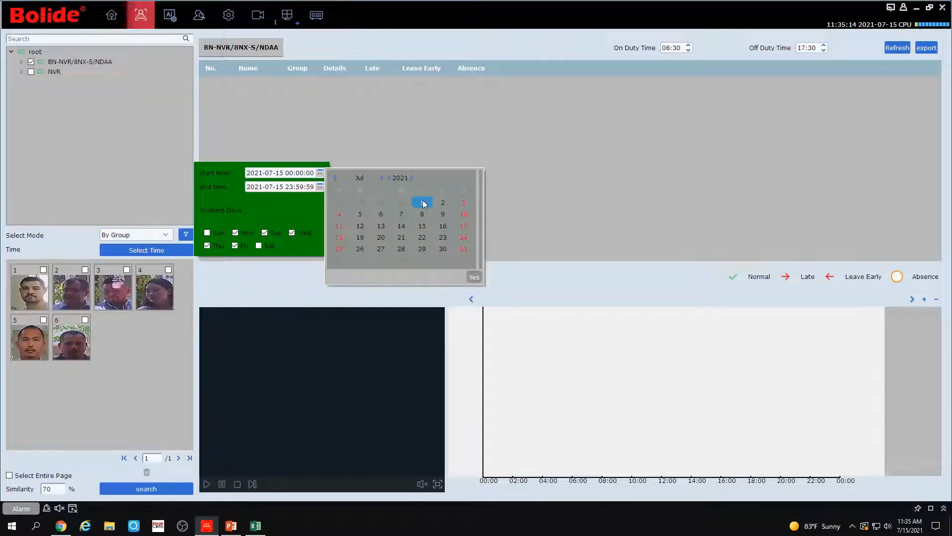
pyautogui.click(471, 277)
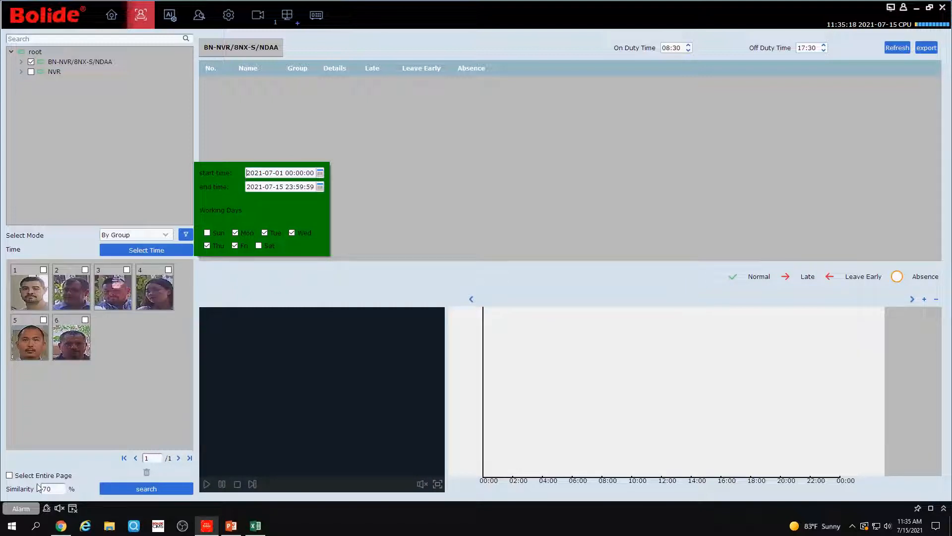
pyautogui.click(10, 475)
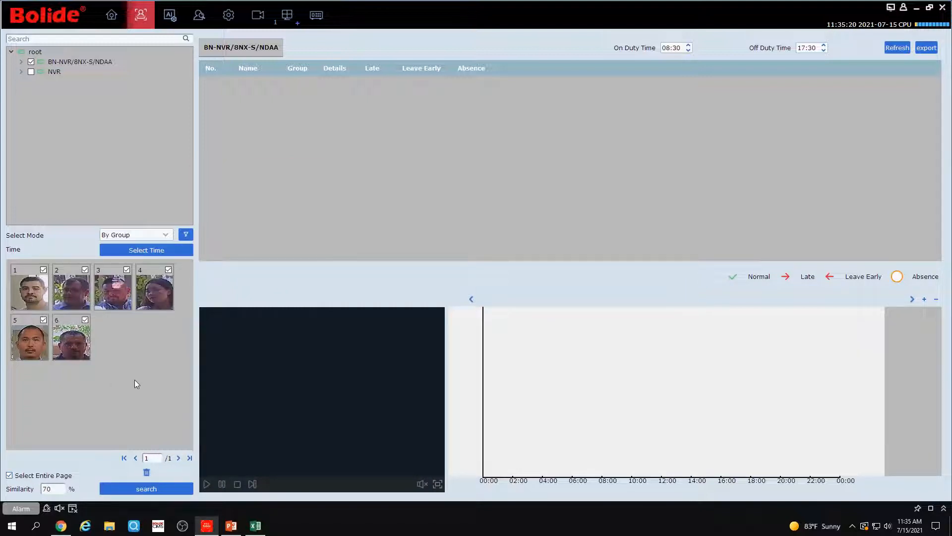
pyautogui.click(168, 489)
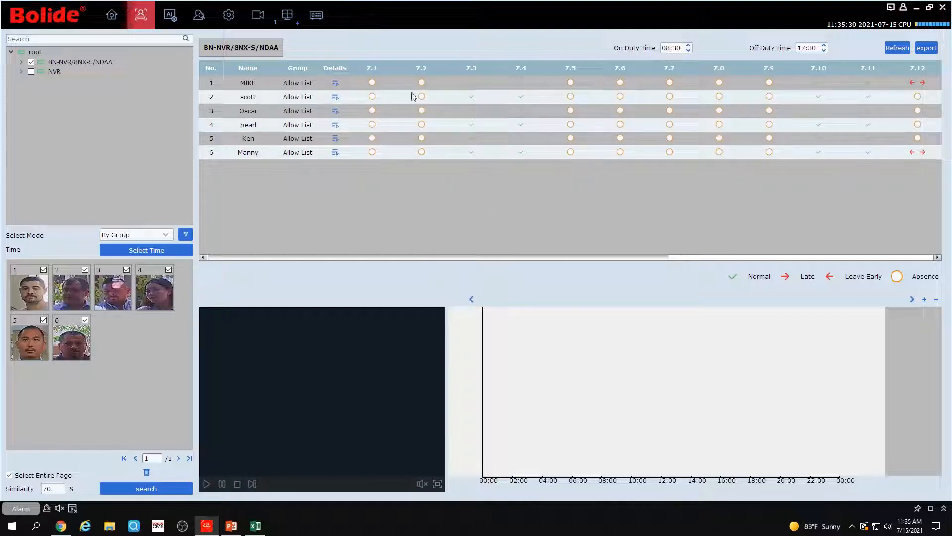
# - Check the first person's 07.01 attendance record, and play the 07.12 recording from the sixth person's timeline
pyautogui.click(475, 83)
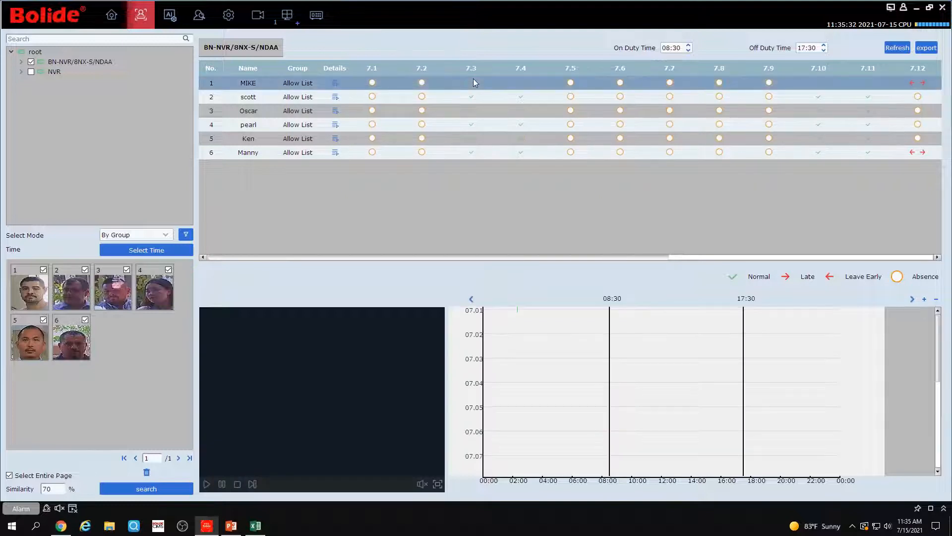
pyautogui.click(516, 313)
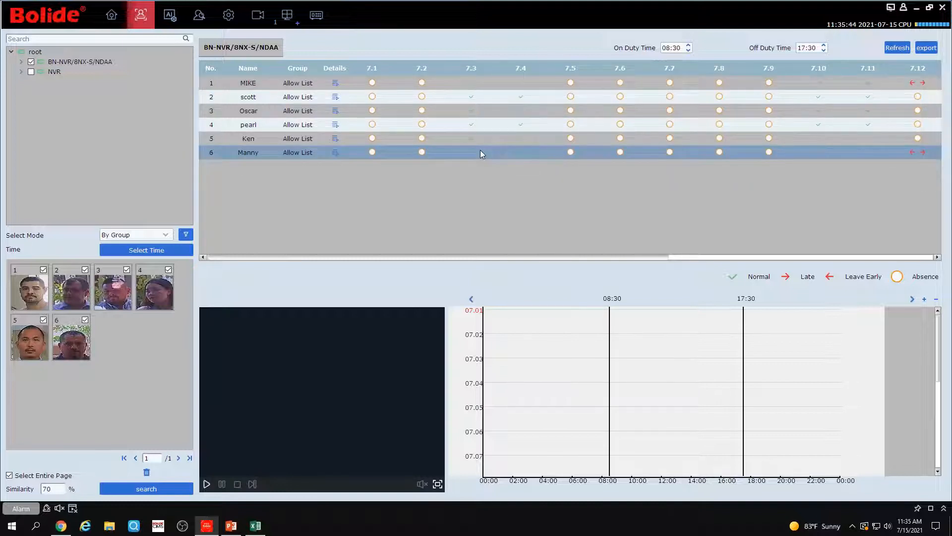
pyautogui.scroll(-3, 796, 354)
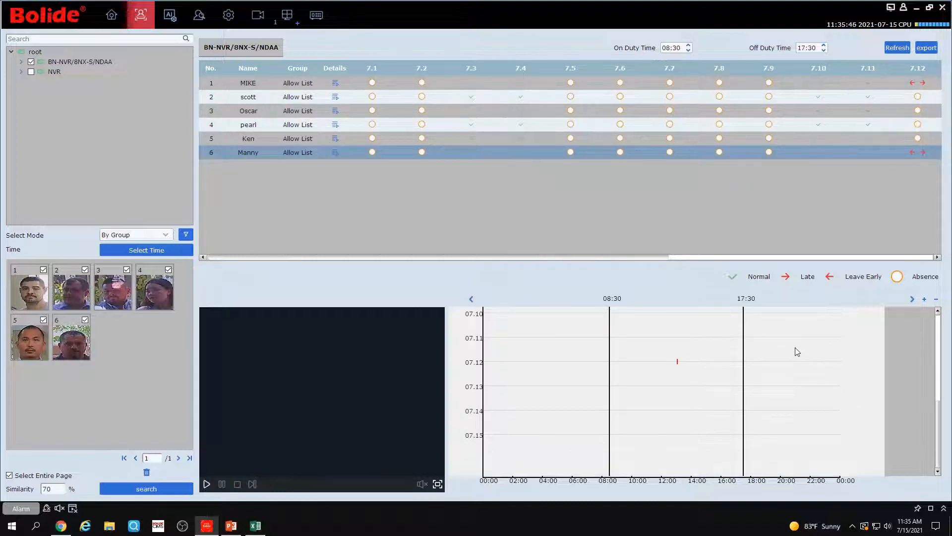
pyautogui.click(678, 363)
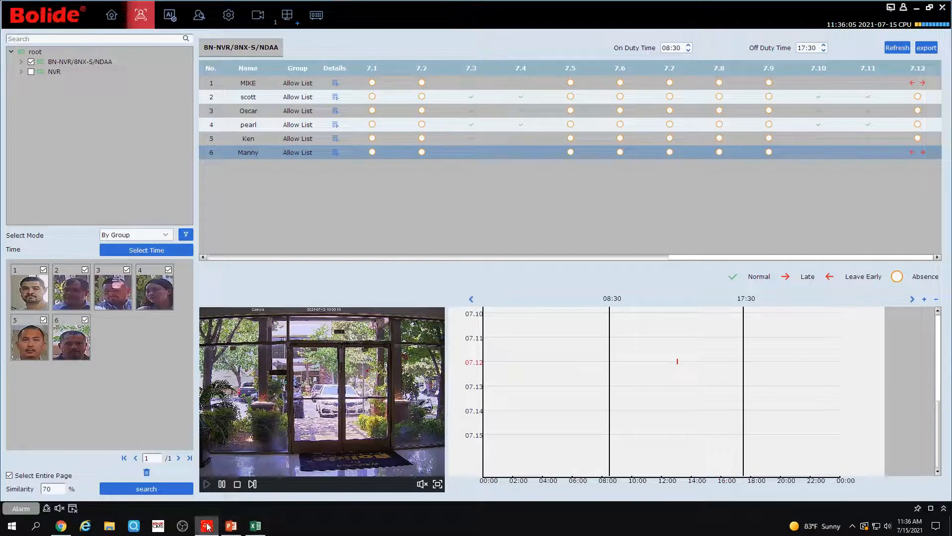
pyautogui.click(924, 49)
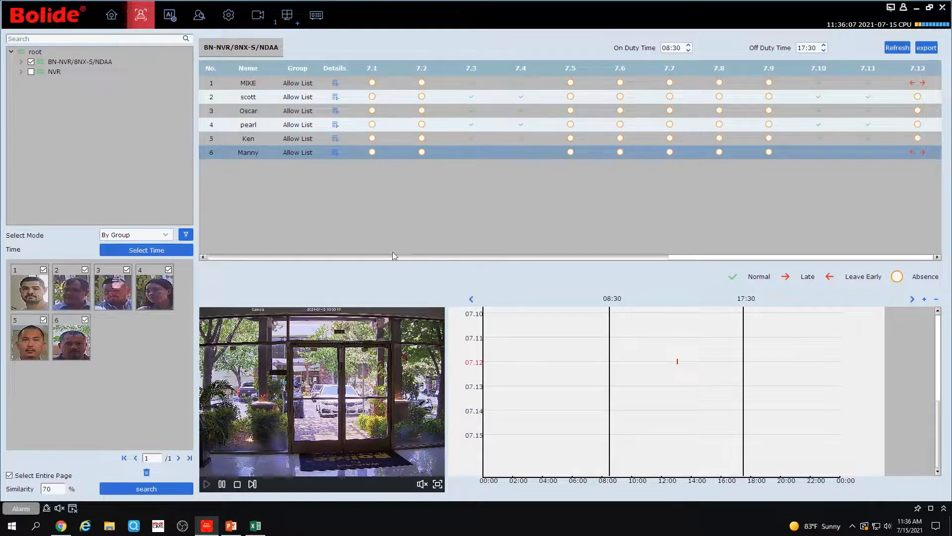
pyautogui.scroll(-3, 42, 148)
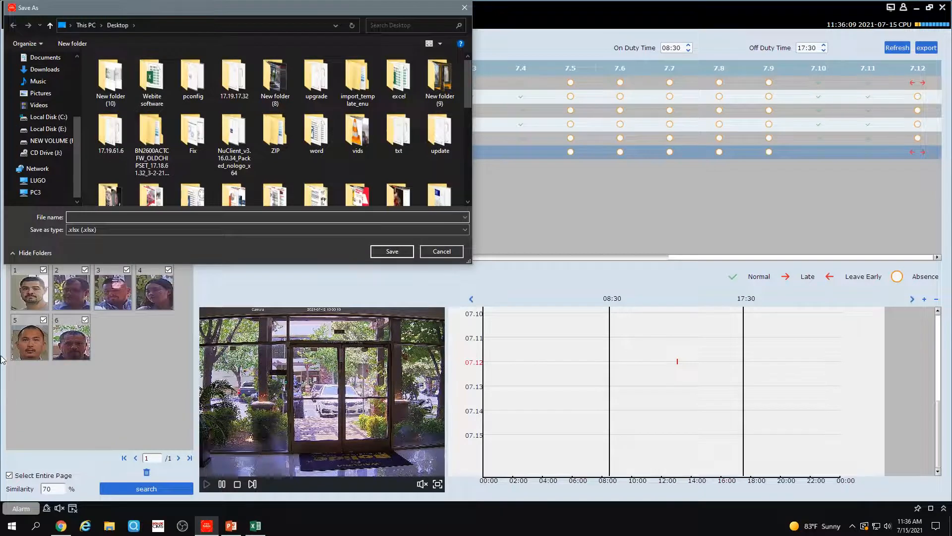
pyautogui.write('cuk')
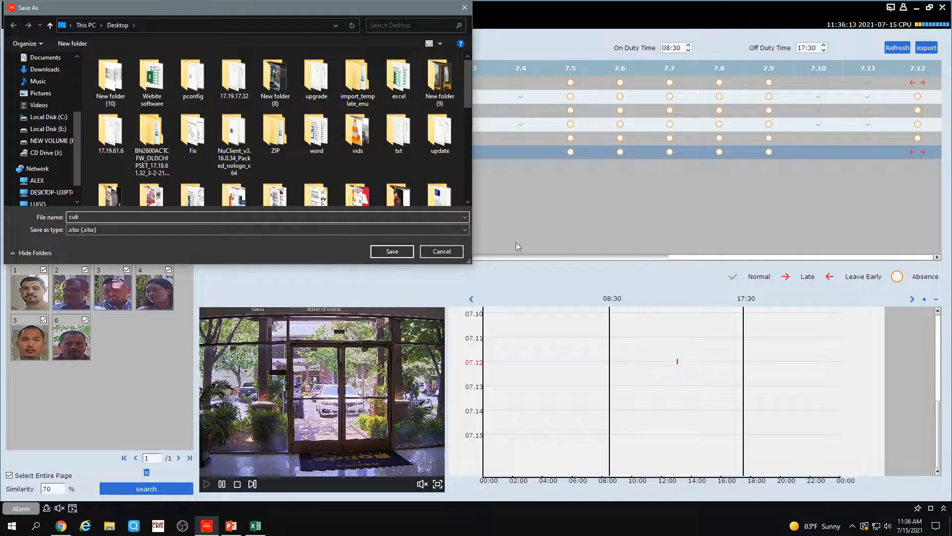
pyautogui.click(434, 255)
# - Switch to Excel, examine the Absence column of the face-attendance spreadsheet, and close the file
pyautogui.click(254, 528)
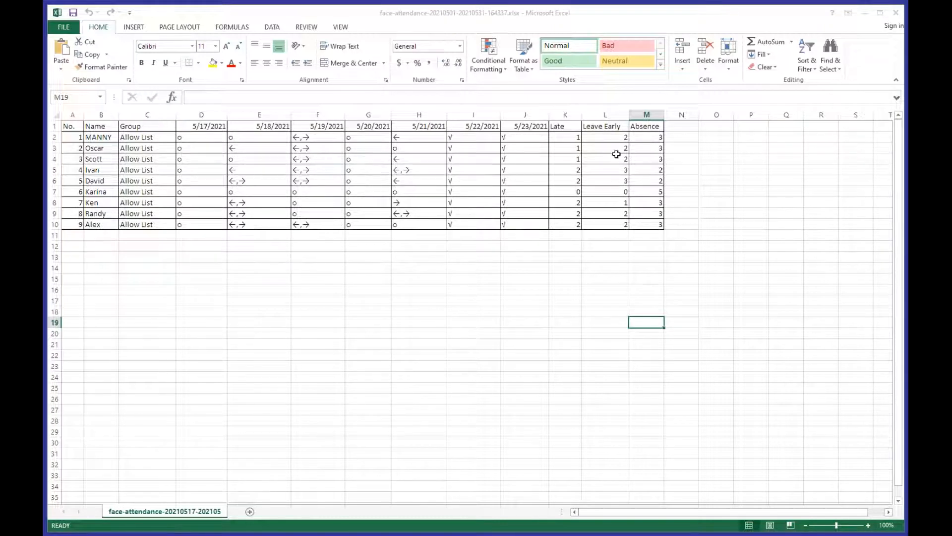
pyautogui.click(647, 127)
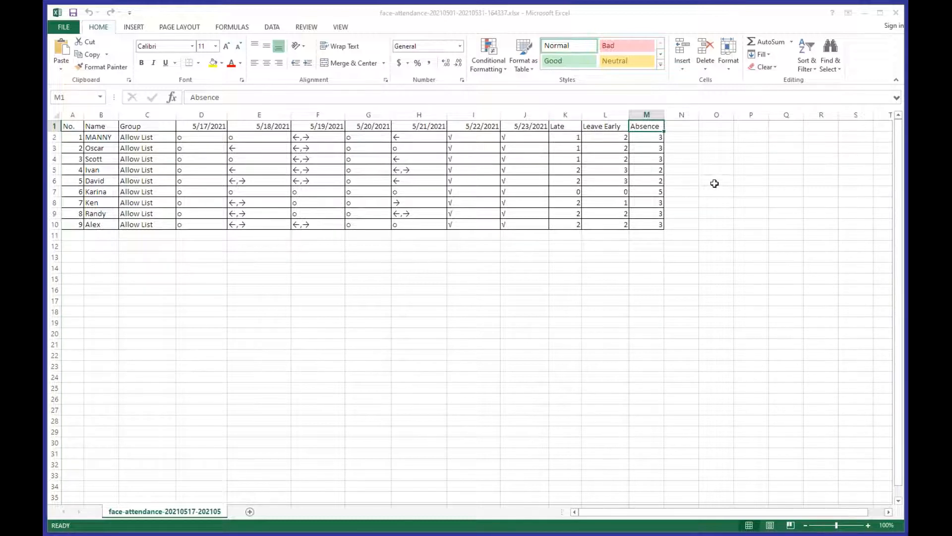
pyautogui.click(895, 16)
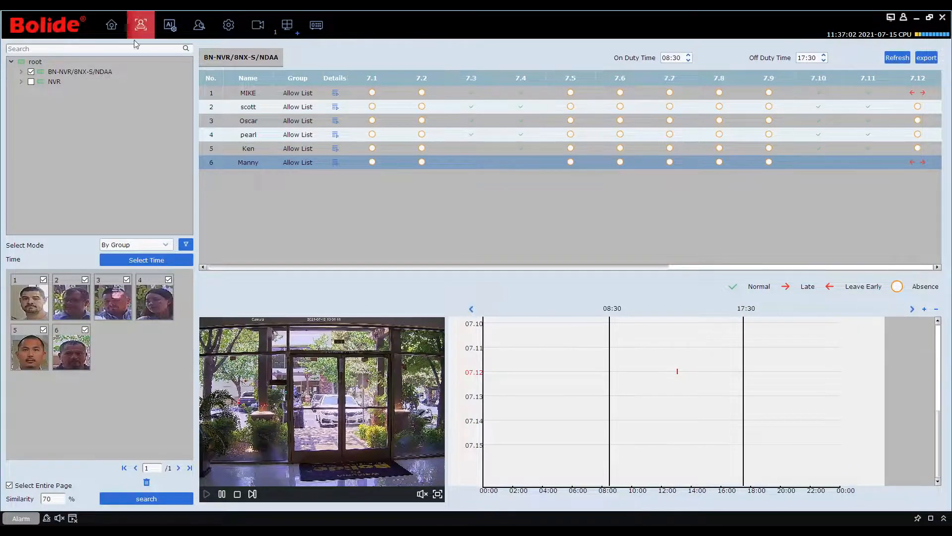
# - Open Repeat Visitors and choose BN-NVR/8NX-S/NDAA as the device to search
pyautogui.click(111, 22)
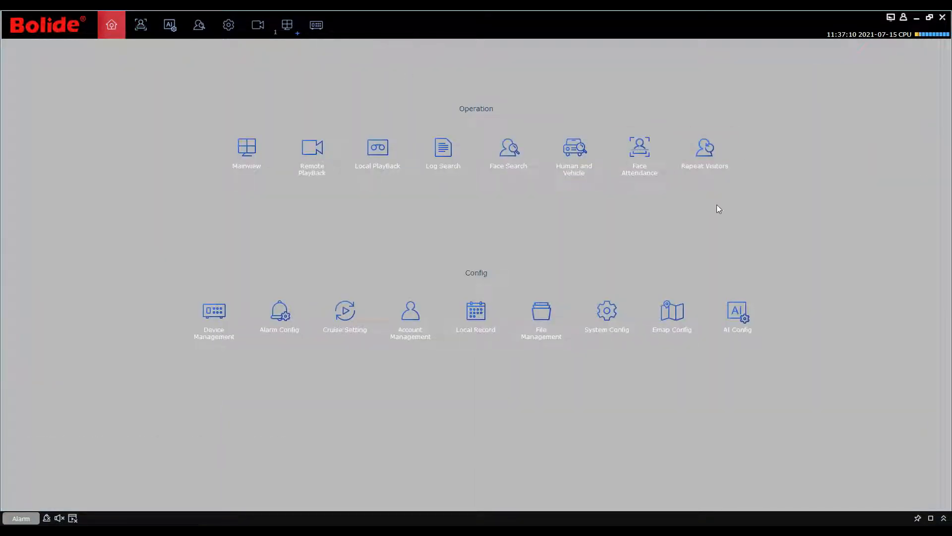
pyautogui.click(709, 177)
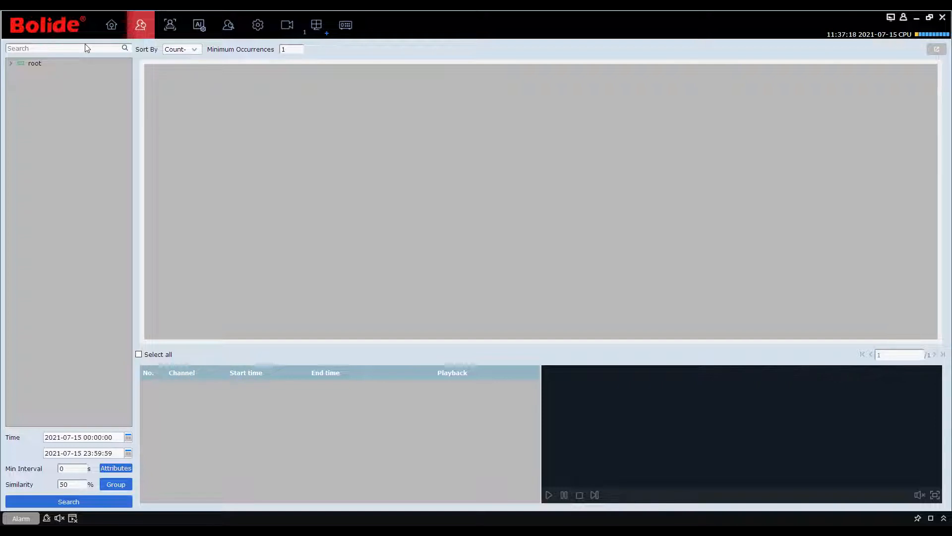
pyautogui.click(113, 29)
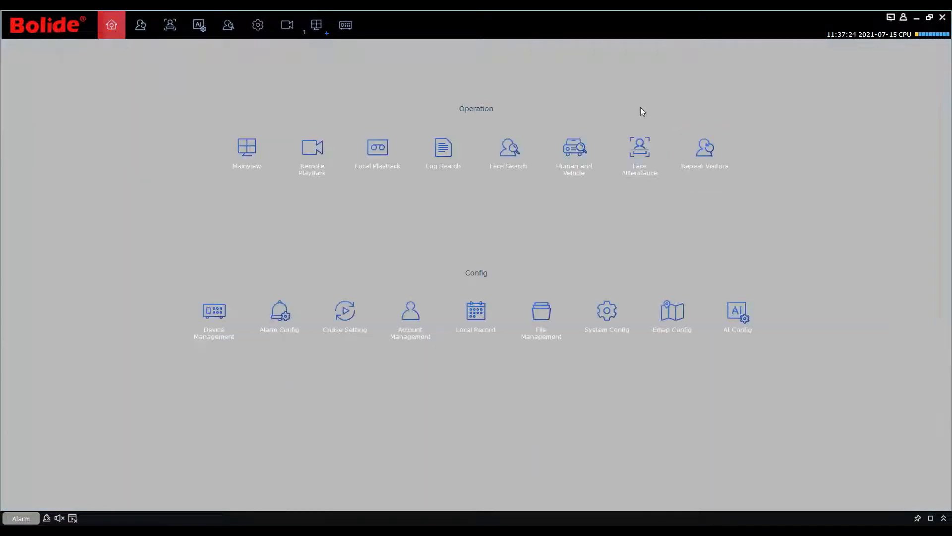
pyautogui.click(719, 150)
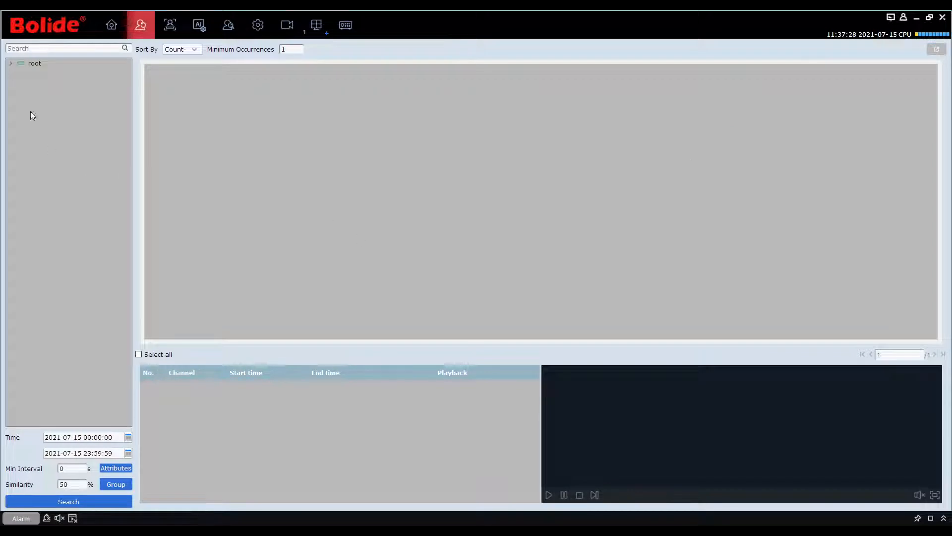
pyautogui.click(14, 64)
pyautogui.click(31, 73)
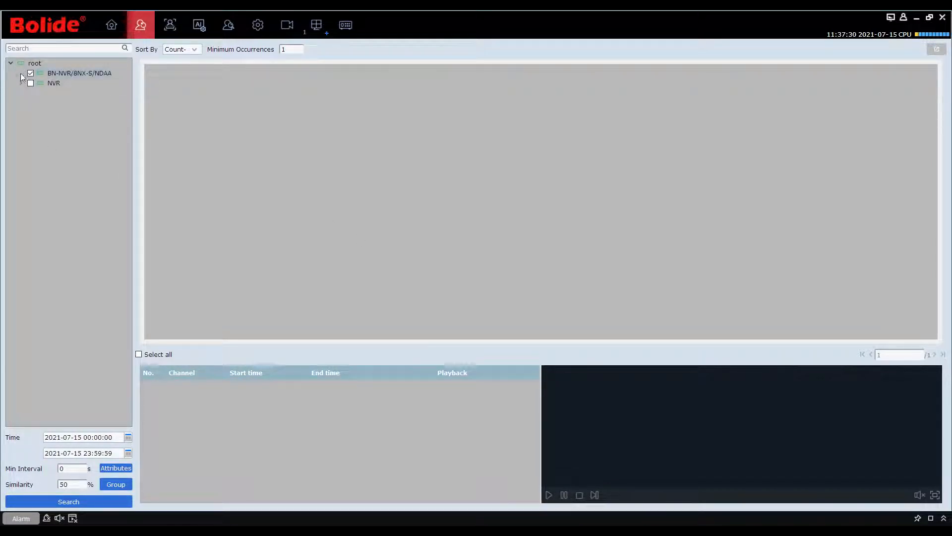
pyautogui.click(128, 436)
pyautogui.click(193, 361)
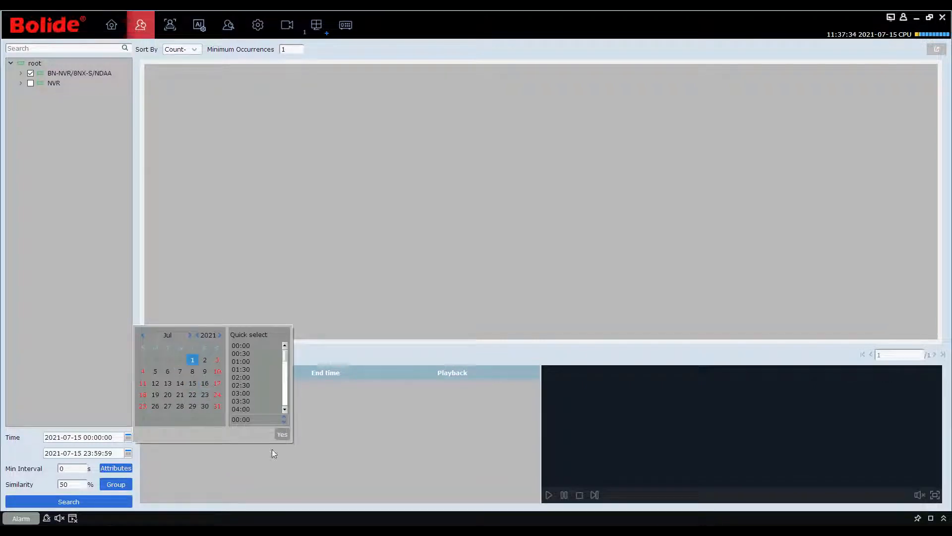
pyautogui.click(282, 434)
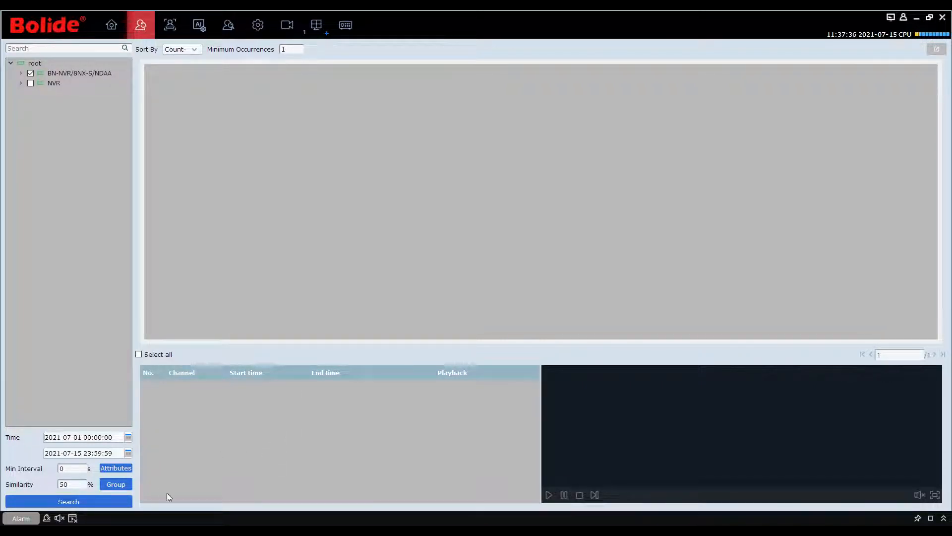
pyautogui.click(115, 502)
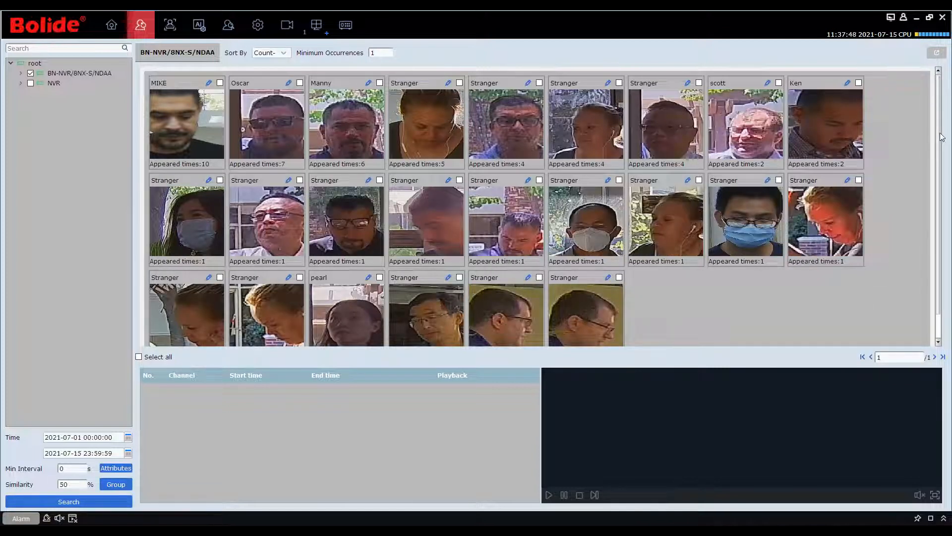
pyautogui.moveTo(940, 134)
pyautogui.mouseDown()
pyautogui.moveTo(941, 169)
pyautogui.moveTo(939, 118)
pyautogui.mouseUp()
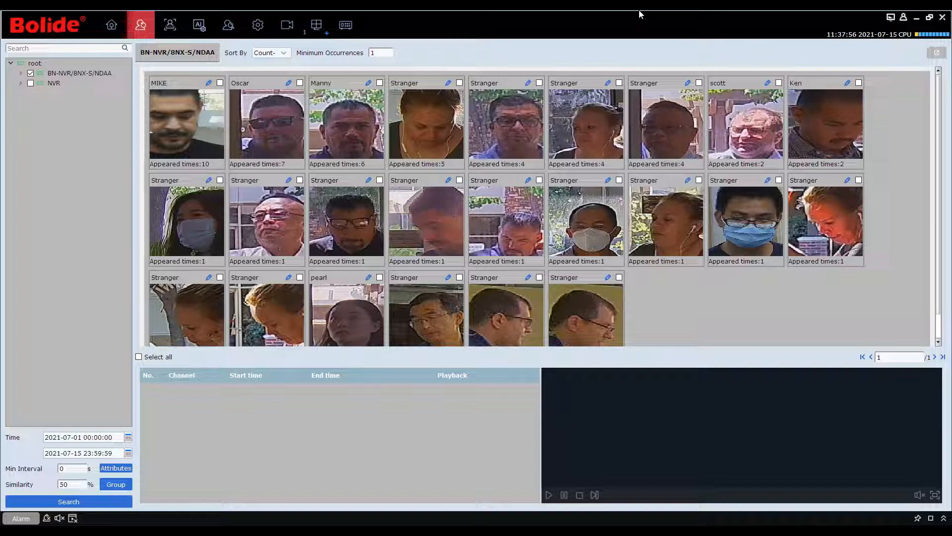
# - Open the Human and Vehicle search and choose BN-NVR/8NX-S/NDAA as the device
pyautogui.click(114, 25)
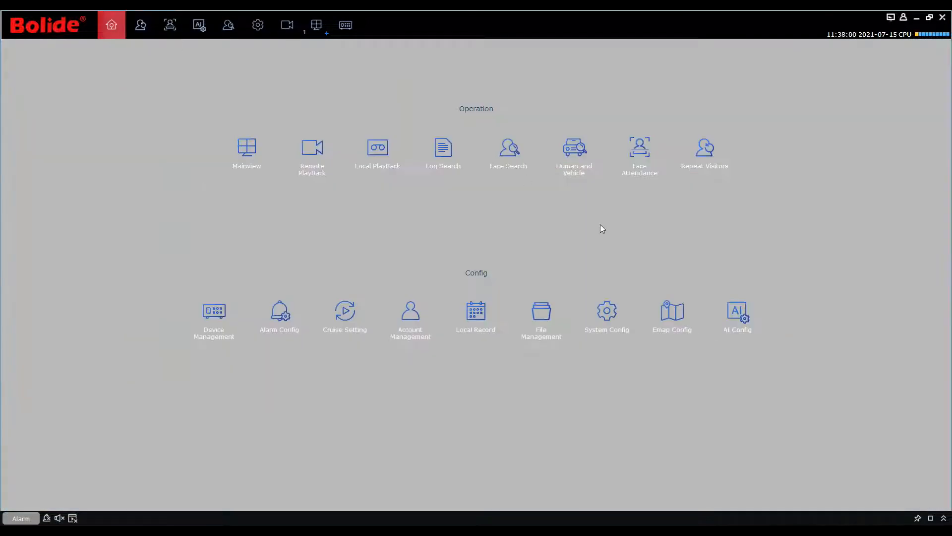
pyautogui.click(574, 169)
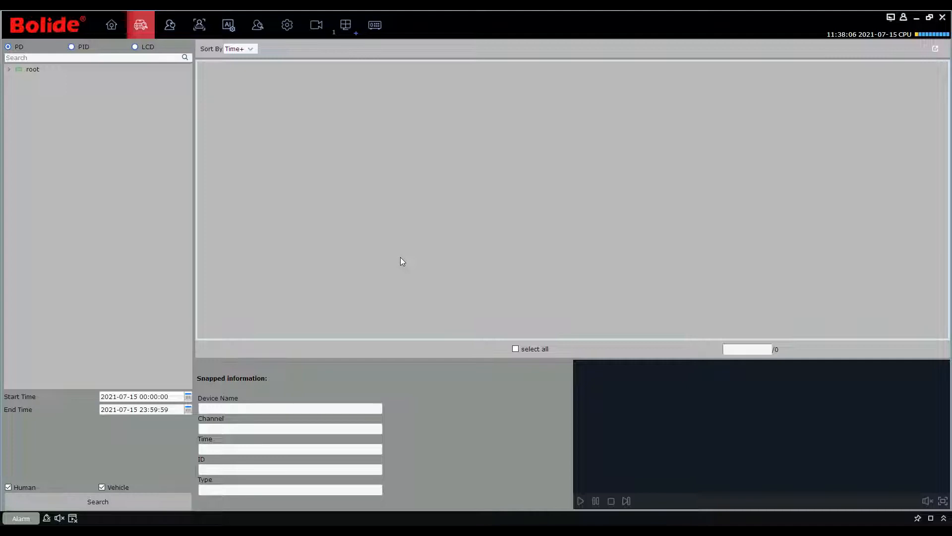
pyautogui.click(9, 70)
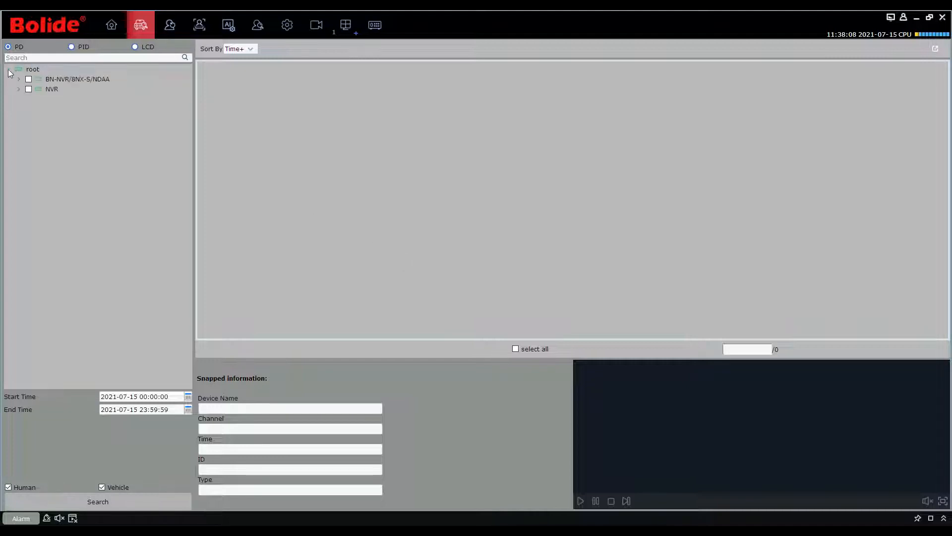
pyautogui.click(28, 80)
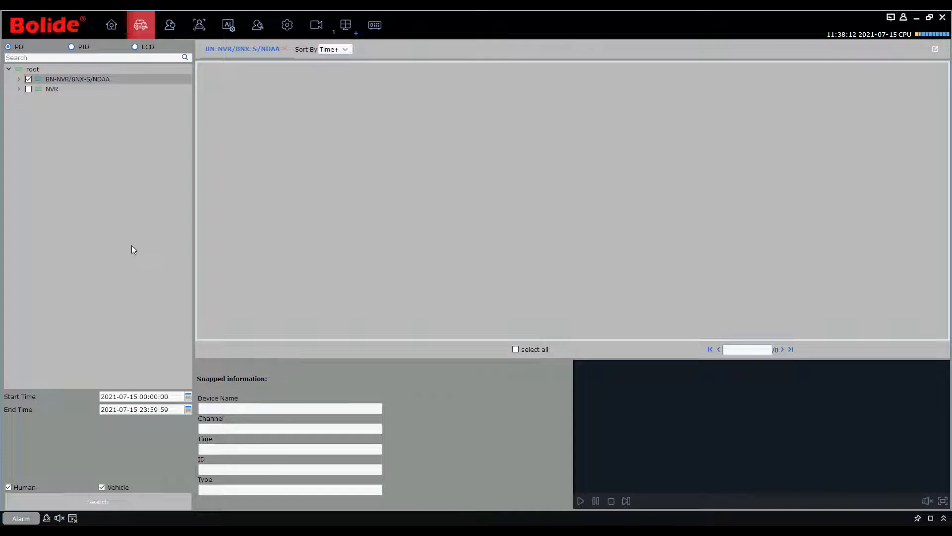
pyautogui.click(187, 396)
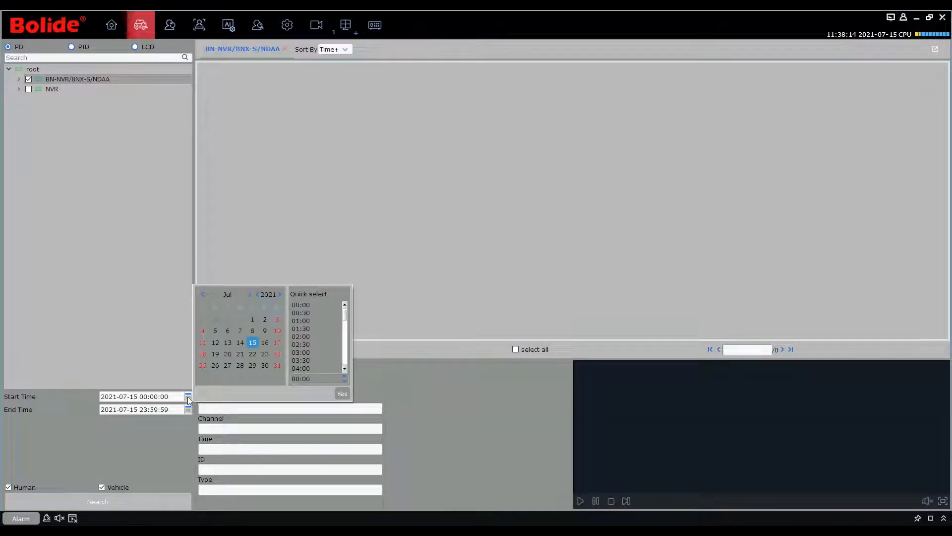
pyautogui.click(253, 319)
pyautogui.click(341, 394)
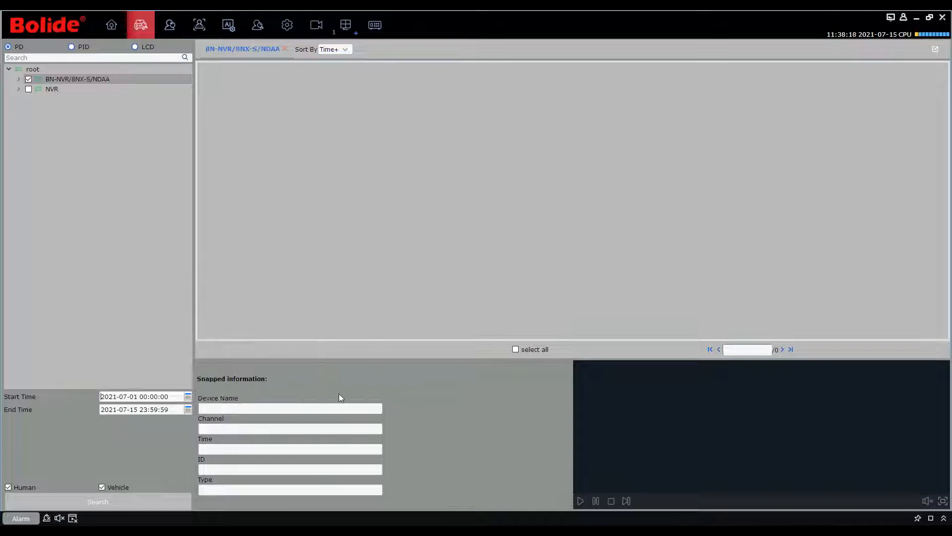
pyautogui.click(138, 504)
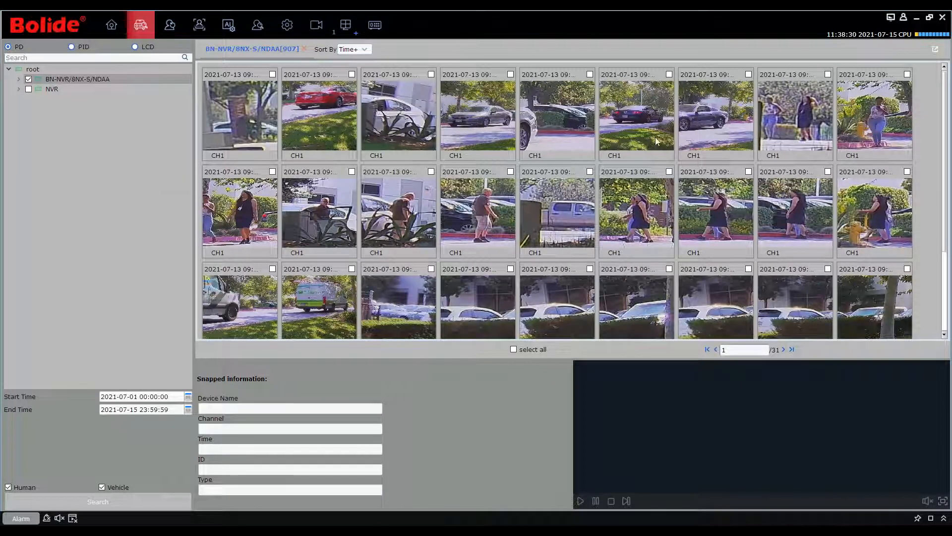
pyautogui.click(635, 124)
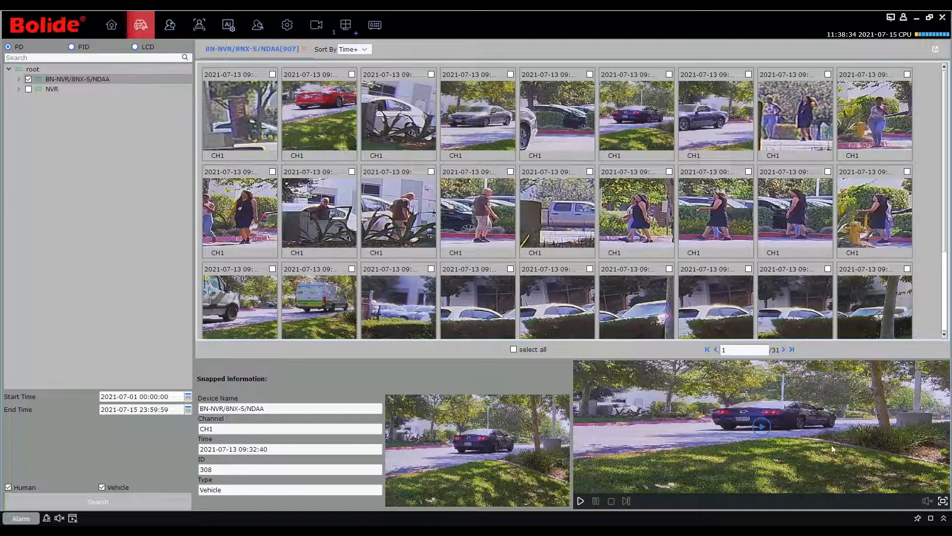
pyautogui.click(943, 502)
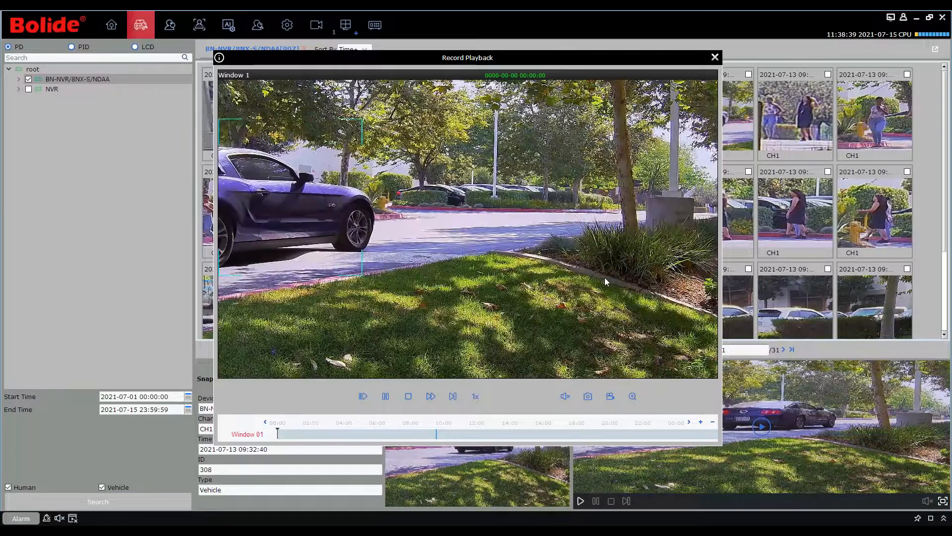
pyautogui.click(389, 397)
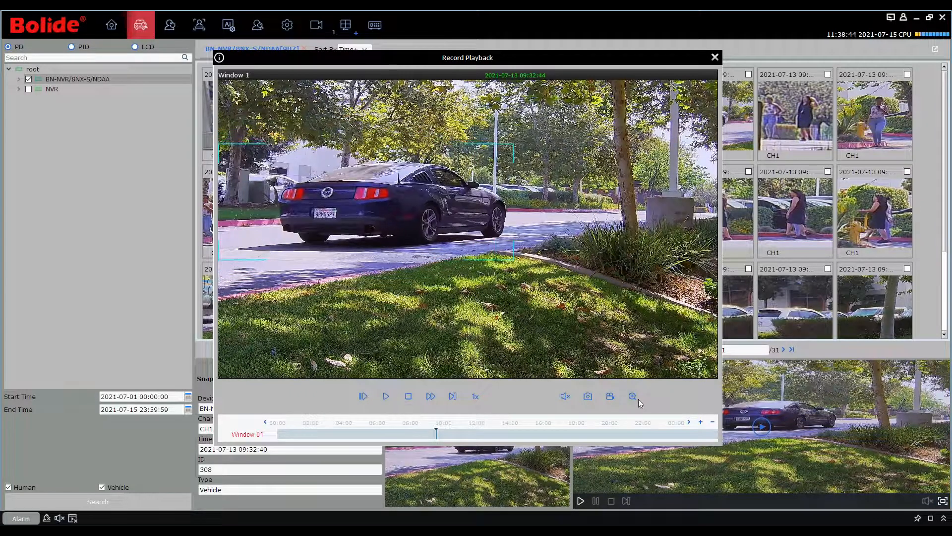
pyautogui.click(388, 213)
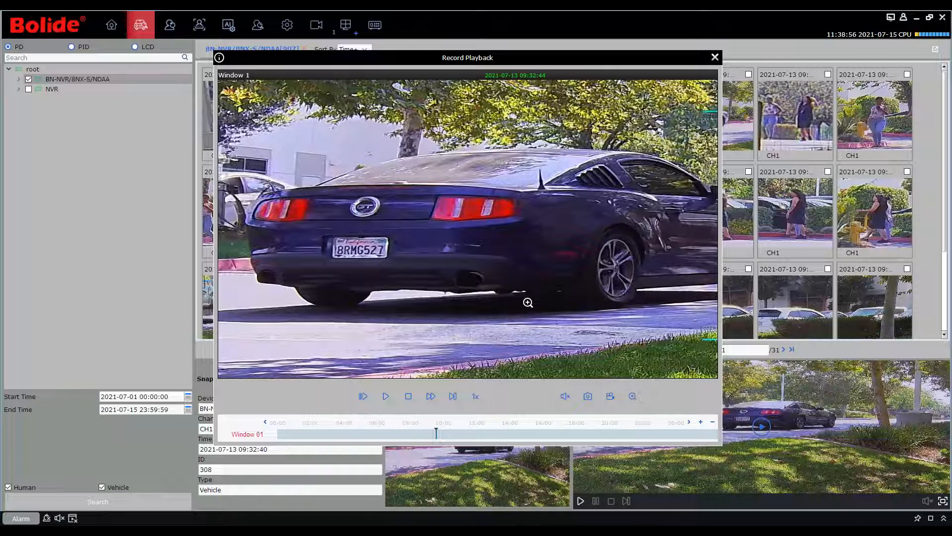
pyautogui.click(715, 57)
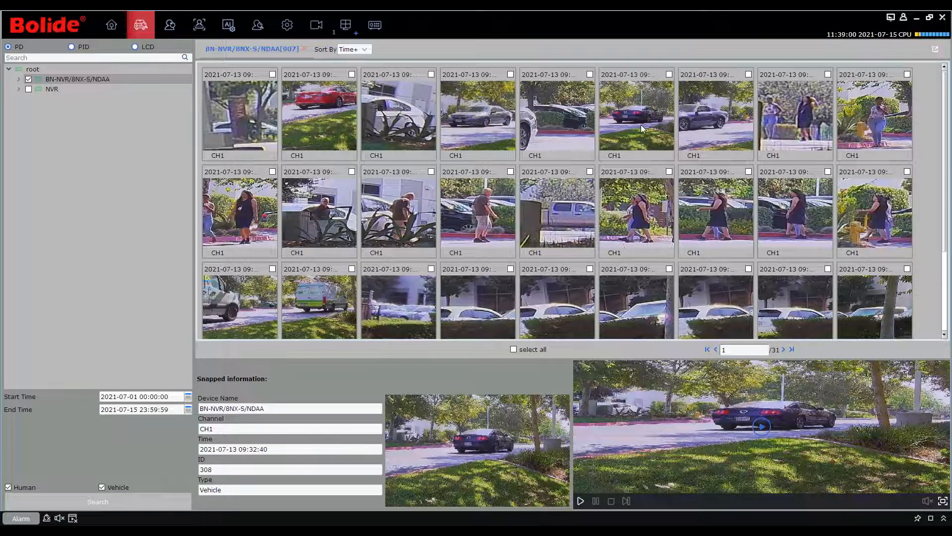
# - Preview the 09:30:22 car capture, then play the 09:45:31 van capture enlarged, paused and zoomed on its rear, and close the playback
pyautogui.click(471, 111)
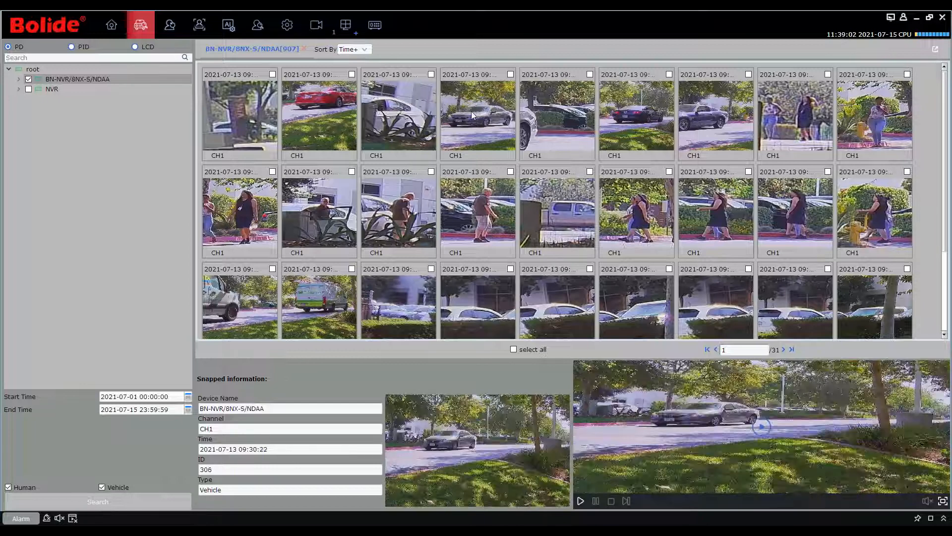
pyautogui.click(311, 290)
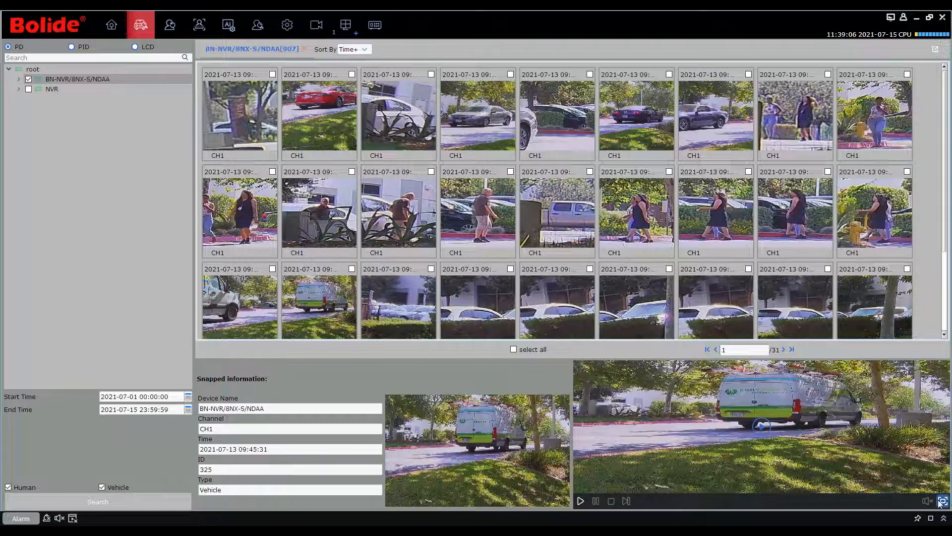
pyautogui.click(762, 427)
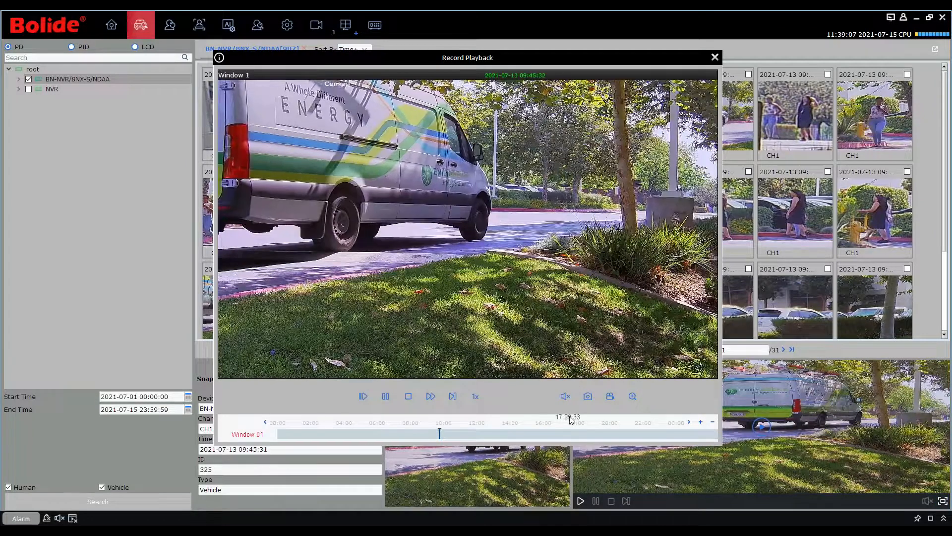
pyautogui.click(386, 395)
pyautogui.click(633, 396)
pyautogui.moveTo(265, 142); pyautogui.dragTo(455, 316)
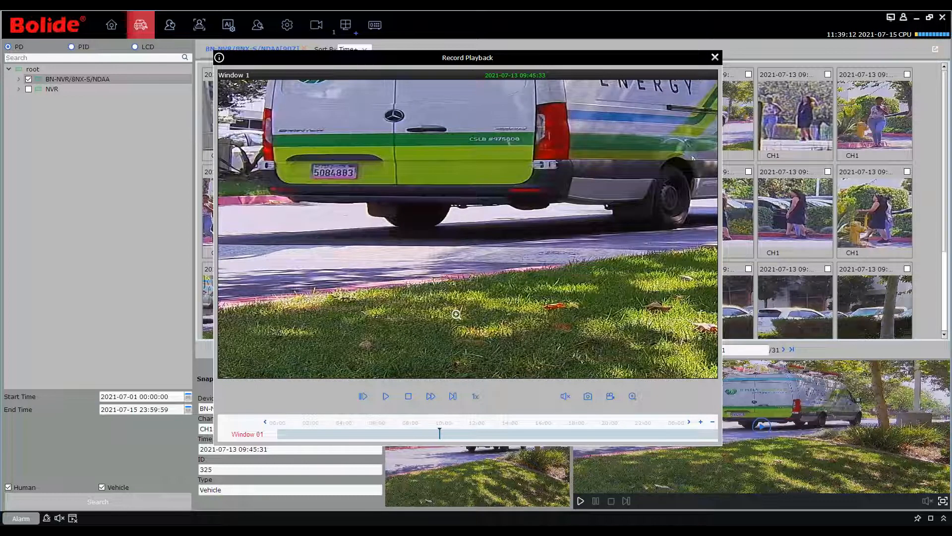
pyautogui.rightClick(603, 172)
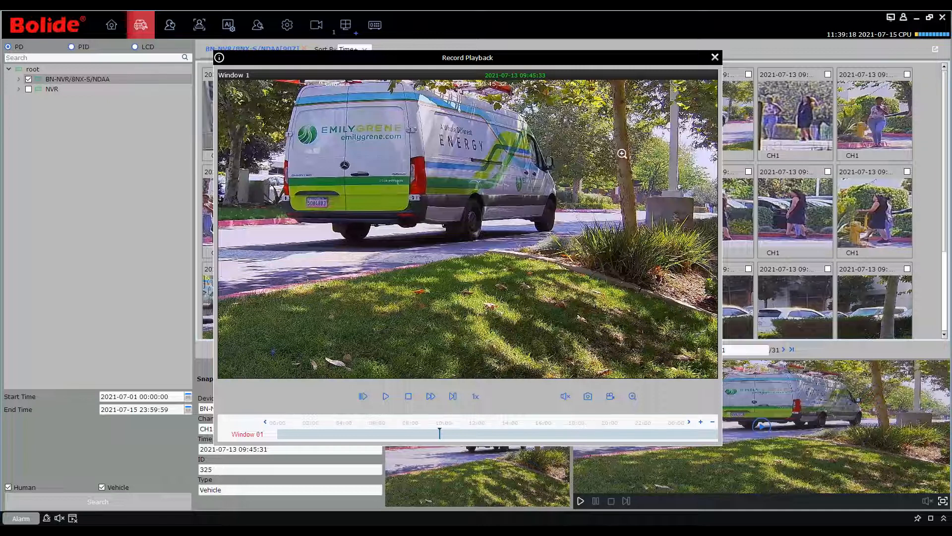
pyautogui.click(715, 58)
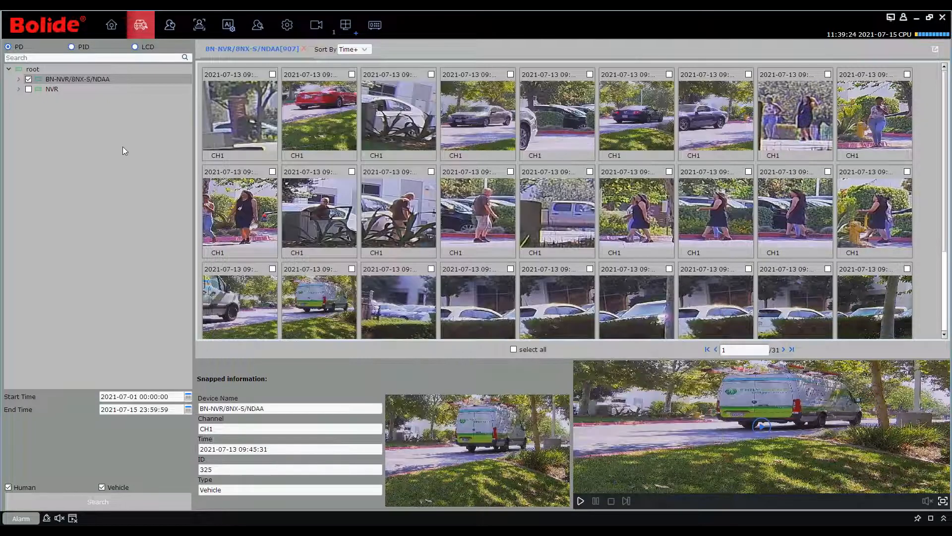
pyautogui.click(70, 47)
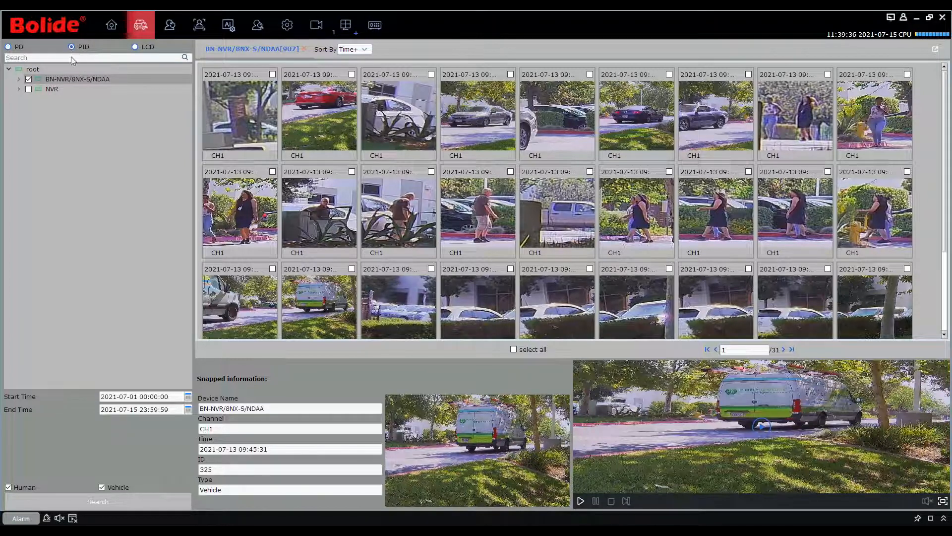
pyautogui.click(188, 396)
pyautogui.click(341, 395)
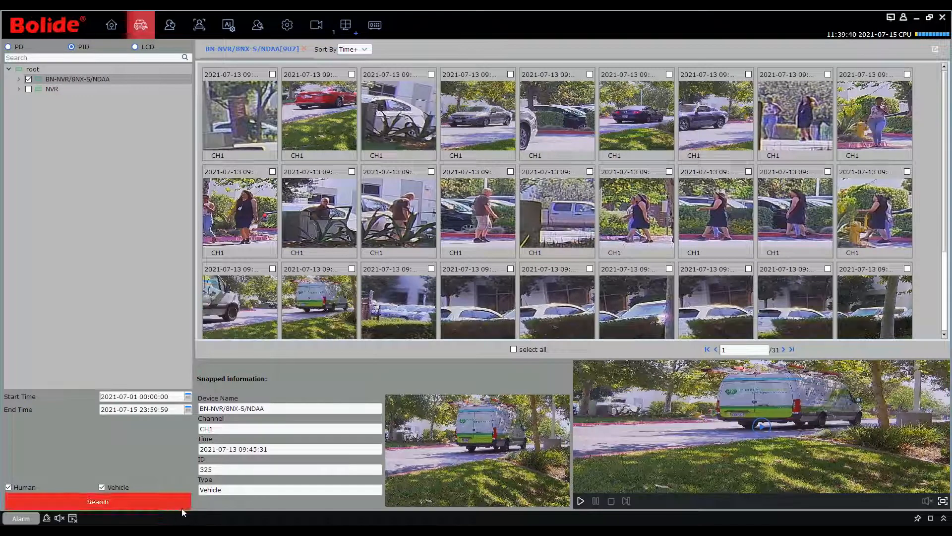
pyautogui.click(154, 502)
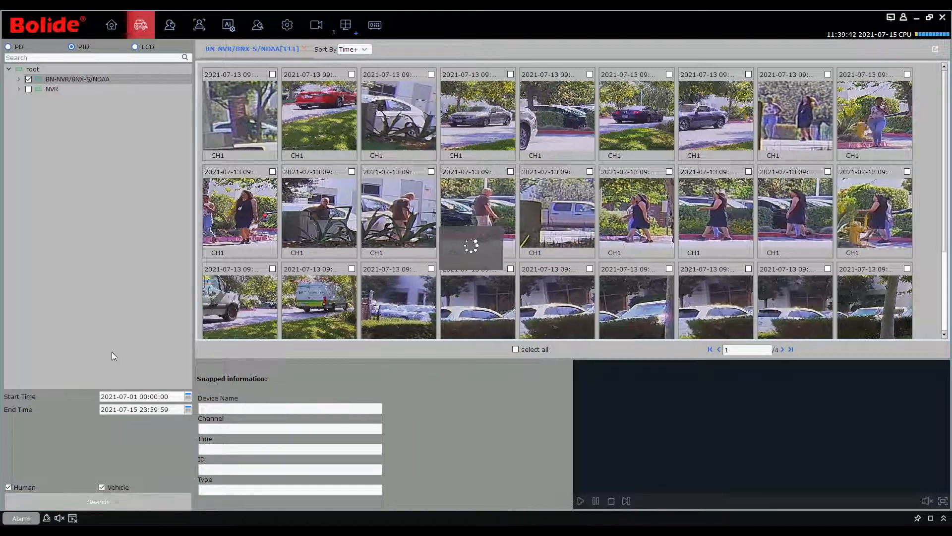
# - Run a PD search for humans only, followed by a PD search for vehicles only
pyautogui.click(8, 48)
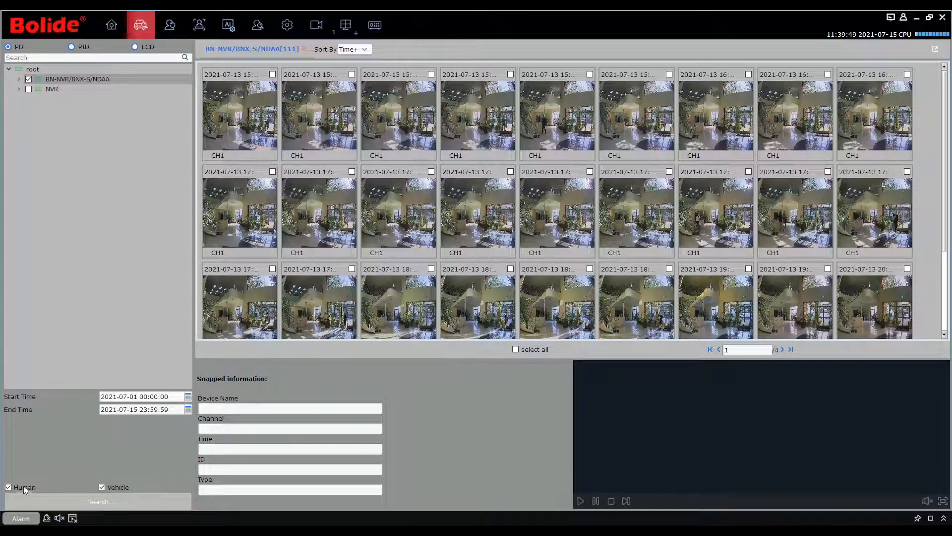
pyautogui.click(106, 502)
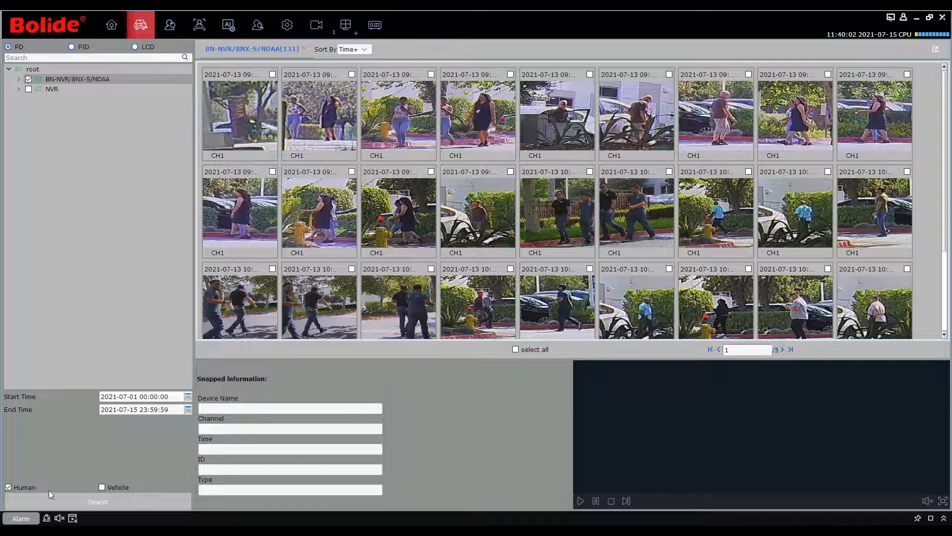
pyautogui.click(8, 487)
pyautogui.click(102, 487)
pyautogui.click(105, 505)
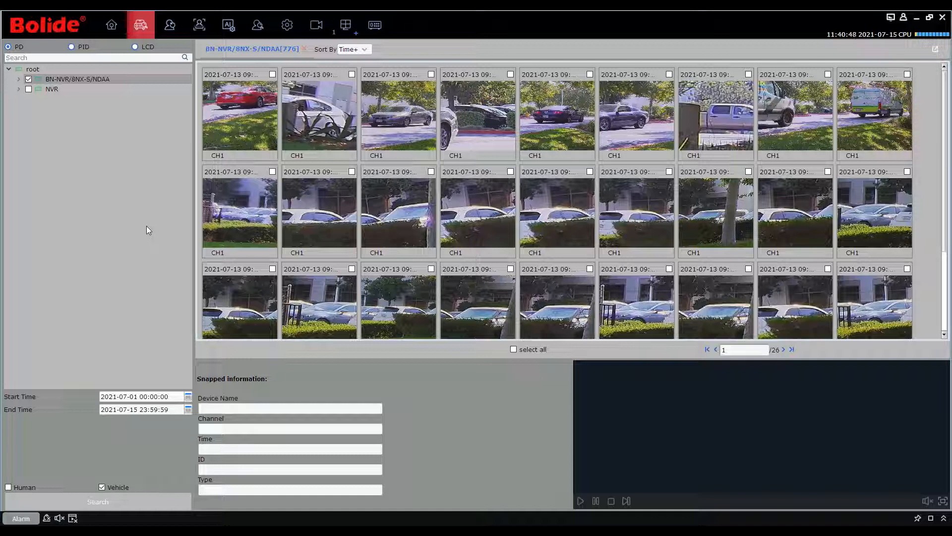
# - Switch the detection type to LCD and search for vehicles only
pyautogui.click(75, 47)
pyautogui.click(135, 48)
pyautogui.click(161, 501)
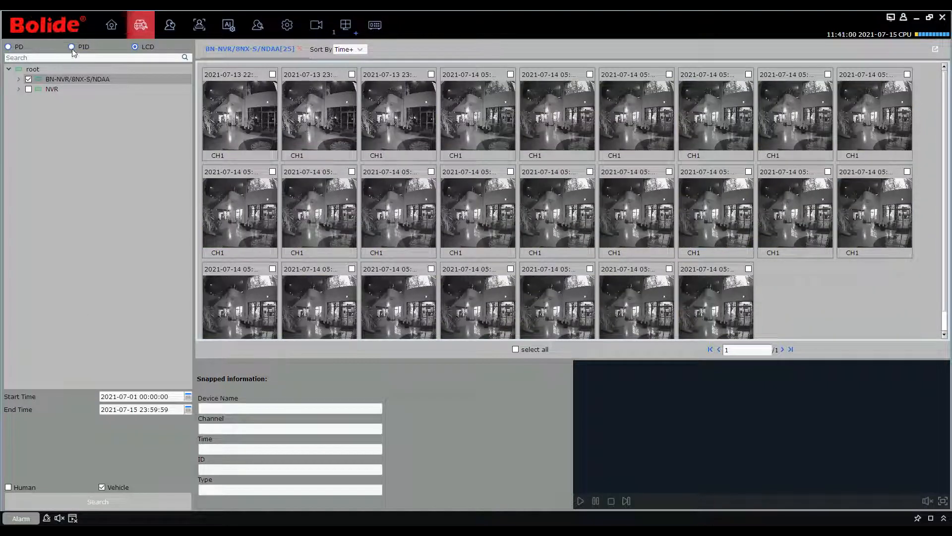
pyautogui.click(8, 487)
pyautogui.click(81, 503)
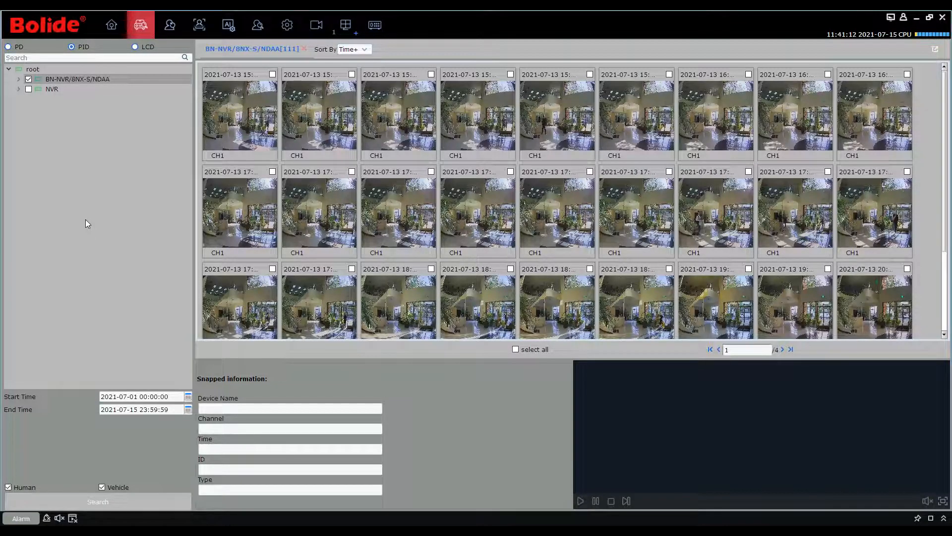
pyautogui.click(252, 99)
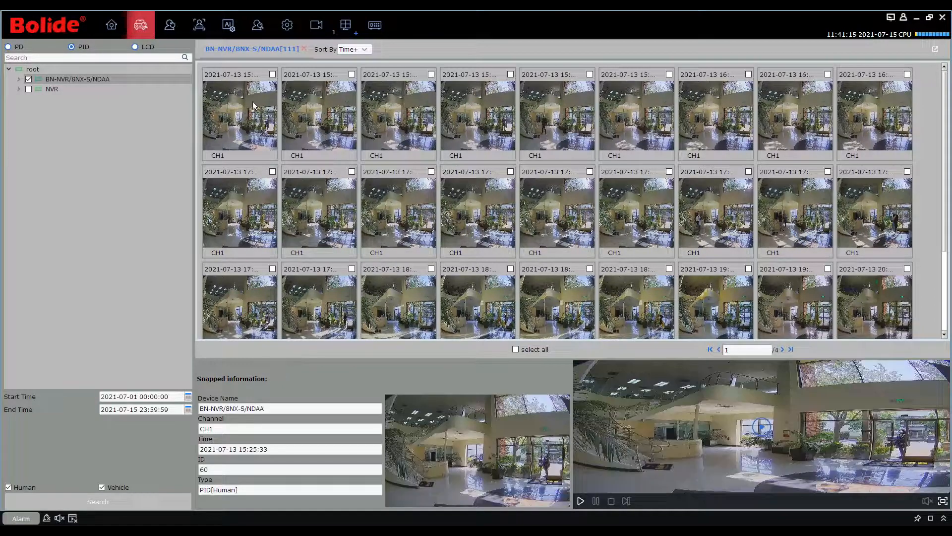
pyautogui.click(763, 429)
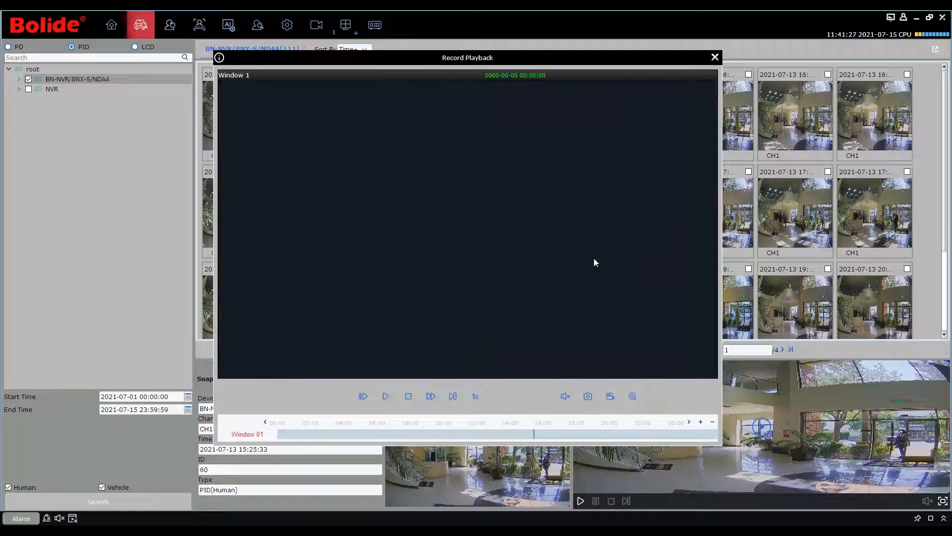
pyautogui.click(714, 57)
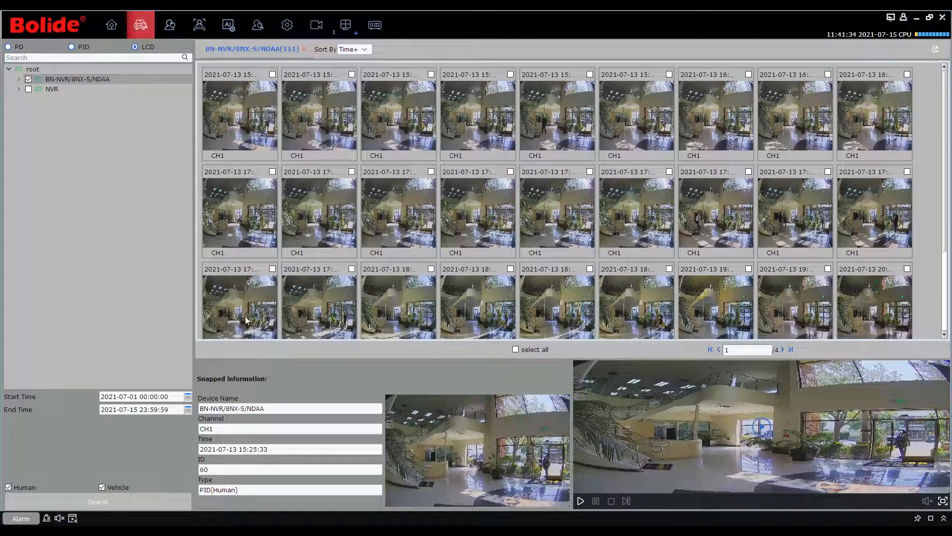
pyautogui.click(134, 498)
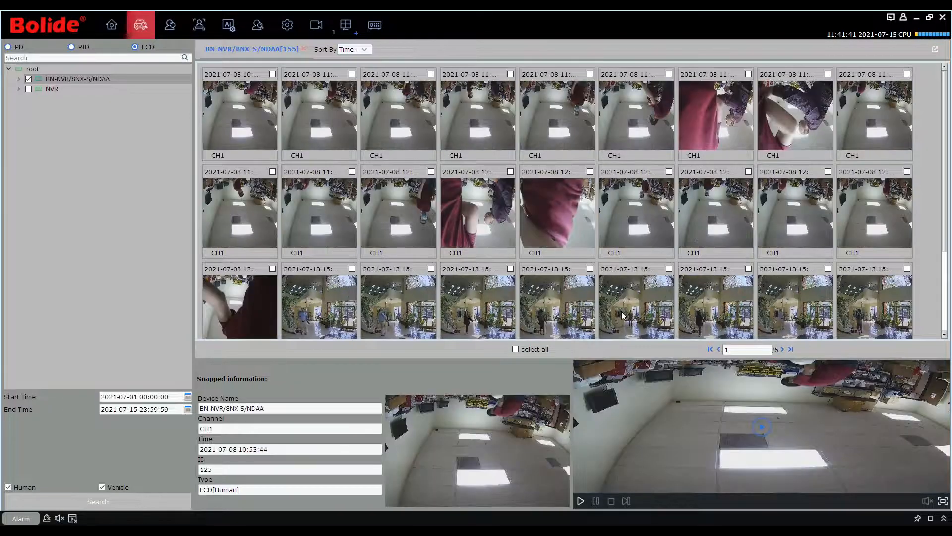
pyautogui.click(624, 314)
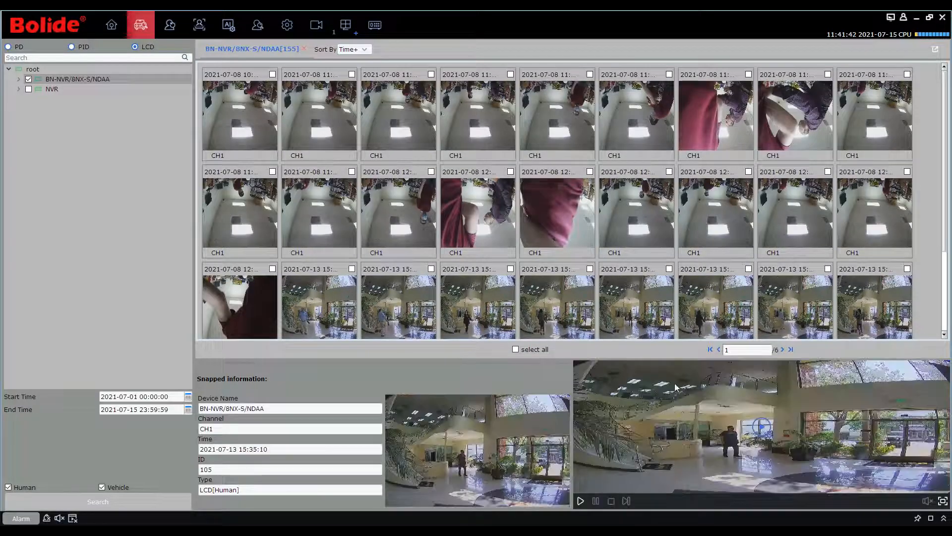
pyautogui.click(762, 428)
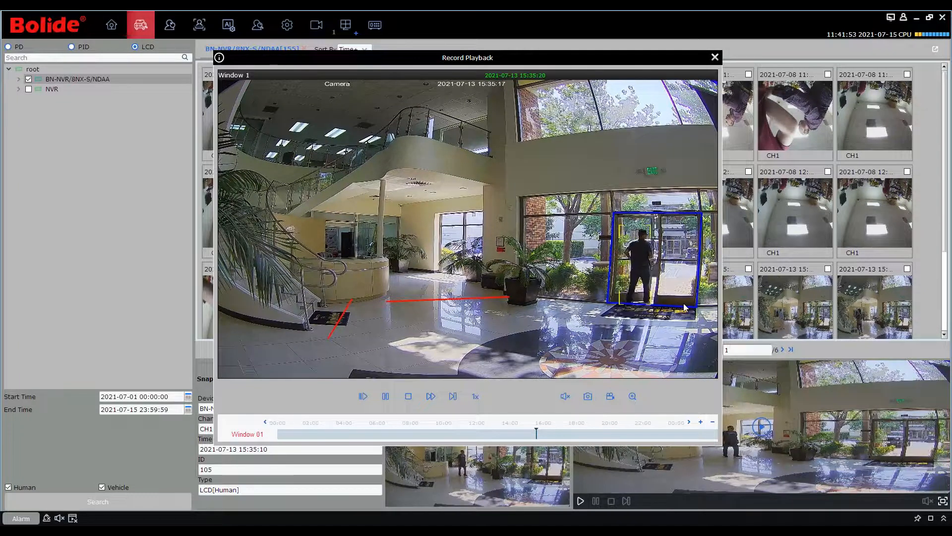
pyautogui.click(714, 59)
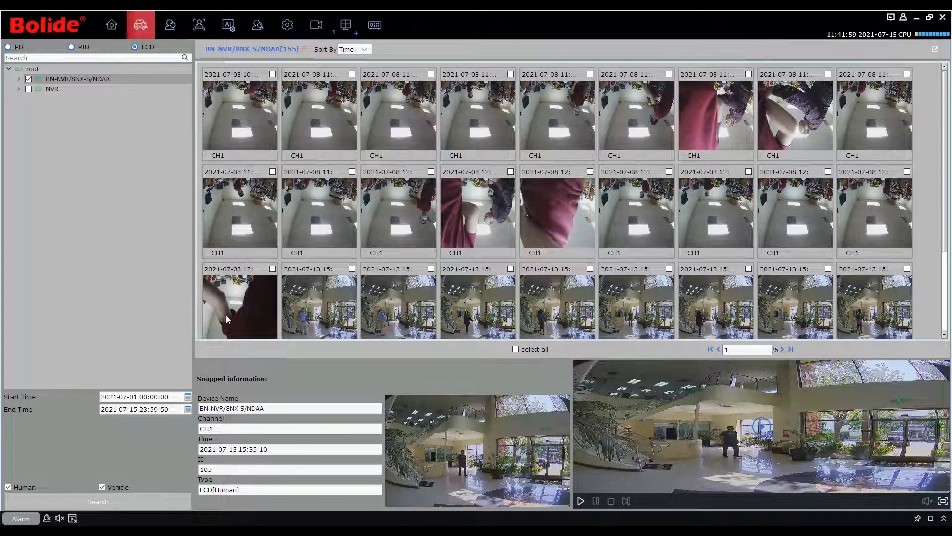
# - Open Device Management from the home page and bring up the remote settings of BN-NVR/8NX-S/NDAA
pyautogui.click(121, 31)
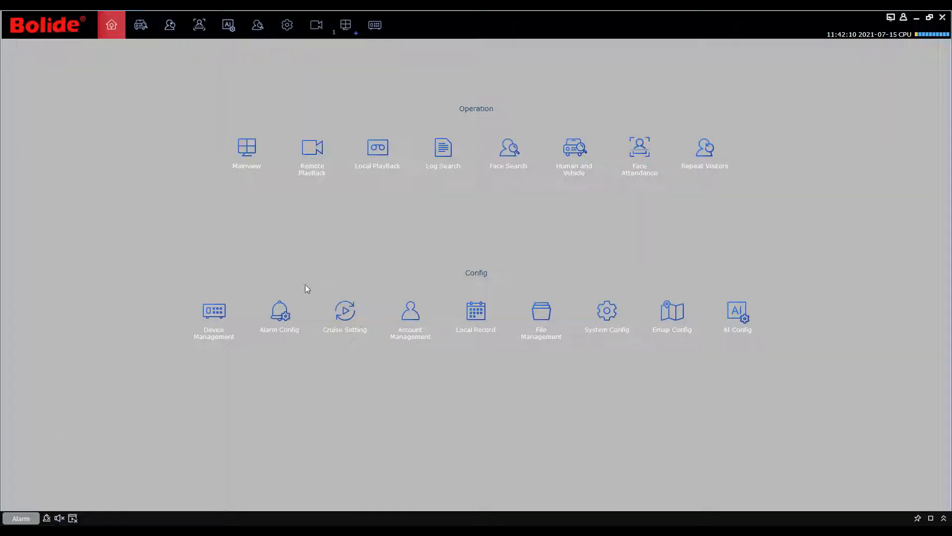
pyautogui.click(217, 339)
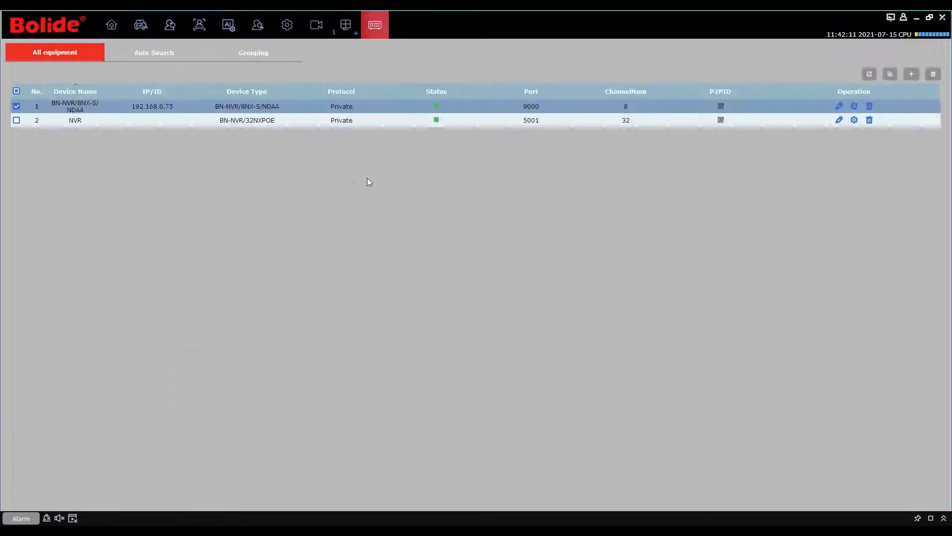
pyautogui.click(104, 30)
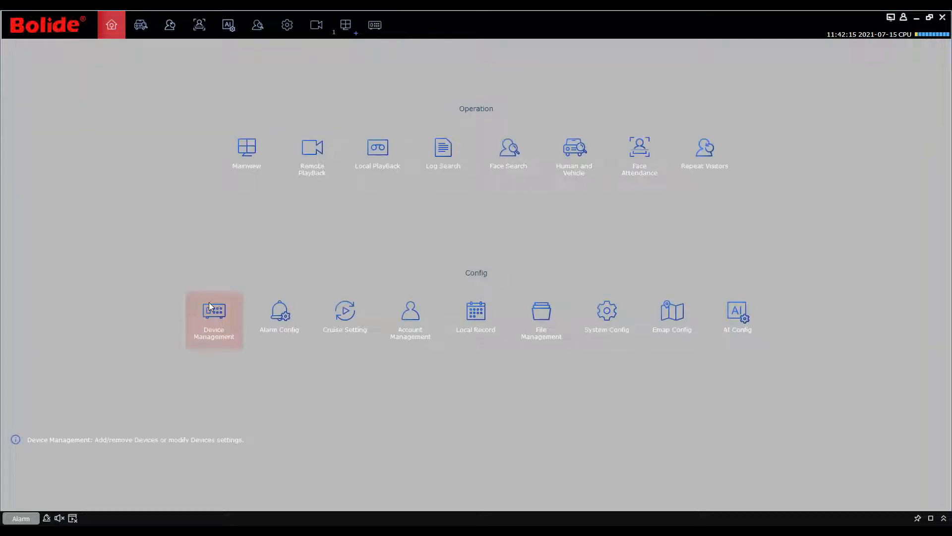
pyautogui.click(209, 306)
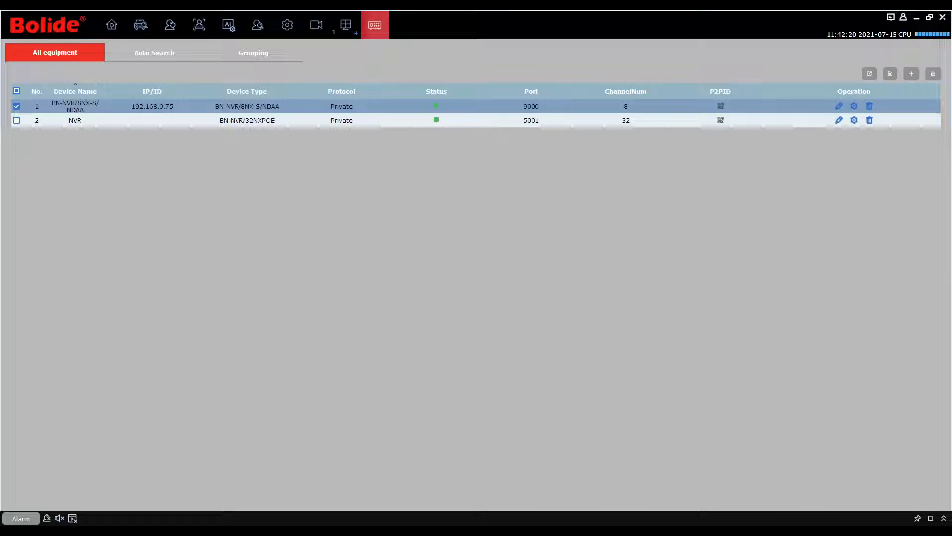
pyautogui.click(854, 120)
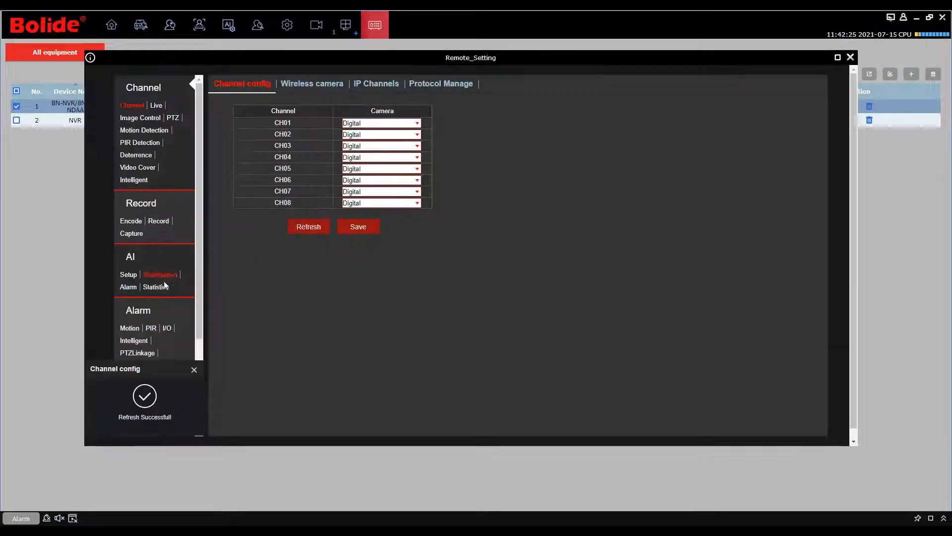
# - In the AI statistics, generate the daily space heat map and time heat map of IP CH01 for 2021-07-15
pyautogui.click(154, 287)
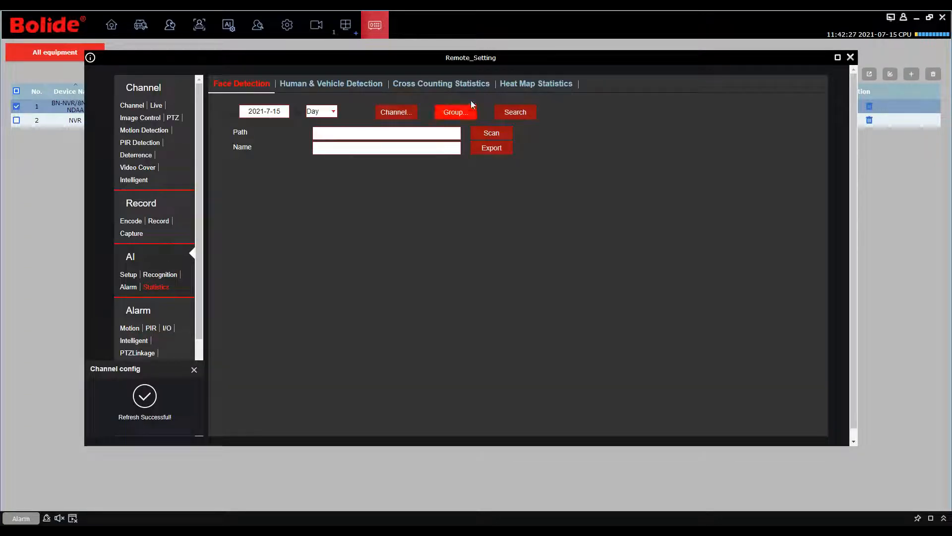
pyautogui.click(514, 83)
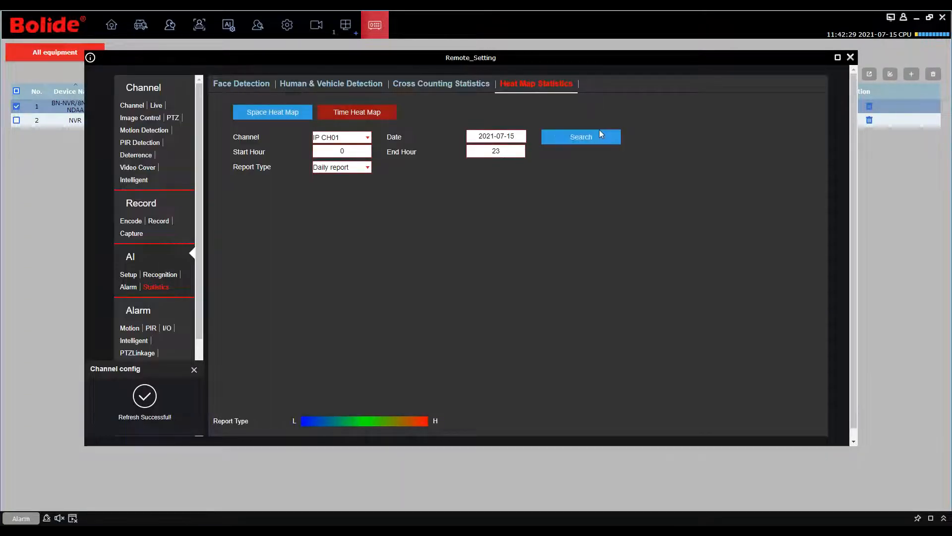
pyautogui.click(599, 130)
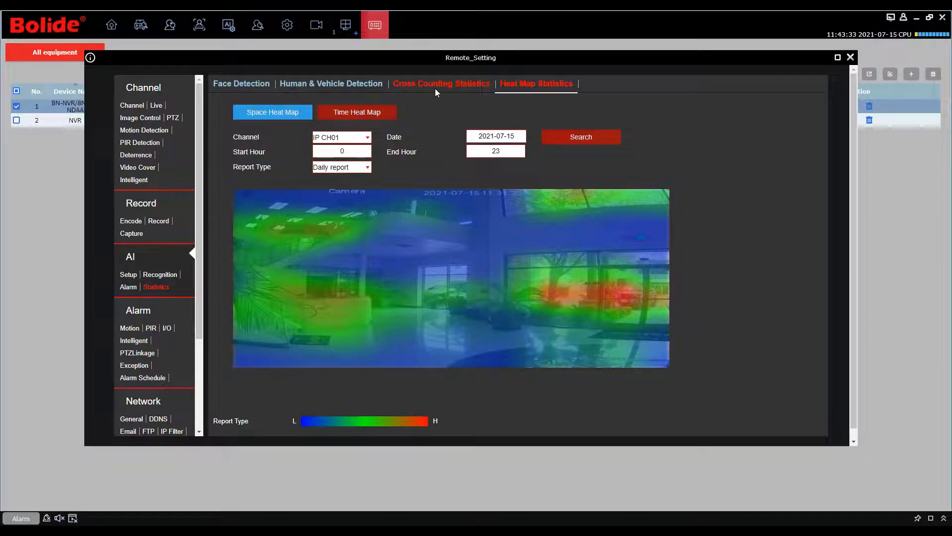
pyautogui.click(350, 115)
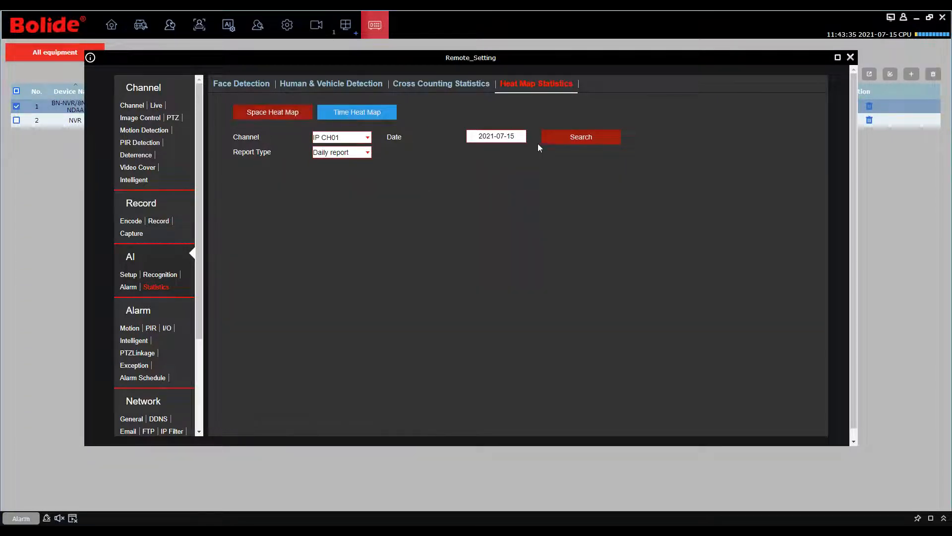
pyautogui.click(573, 142)
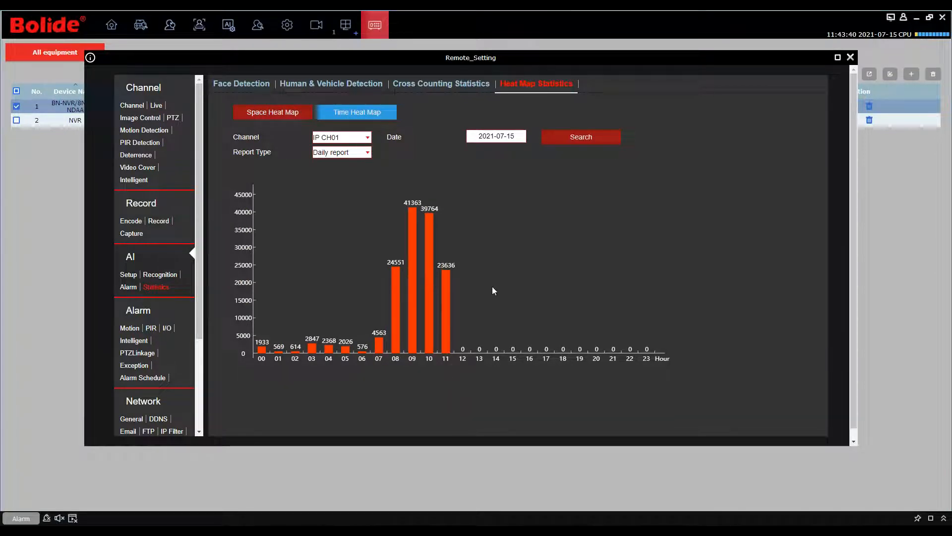
# - Check the daily cross counting statistics of IP CH01, and search the human and vehicle detection statistics by day and by month
pyautogui.click(441, 83)
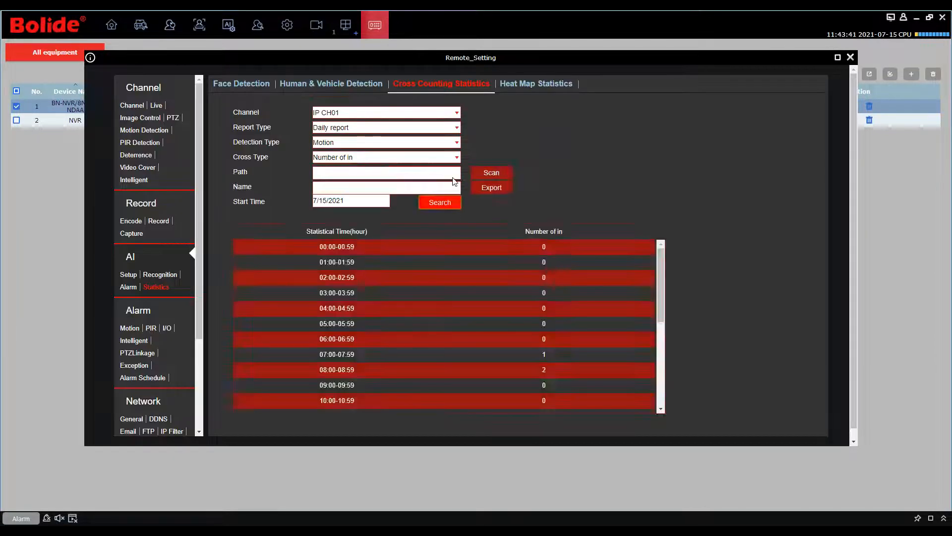
pyautogui.scroll(-1, 573, 268)
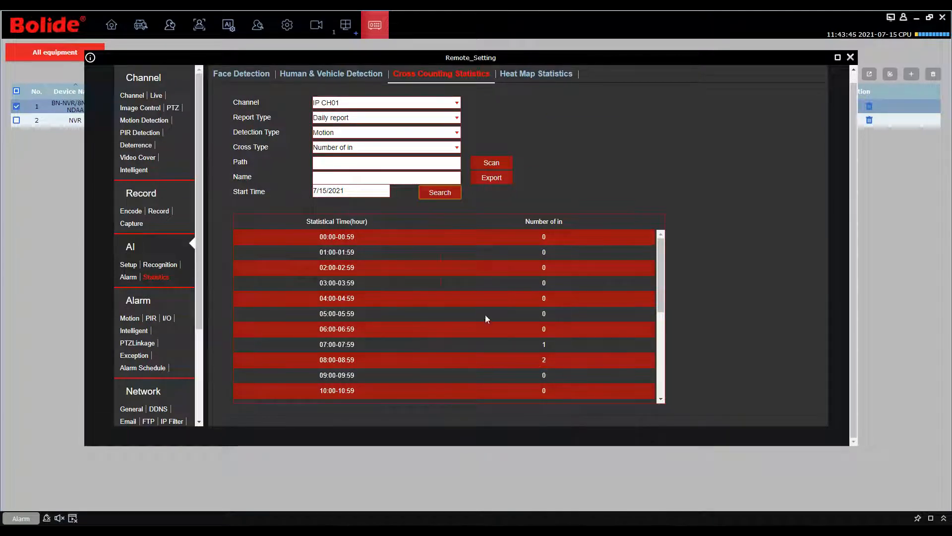
pyautogui.click(354, 74)
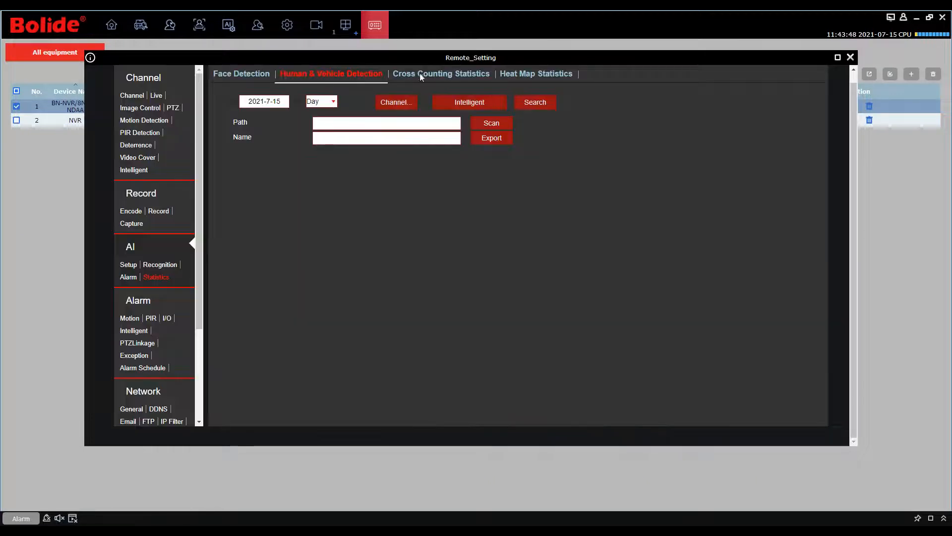
pyautogui.click(532, 102)
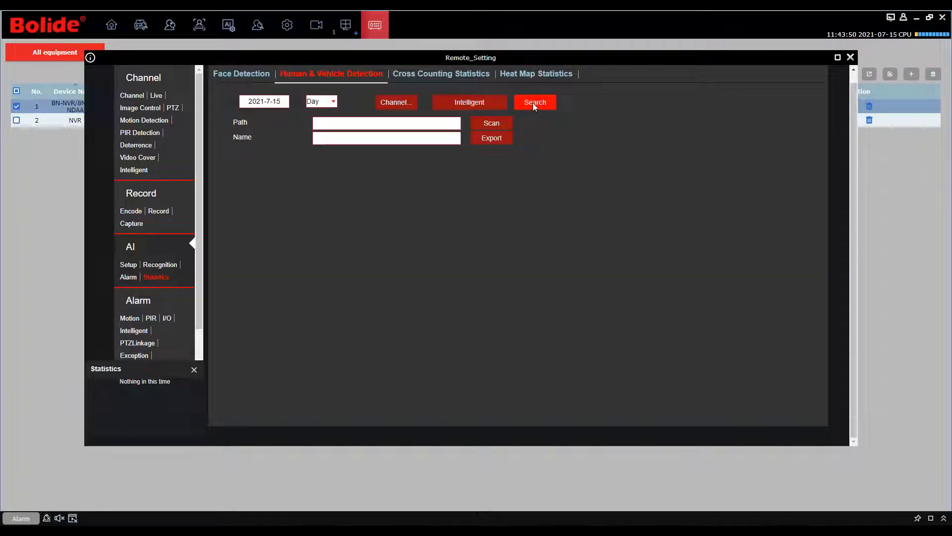
pyautogui.click(334, 101)
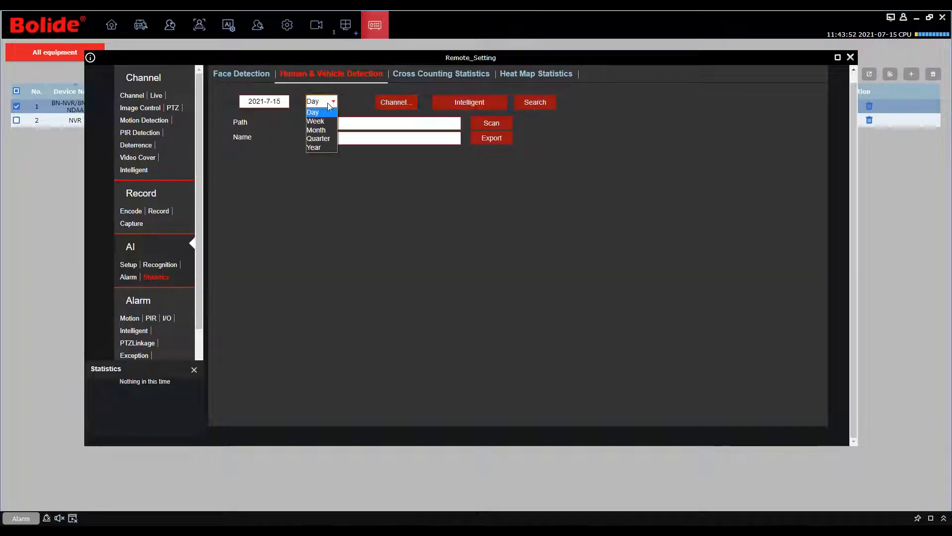
pyautogui.click(321, 130)
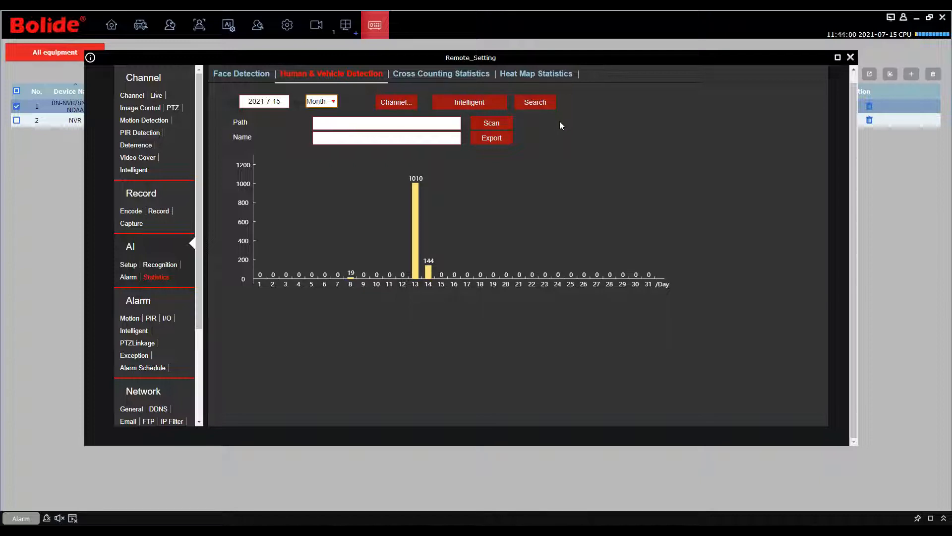
# - Chart the face detection statistics by month, and regenerate the daily space heat map of IP CH01 for 2021-07-15
pyautogui.click(267, 72)
pyautogui.click(329, 101)
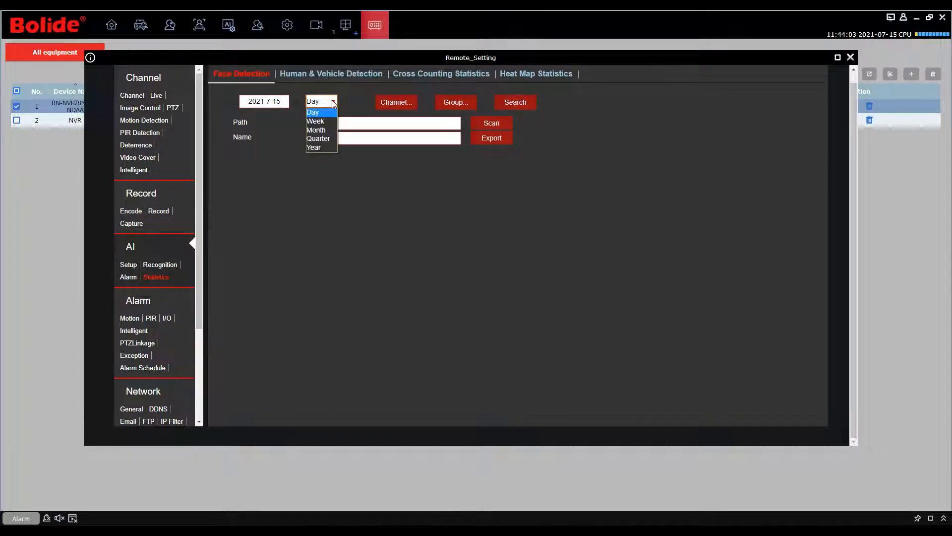
pyautogui.click(319, 118)
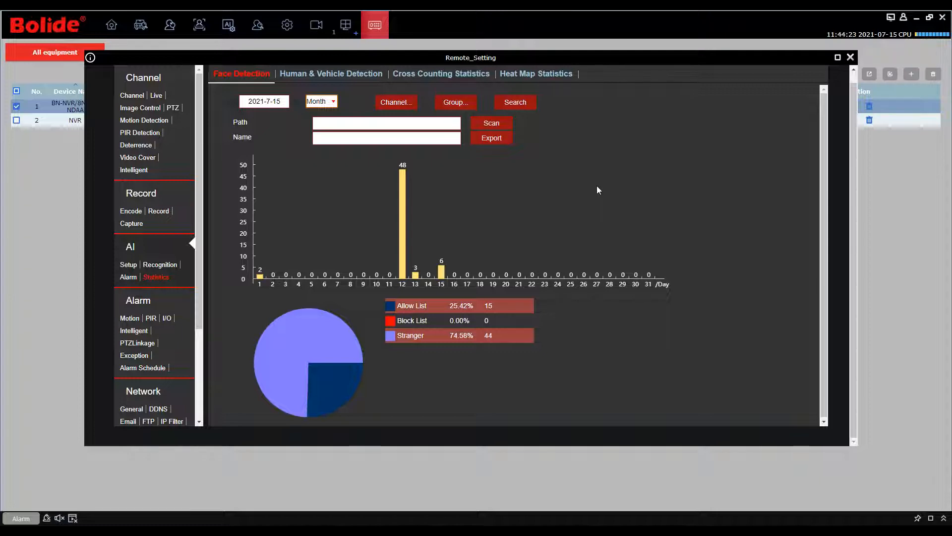
pyautogui.click(535, 75)
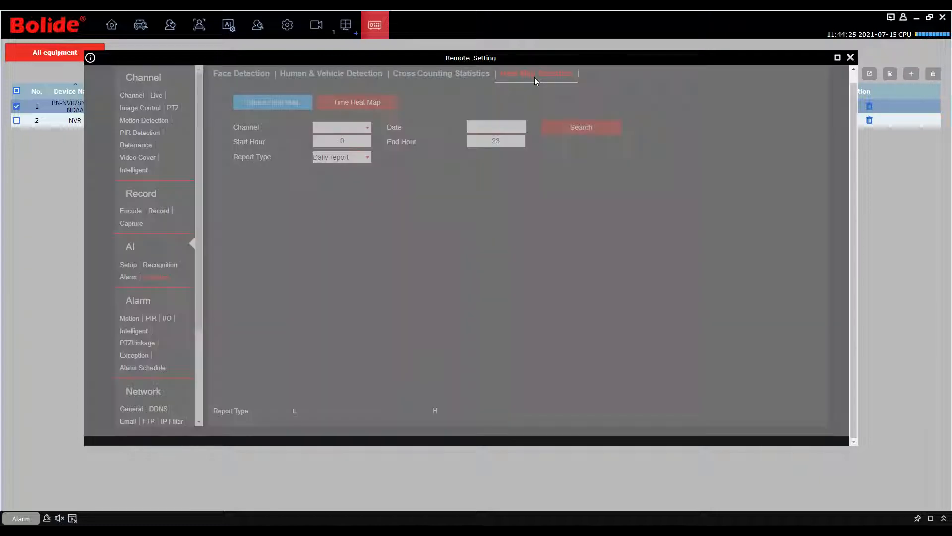
pyautogui.click(574, 129)
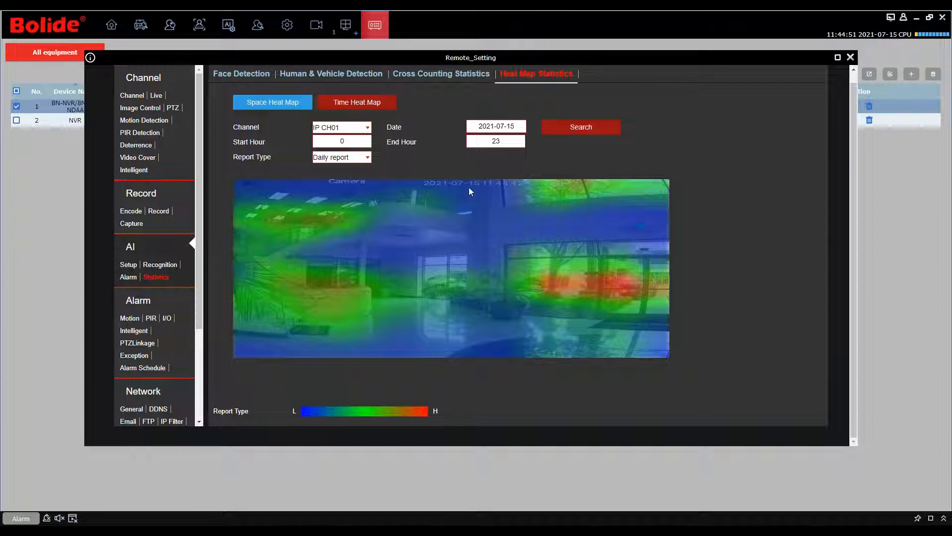
# - Check the report types offered for the space heat map and close the remote settings
pyautogui.click(369, 159)
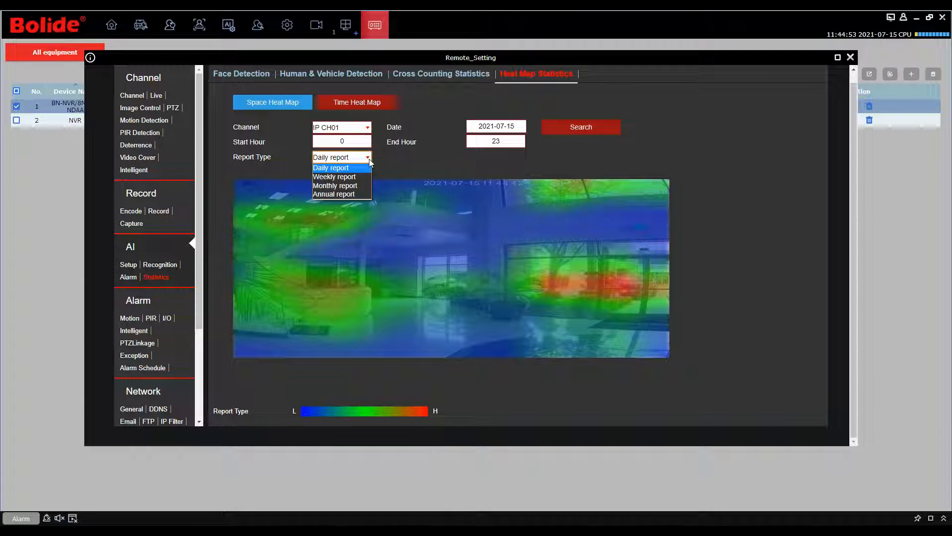
pyautogui.click(418, 153)
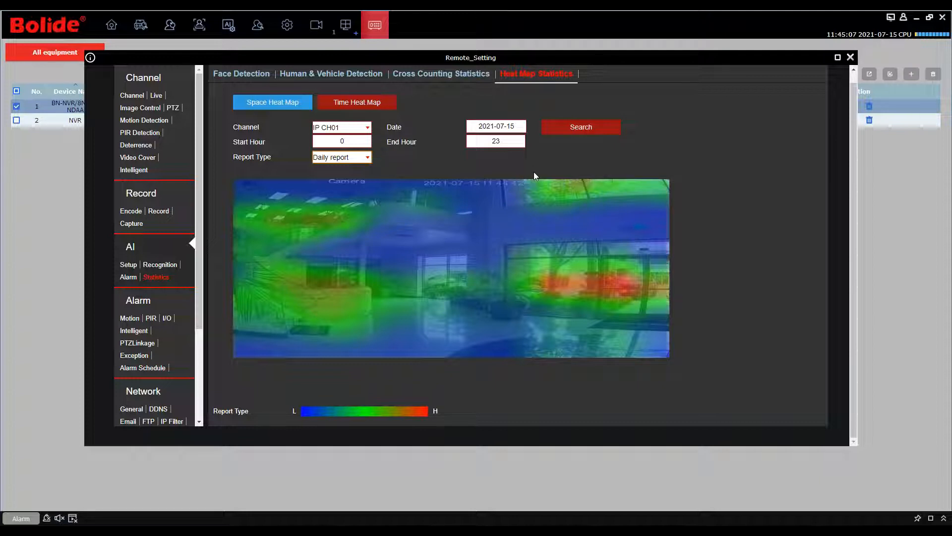
pyautogui.click(851, 58)
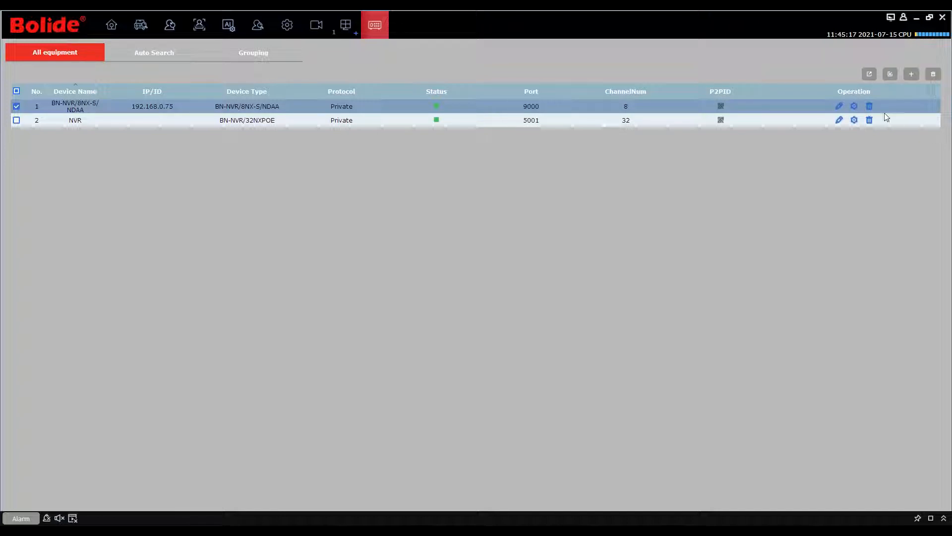
# - Reopen the remote settings of BN-NVR/8NX-S/NDAA and go to the face recognition page of the AI alarm settings
pyautogui.click(853, 107)
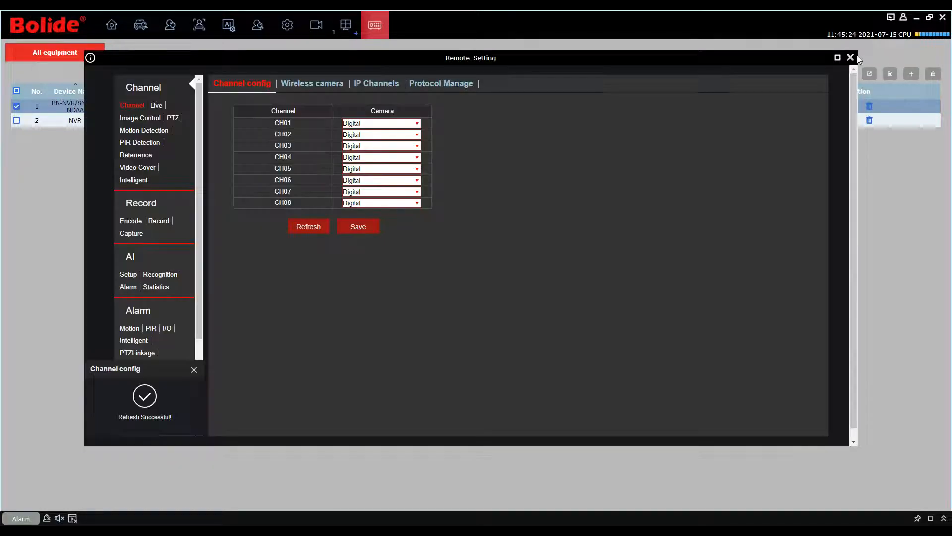
pyautogui.click(850, 57)
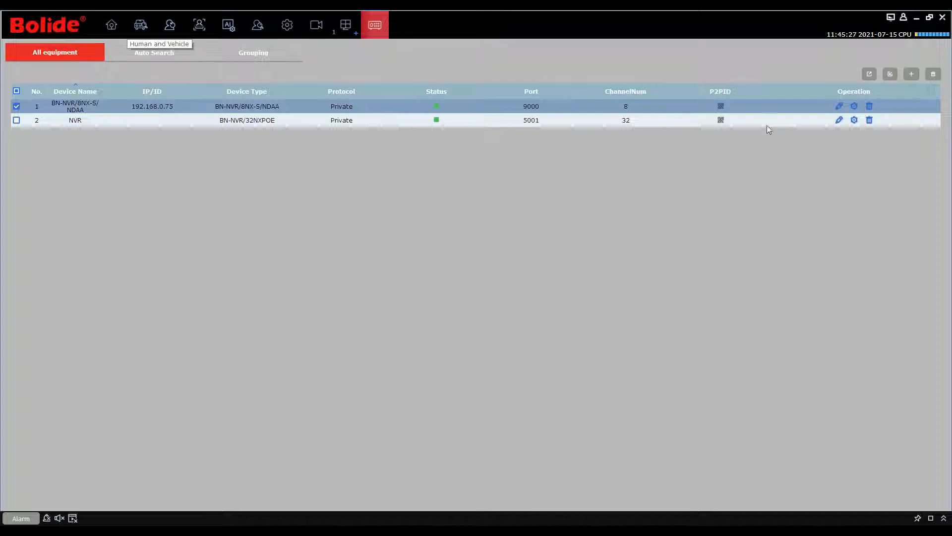
pyautogui.click(842, 107)
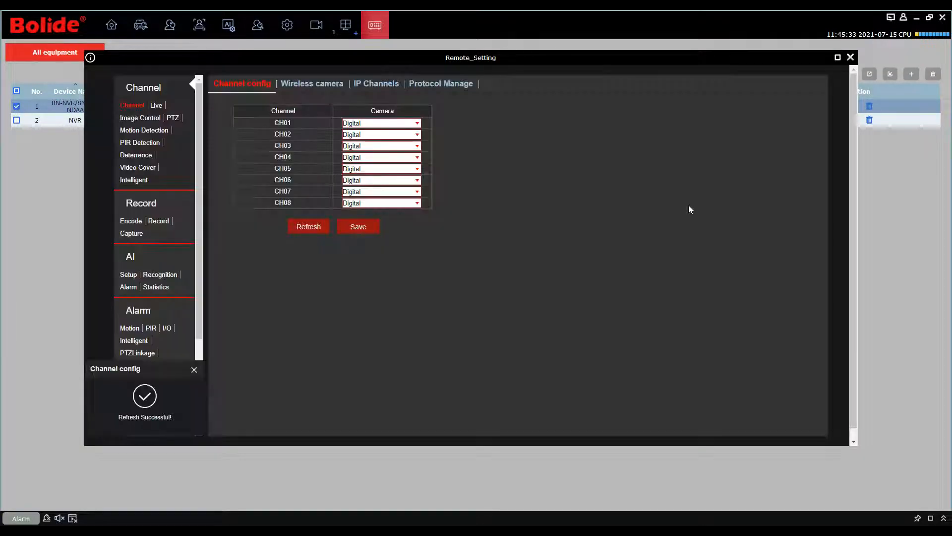
pyautogui.click(194, 370)
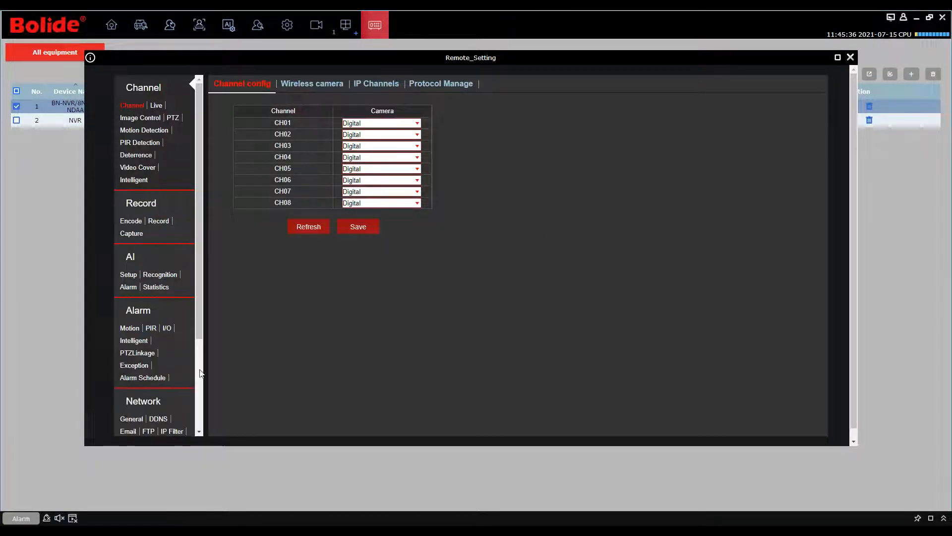
pyautogui.click(128, 286)
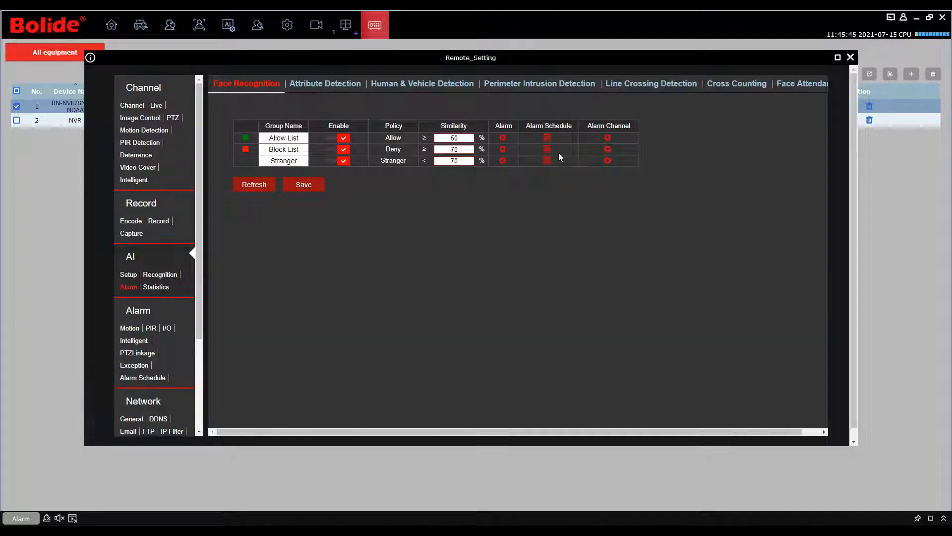
# - Examine the Block List group's alarm channels and its alarm options, including the latch time choices, and exit without saving
pyautogui.click(606, 150)
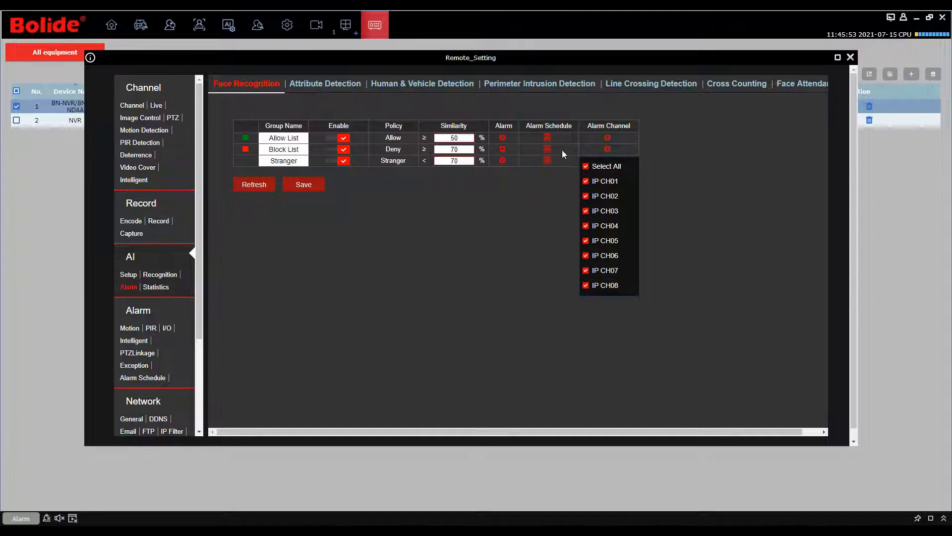
pyautogui.click(503, 149)
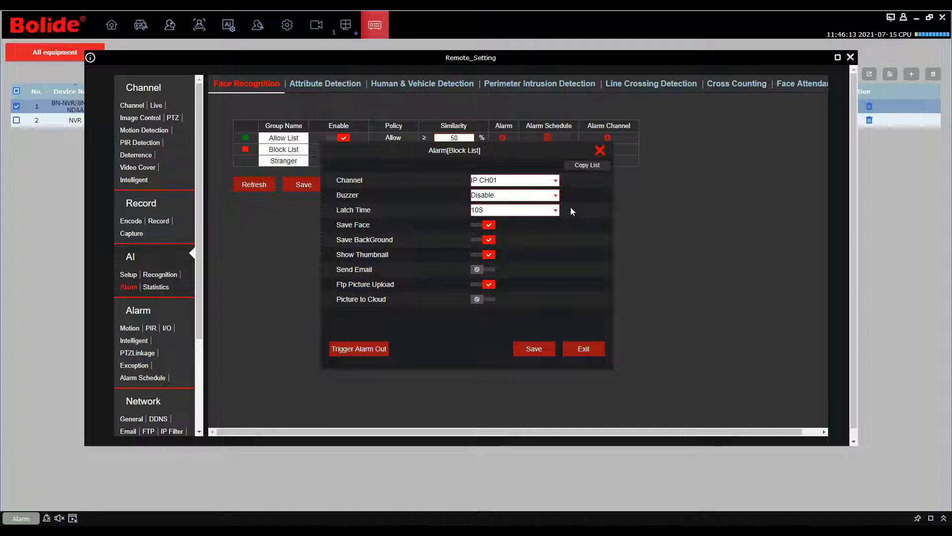
pyautogui.click(555, 210)
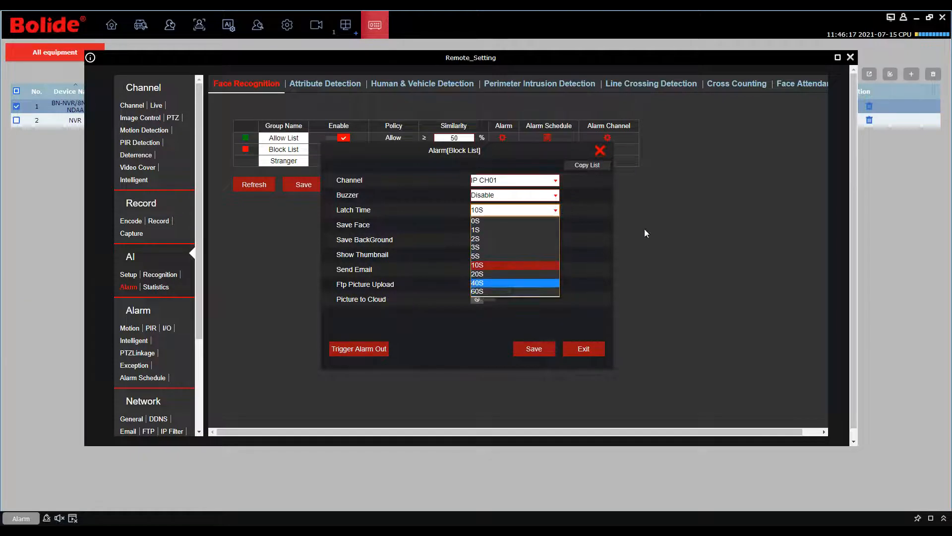
pyautogui.click(603, 231)
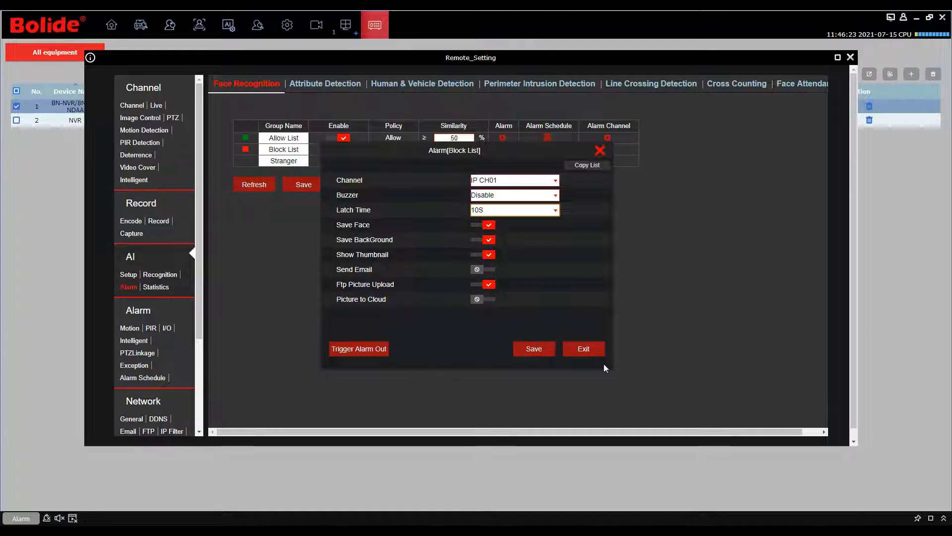
pyautogui.click(599, 352)
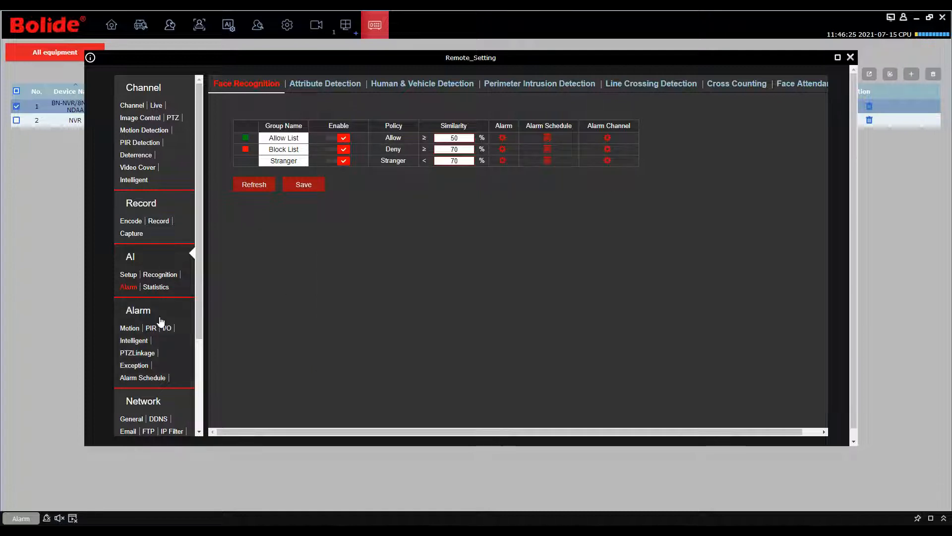
# - Switch on cloud storage for IP CH01 in the cloud settings and review the available cloud types and video types
pyautogui.scroll(-3, 143, 346)
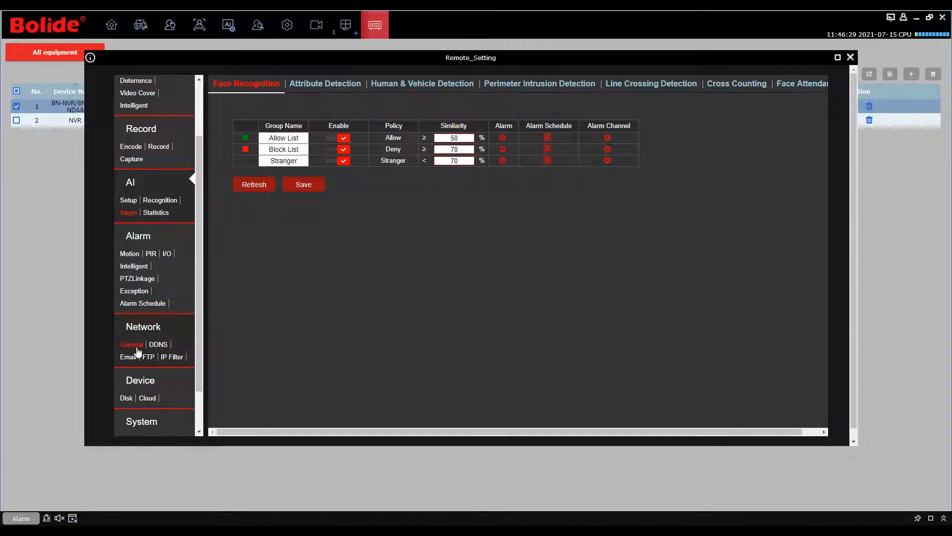
pyautogui.click(147, 398)
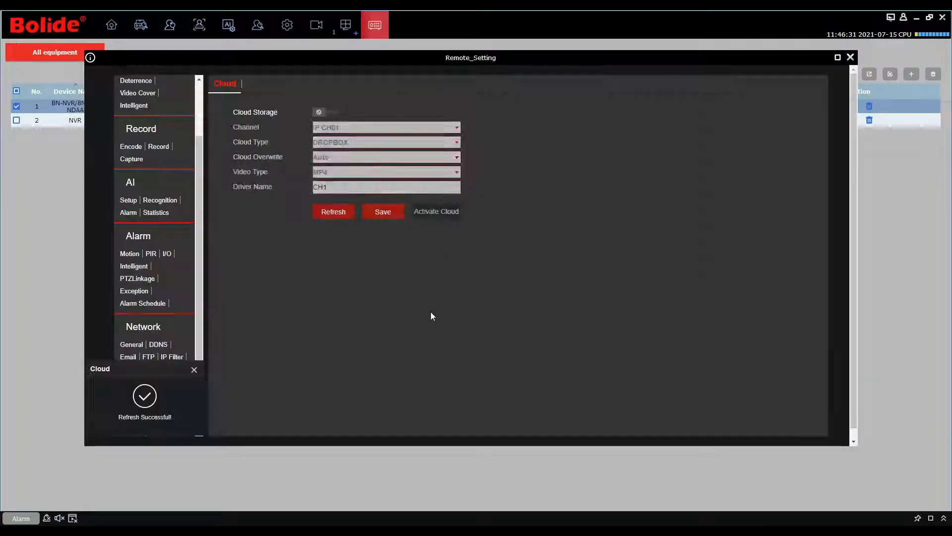
pyautogui.click(322, 112)
pyautogui.click(456, 142)
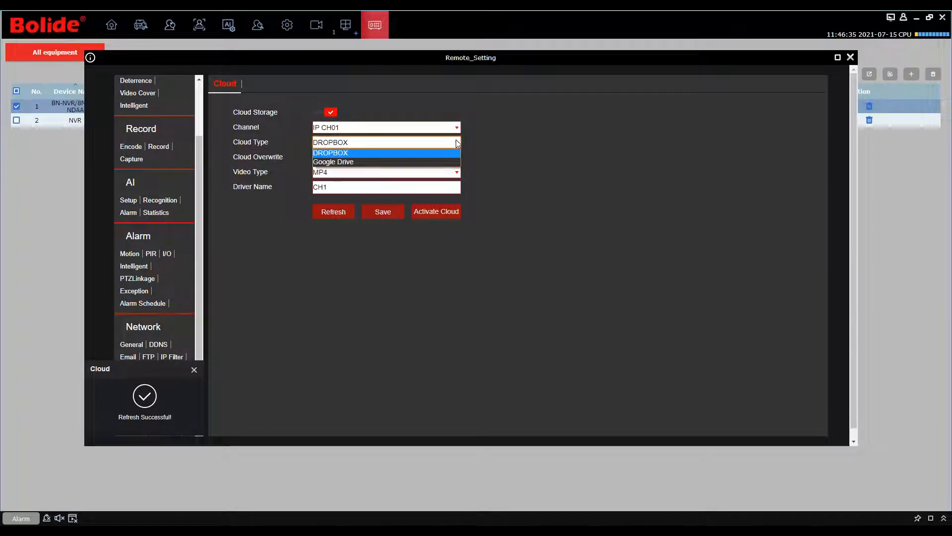
pyautogui.click(532, 138)
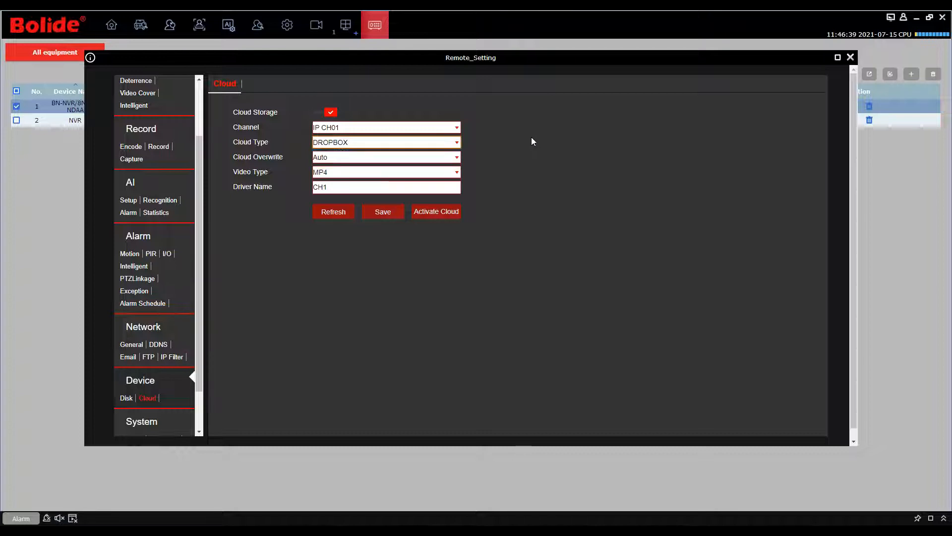
pyautogui.click(457, 145)
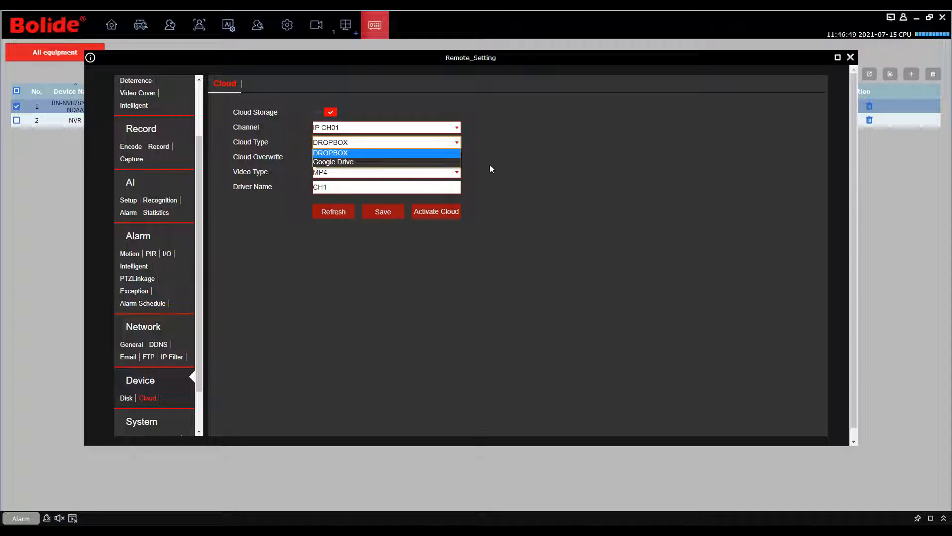
pyautogui.click(502, 171)
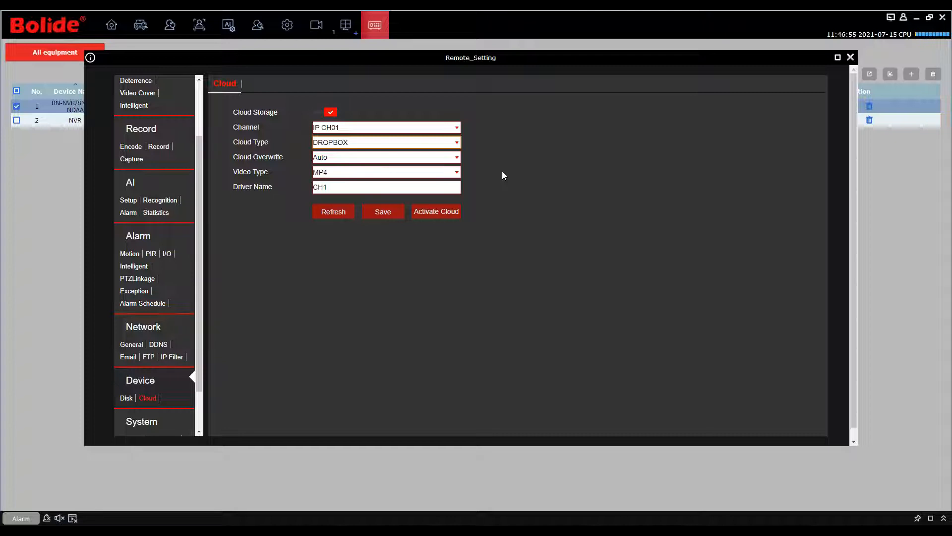
pyautogui.click(454, 173)
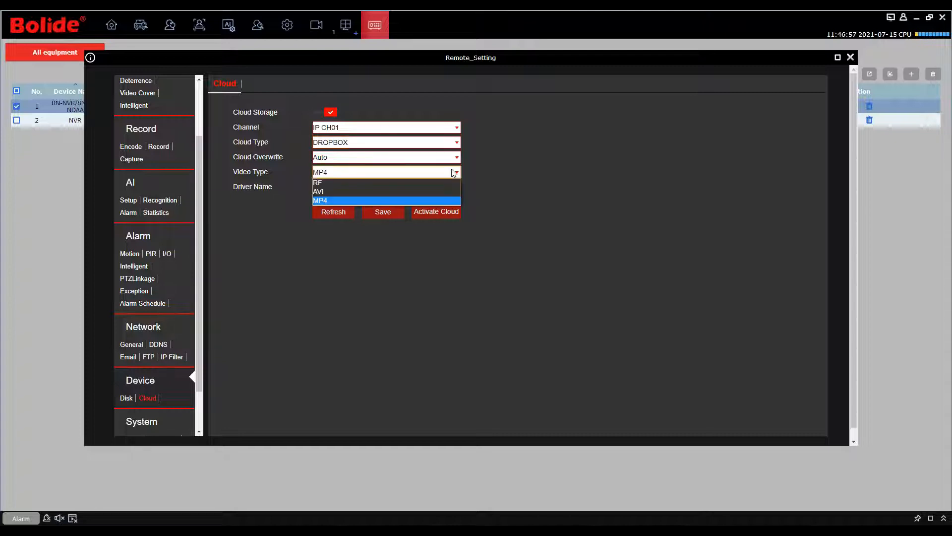
pyautogui.click(488, 178)
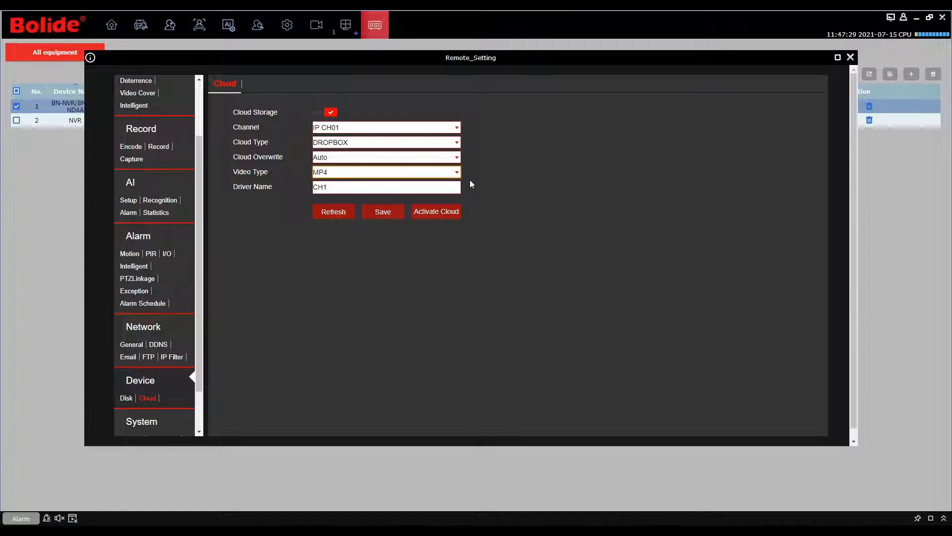
# - Review the network email configuration and the email schedule of IP CH01, and close the remote settings
pyautogui.moveTo(198, 334); pyautogui.dragTo(200, 376)
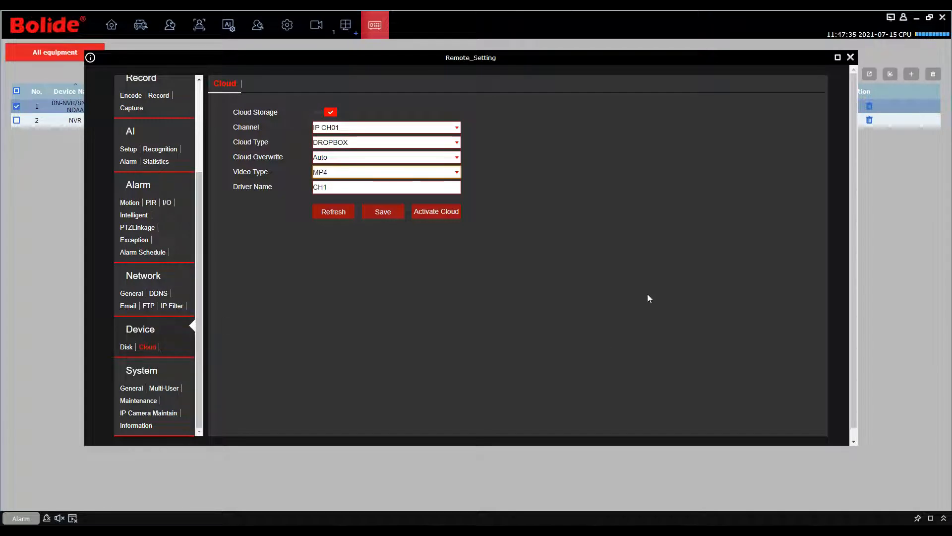
pyautogui.click(128, 307)
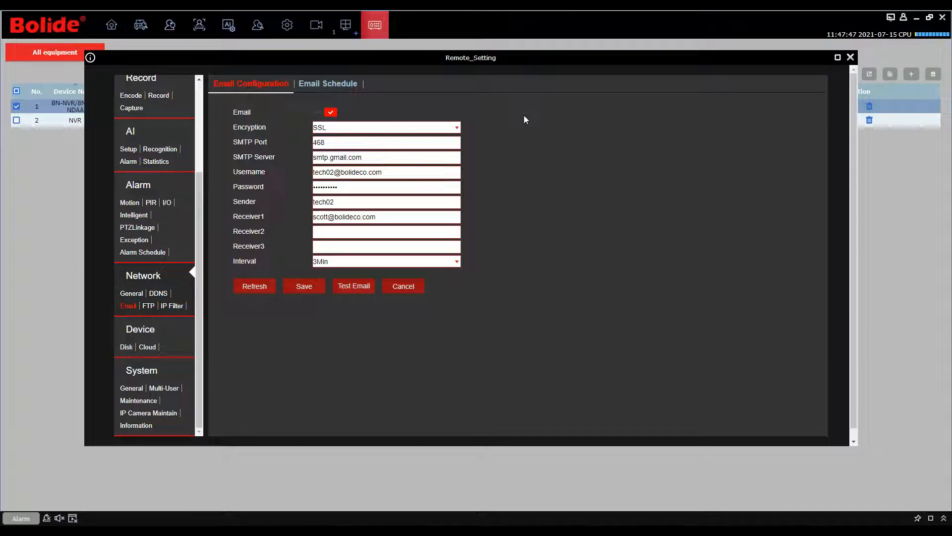
pyautogui.click(355, 82)
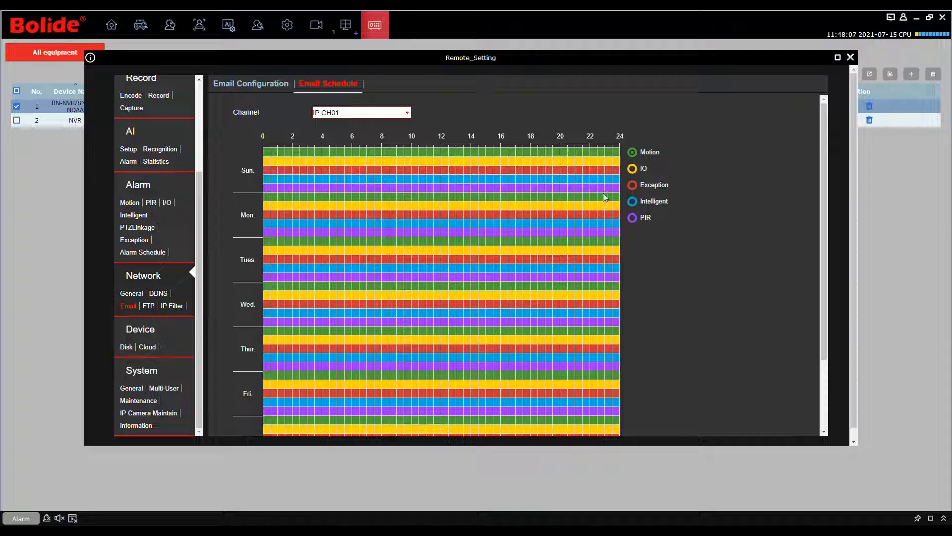
pyautogui.click(850, 57)
# - Open Emap Config from the home page and bring up the floor plan named map
pyautogui.click(122, 14)
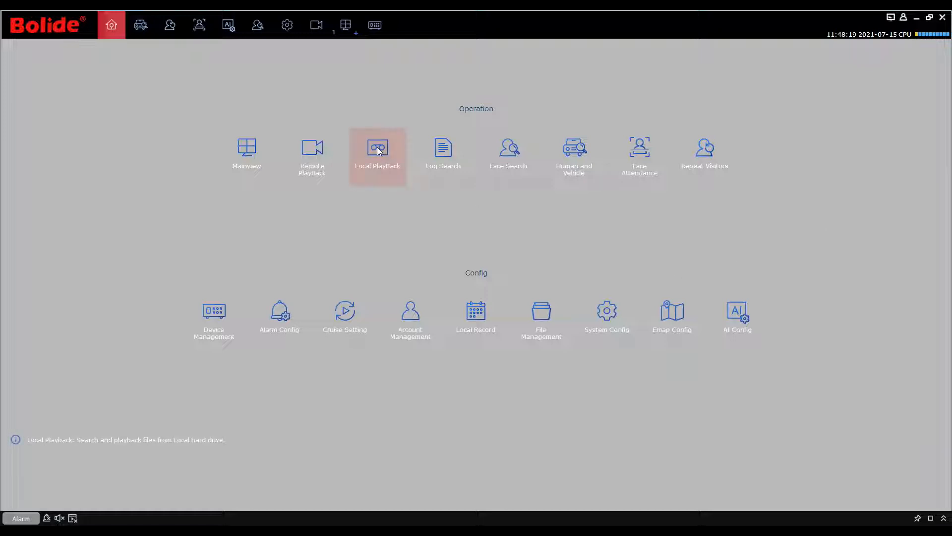
pyautogui.click(676, 315)
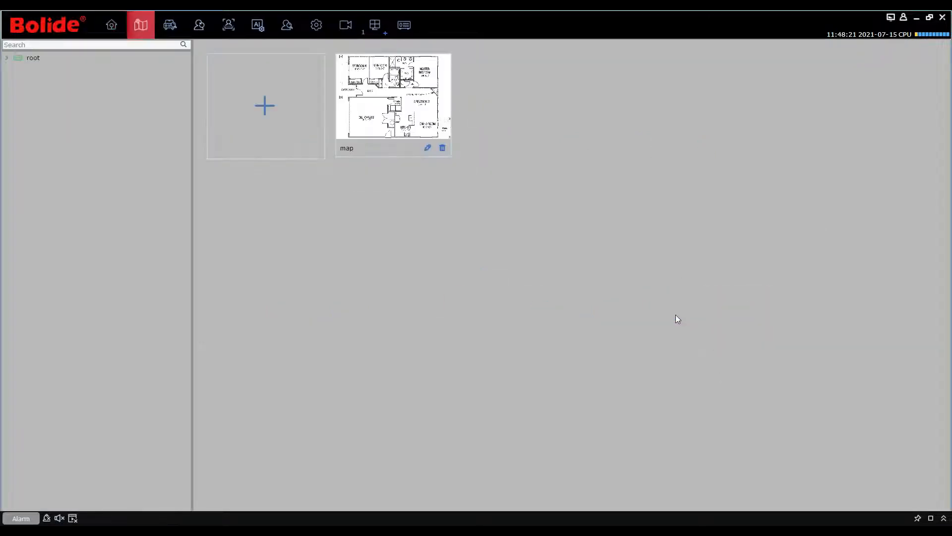
pyautogui.click(398, 106)
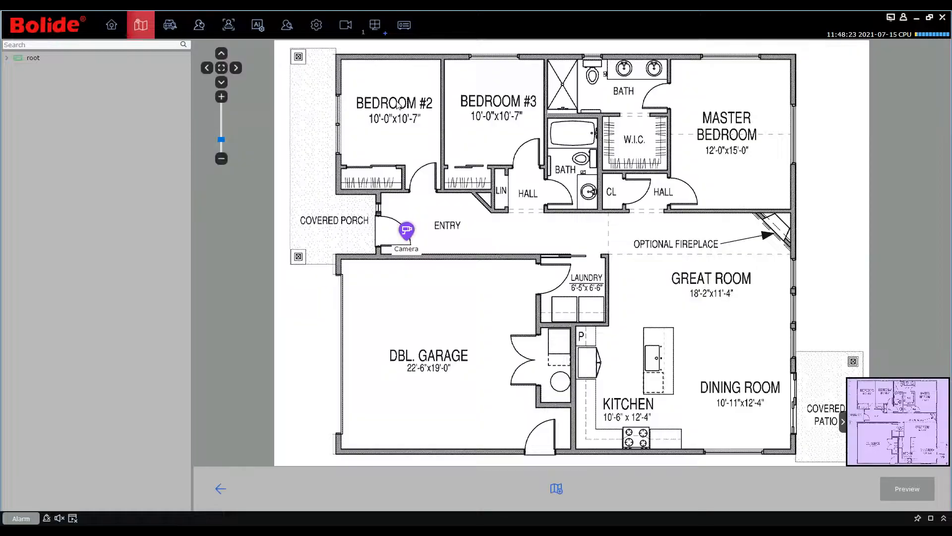
# - Inspect the settings of the Camera hot spot in the entry, including its icon and color choices, and close them without applying changes
pyautogui.doubleClick(407, 230)
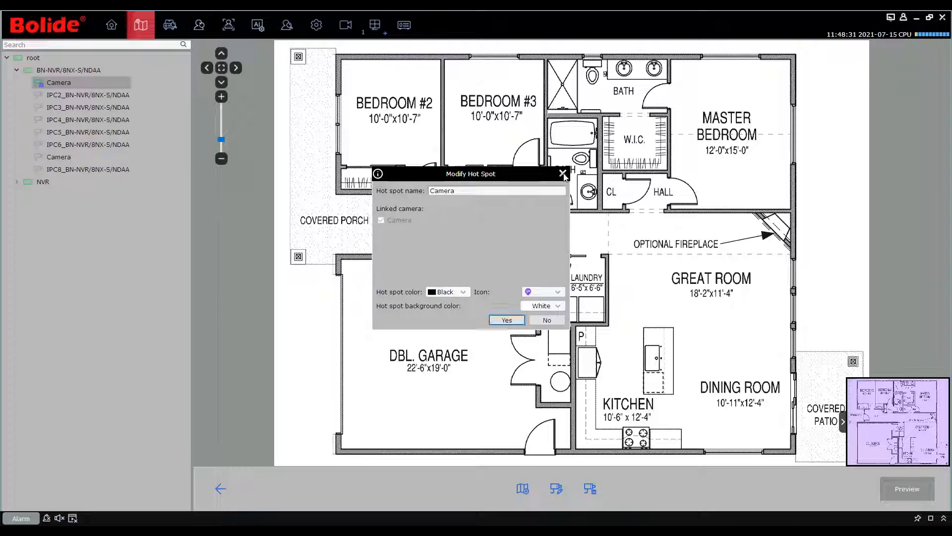
pyautogui.click(563, 174)
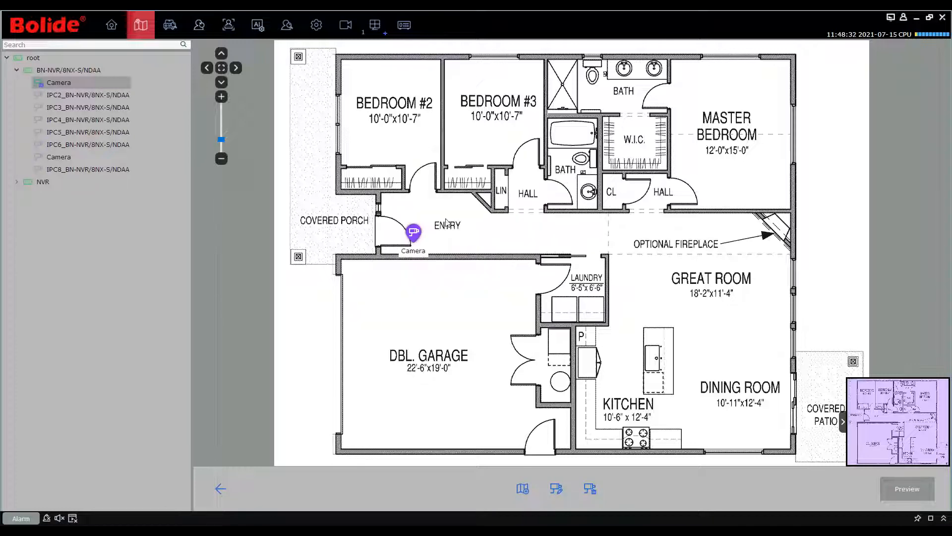
pyautogui.click(557, 489)
pyautogui.click(563, 174)
pyautogui.doubleClick(414, 233)
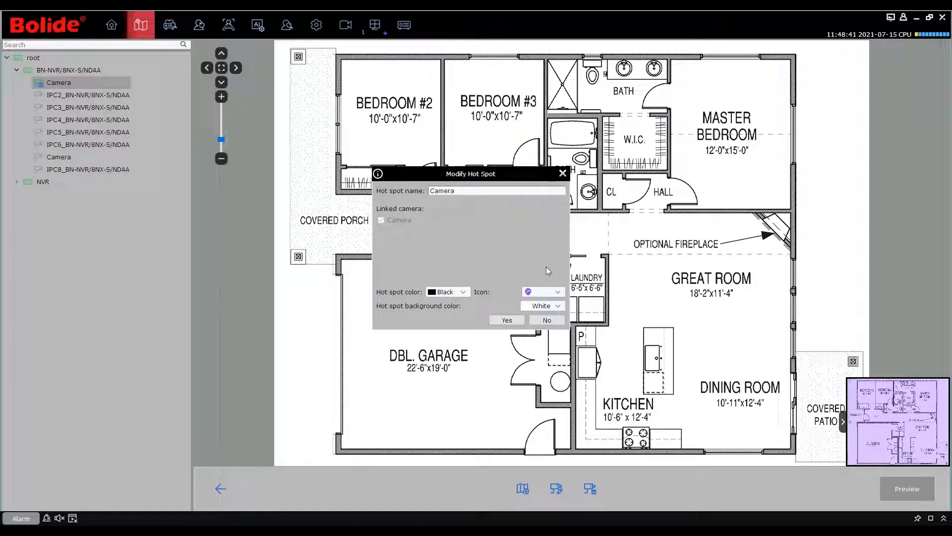
pyautogui.click(557, 292)
pyautogui.click(563, 311)
pyautogui.click(468, 292)
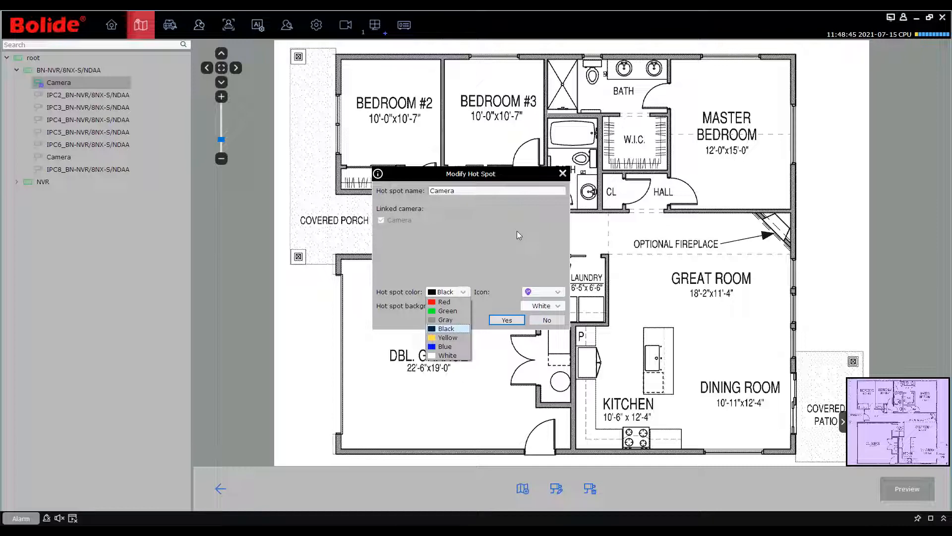
pyautogui.click(563, 173)
pyautogui.click(562, 173)
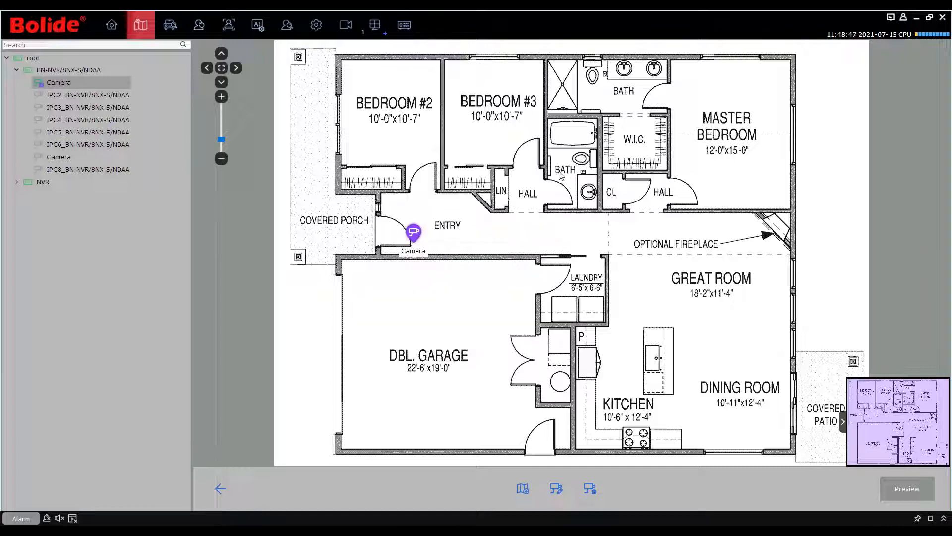
# - Show the Camera hot spot's live video in the map preview and bring up the face search page alongside it
pyautogui.click(908, 486)
pyautogui.click(413, 237)
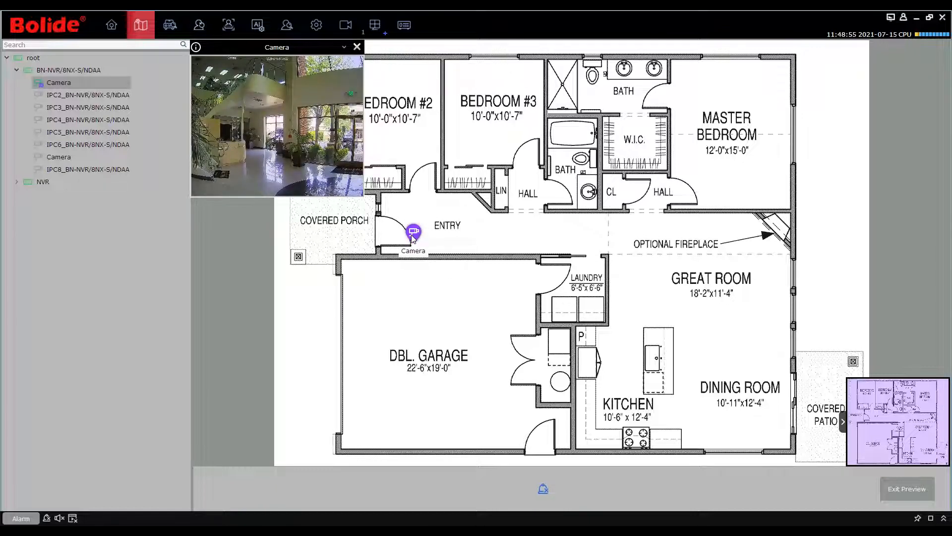
pyautogui.click(262, 26)
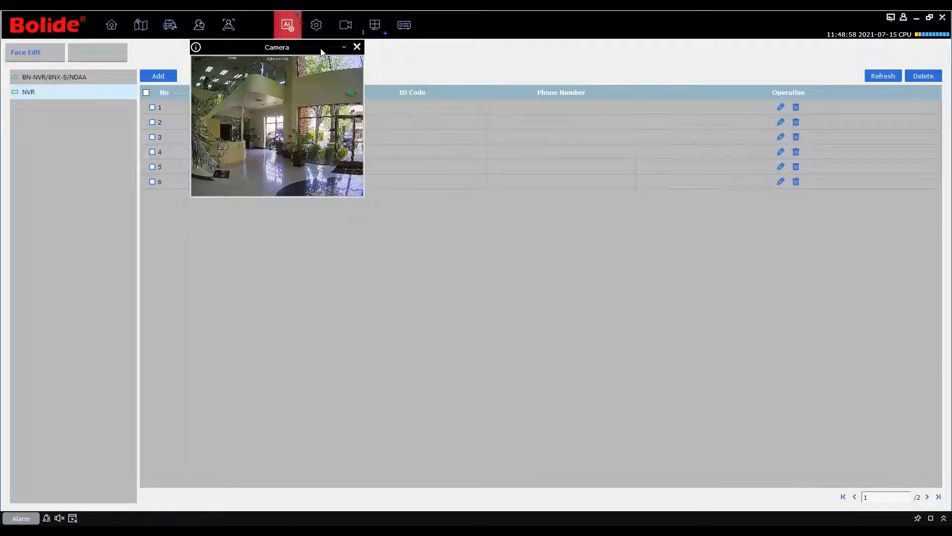
pyautogui.click(298, 16)
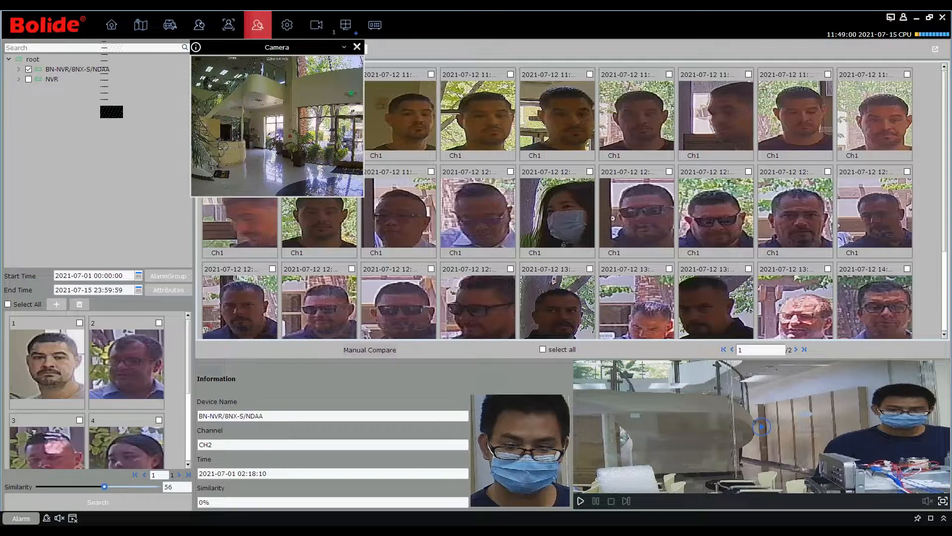
# - Detach the AI Config page into its own floating window, move it around, close it, and return to the Emap Config floor plan
pyautogui.moveTo(261, 25); pyautogui.dragTo(349, 128)
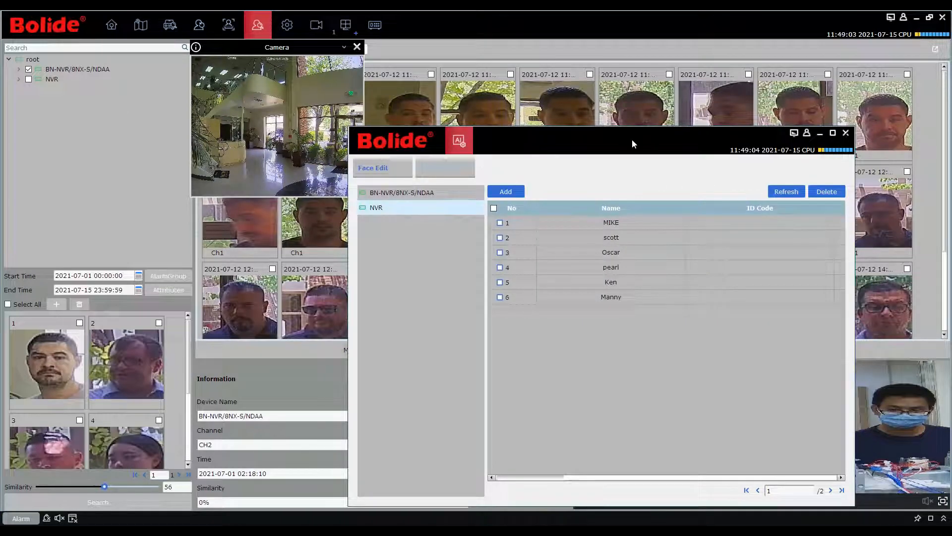
pyautogui.moveTo(632, 138); pyautogui.dragTo(493, 93)
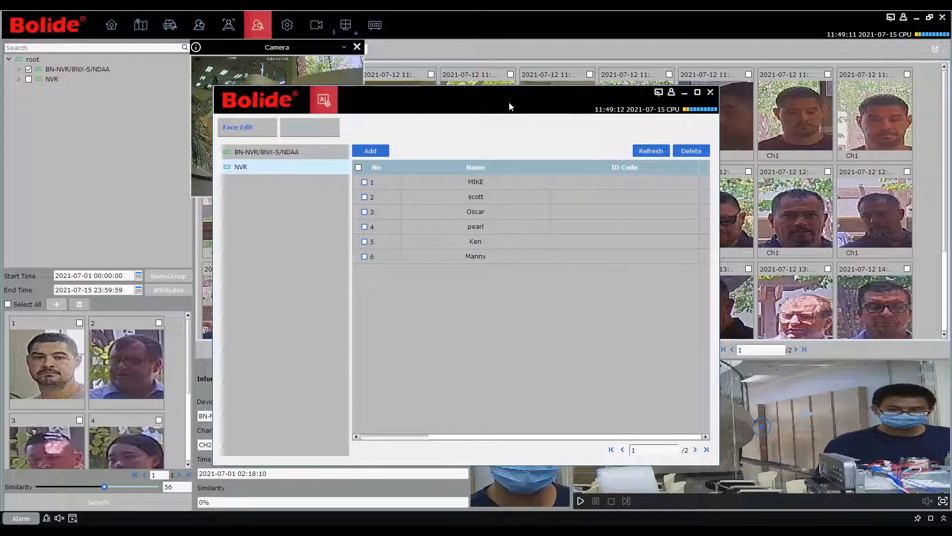
pyautogui.moveTo(511, 103)
pyautogui.mouseDown()
pyautogui.moveTo(572, 118)
pyautogui.moveTo(653, 105)
pyautogui.moveTo(647, 14)
pyautogui.moveTo(531, 22)
pyautogui.moveTo(521, 105)
pyautogui.mouseUp()
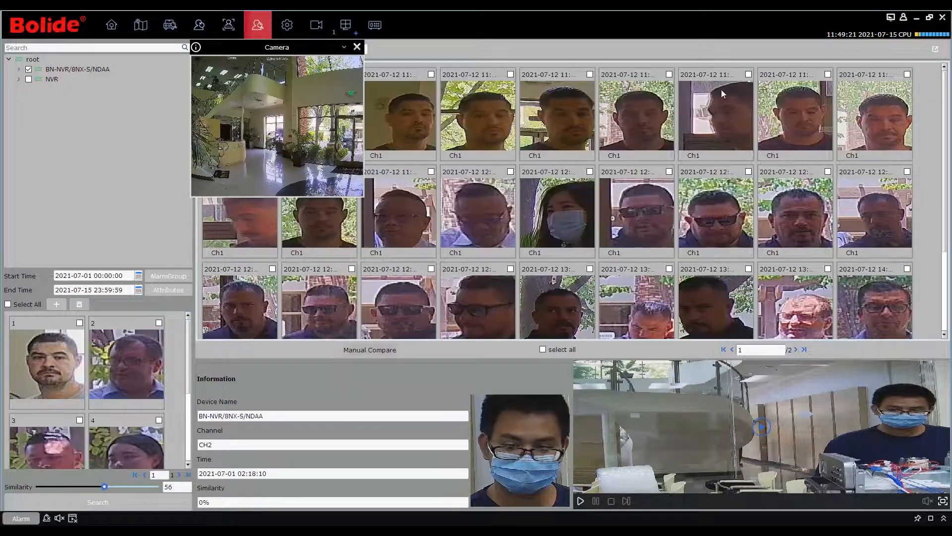
pyautogui.click(723, 90)
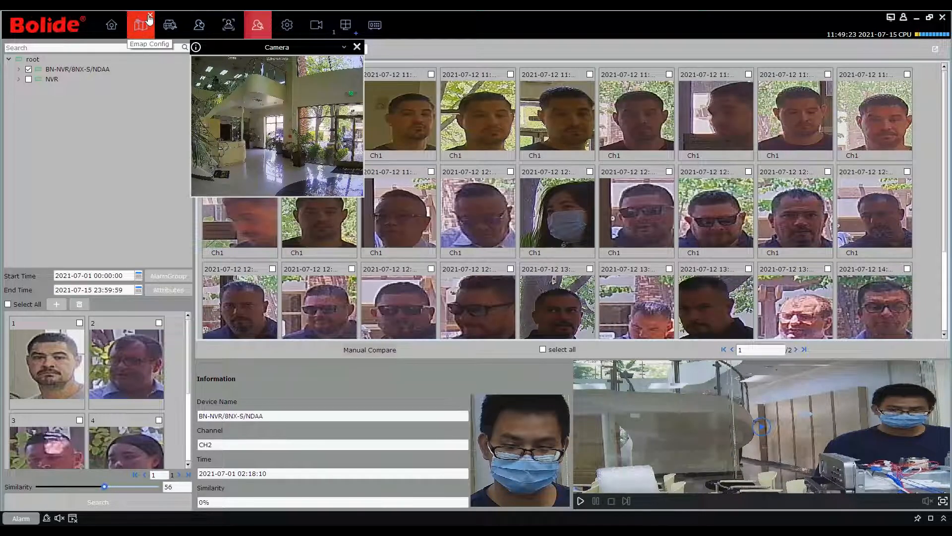
pyautogui.click(139, 31)
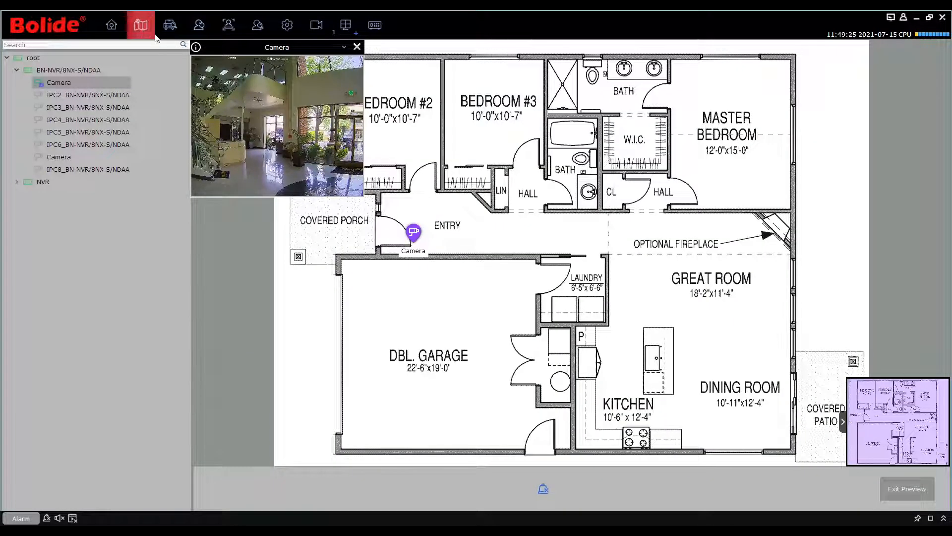
# - Detach Device Management into a floating window, close that window, and bring the Emap Config floor plan back up
pyautogui.click(379, 30)
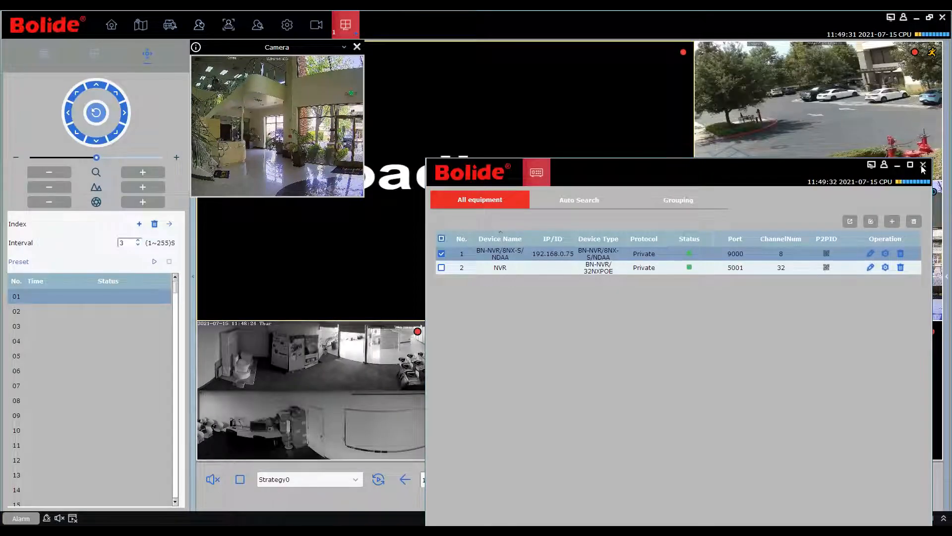
pyautogui.click(923, 166)
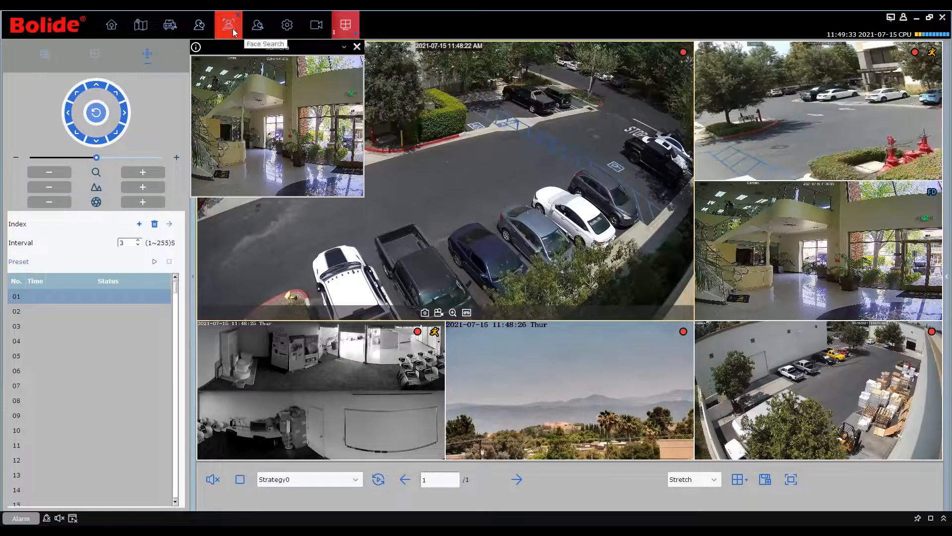
pyautogui.click(142, 26)
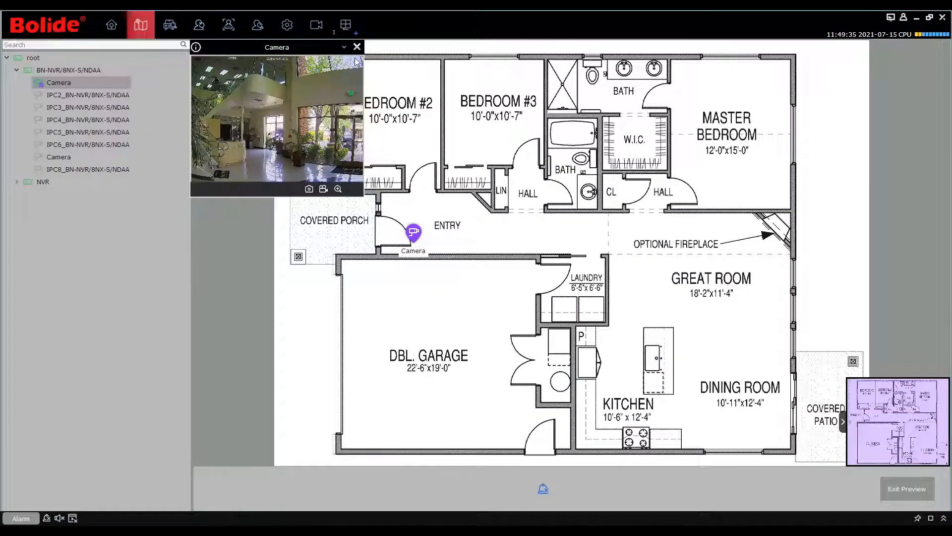
# - Close the Camera live video on the floor plan, reopen it from the hot spot in the entry, and close it again
pyautogui.click(357, 47)
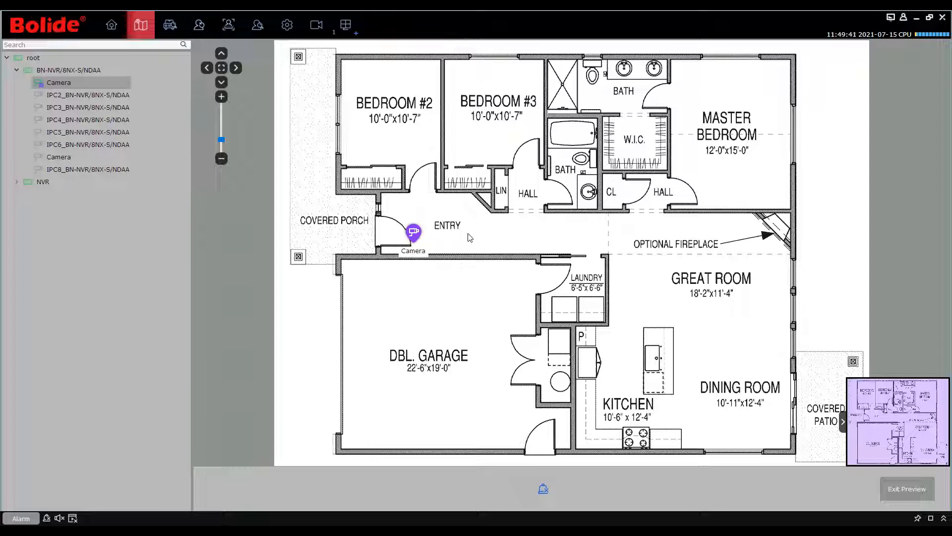
pyautogui.click(414, 232)
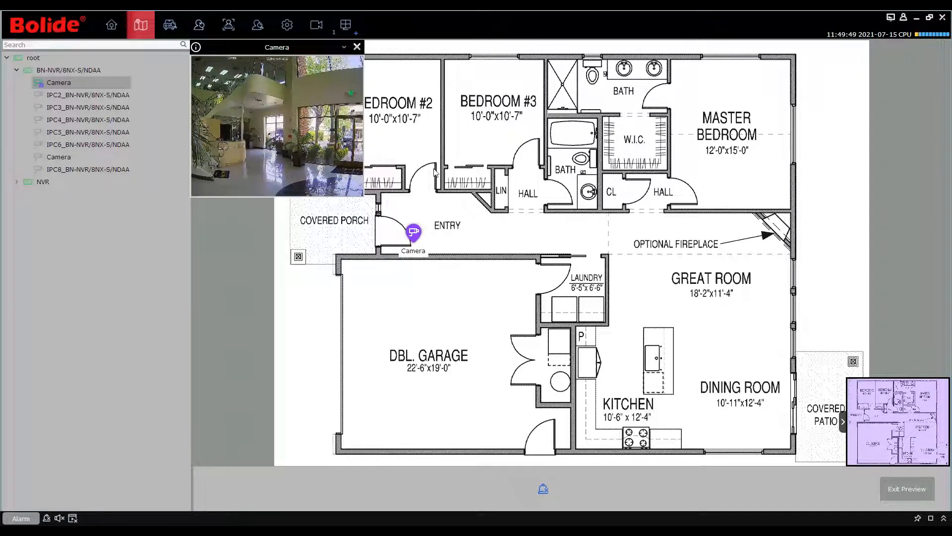
pyautogui.moveTo(352, 149)
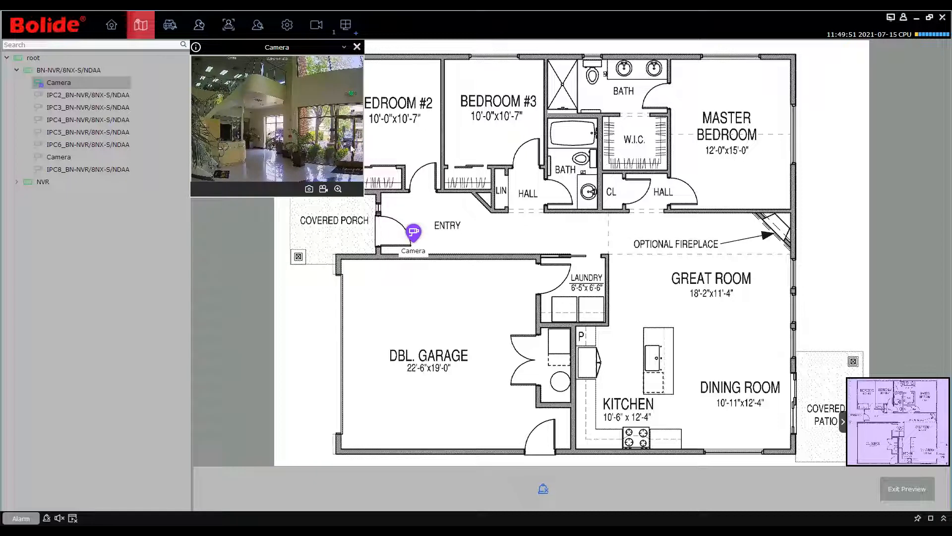
pyautogui.click(357, 47)
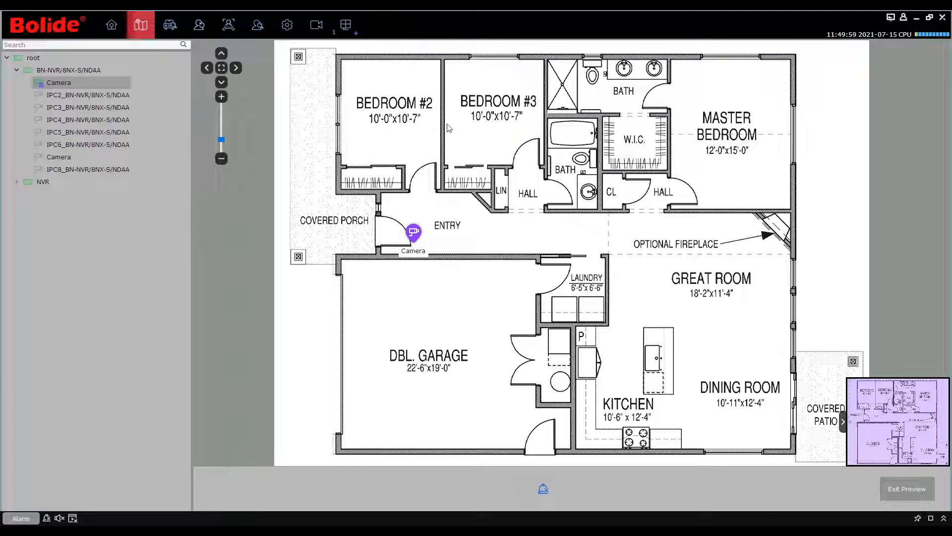
# - Open Local PlayBack from the home page and switch back to the live camera view
pyautogui.click(113, 29)
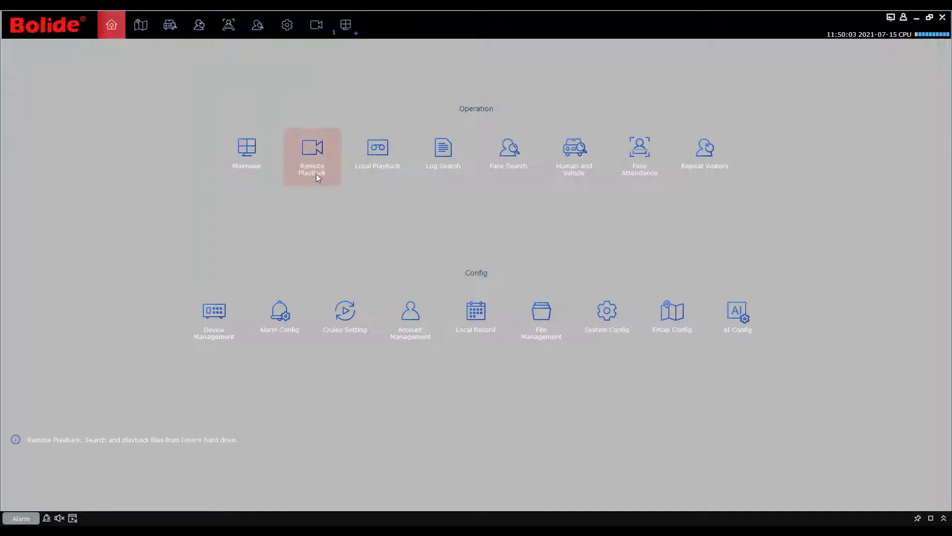
pyautogui.click(373, 160)
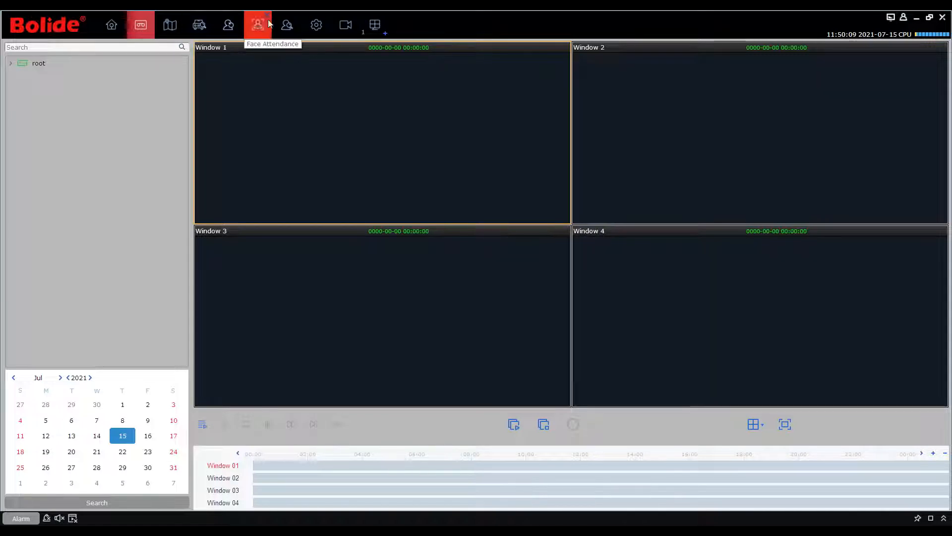
pyautogui.click(370, 34)
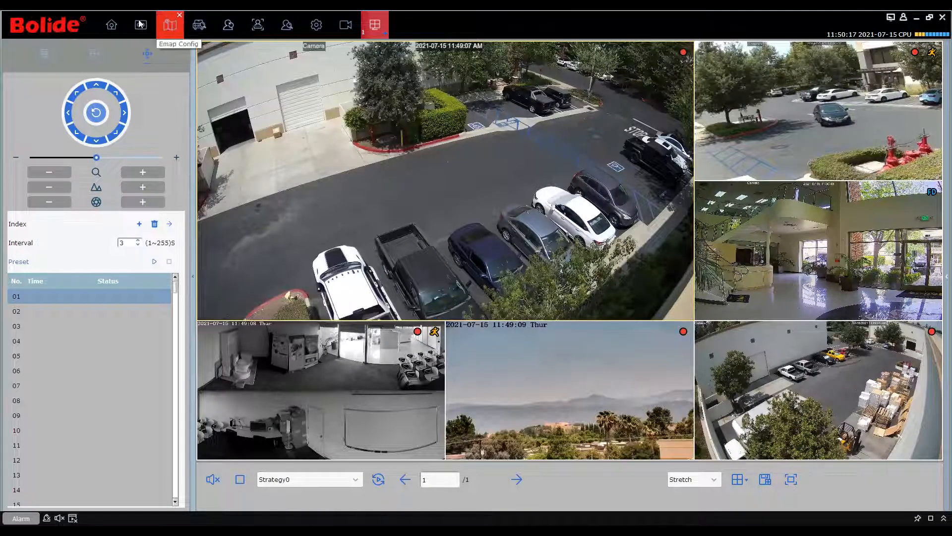
# - Open Log Search from the home page and review the available log types
pyautogui.click(113, 25)
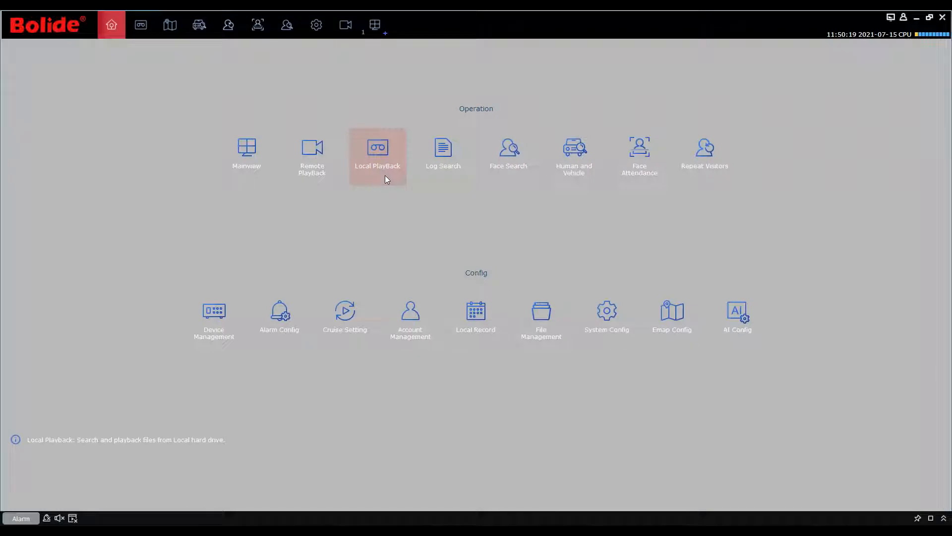
pyautogui.click(446, 153)
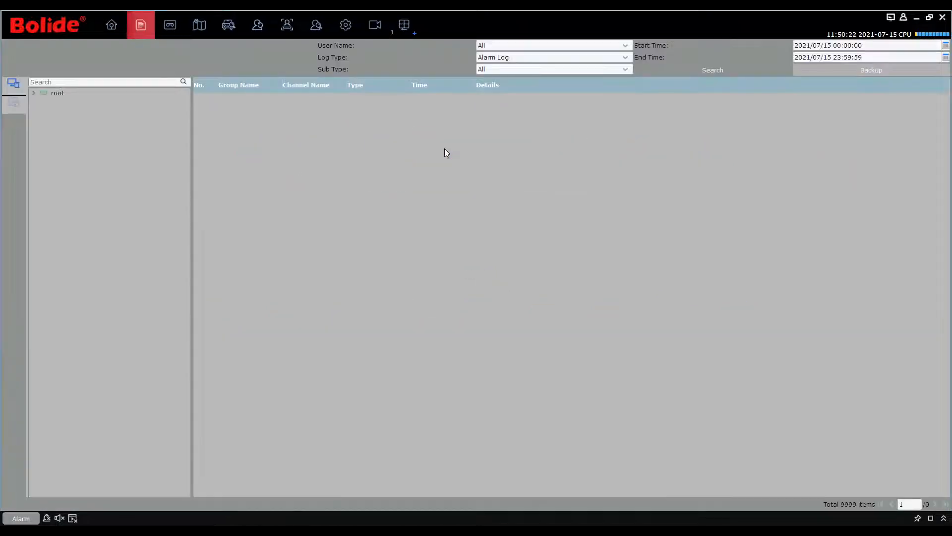
pyautogui.click(627, 58)
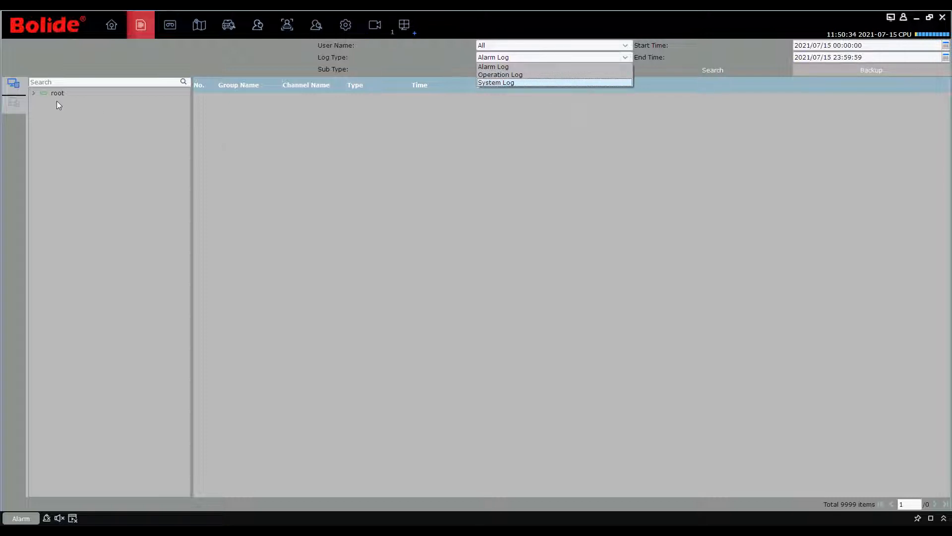
# - Compare the remote log and local log search pages, ending on the local log
pyautogui.click(7, 108)
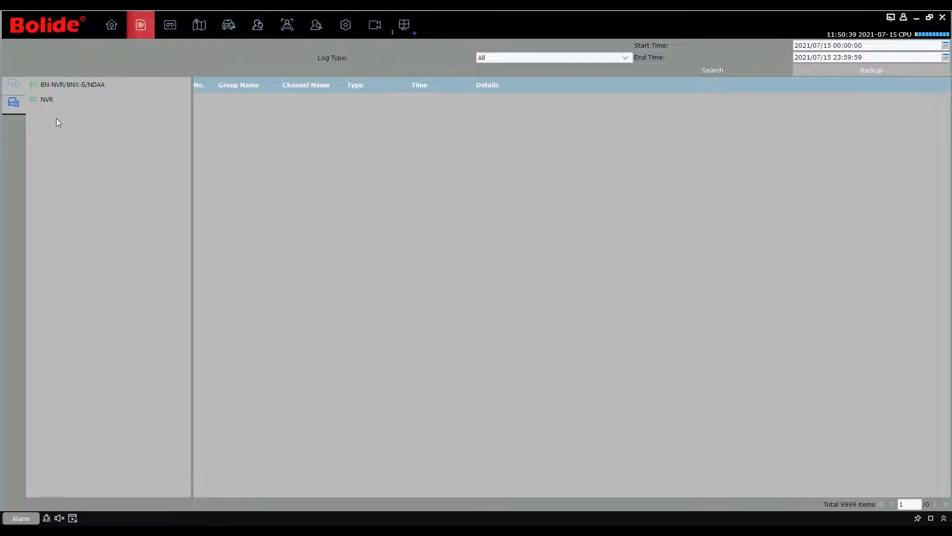
pyautogui.click(14, 84)
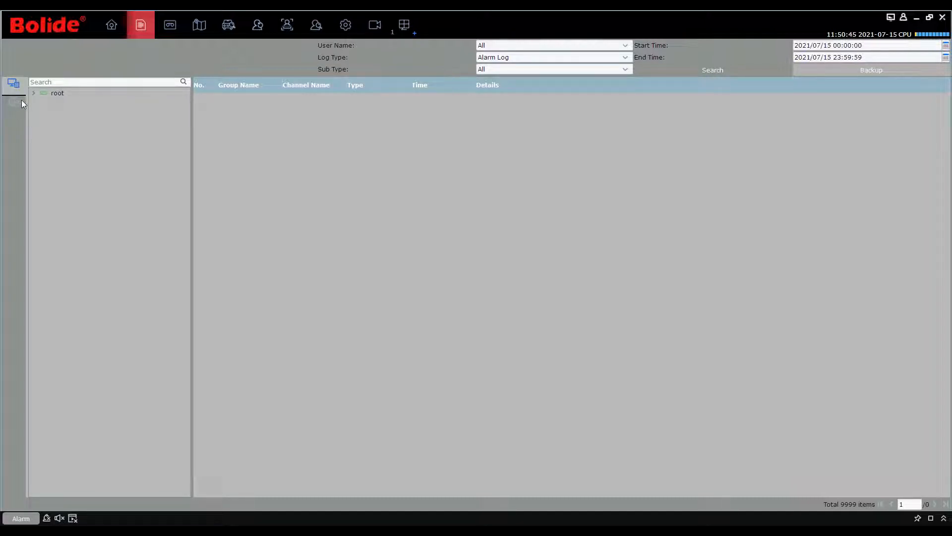
pyautogui.click(22, 100)
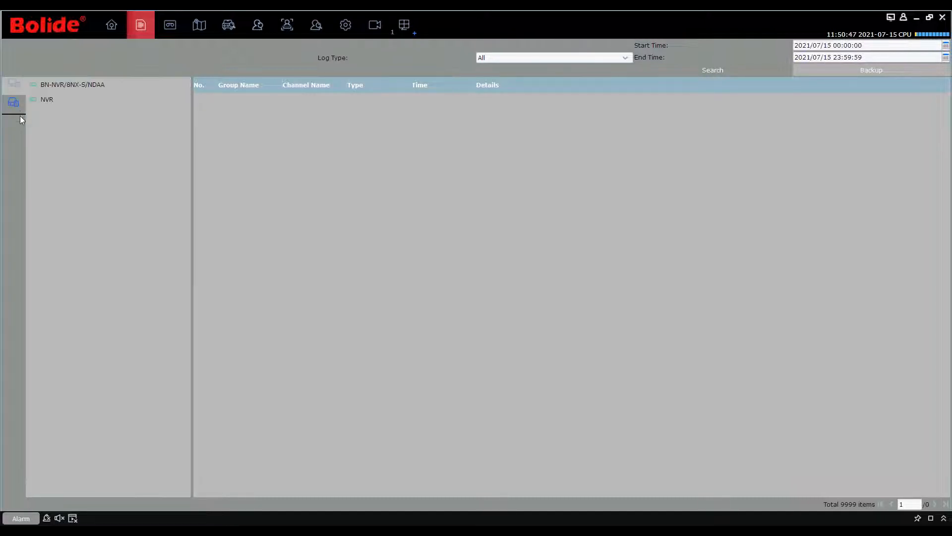
pyautogui.click(13, 83)
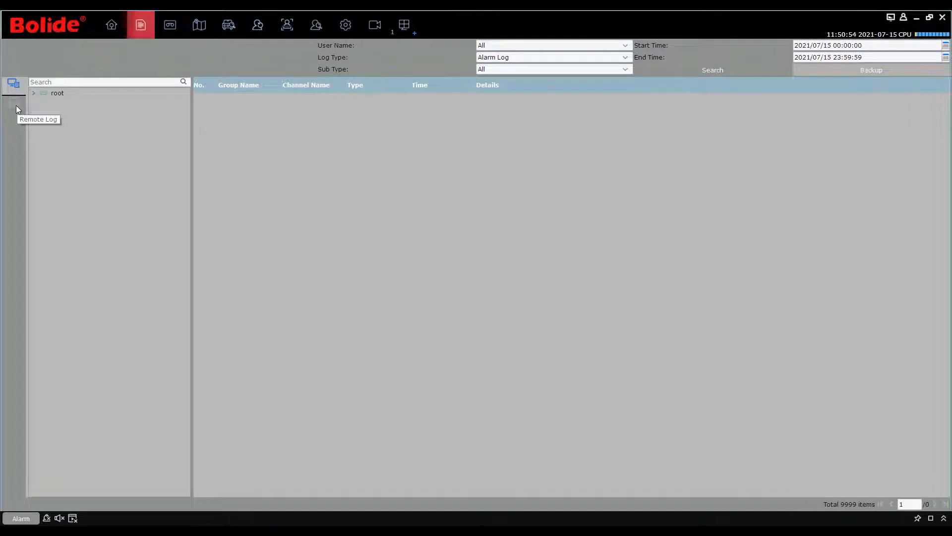
pyautogui.click(15, 102)
pyautogui.click(13, 85)
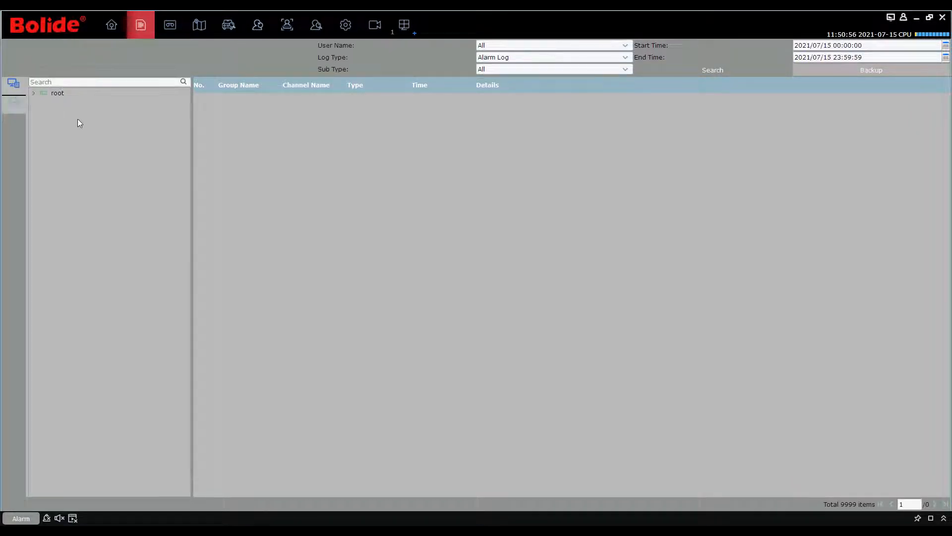
# - Leave Log Search for the live camera view, look over the camera feeds, and close the live view page
pyautogui.click(111, 19)
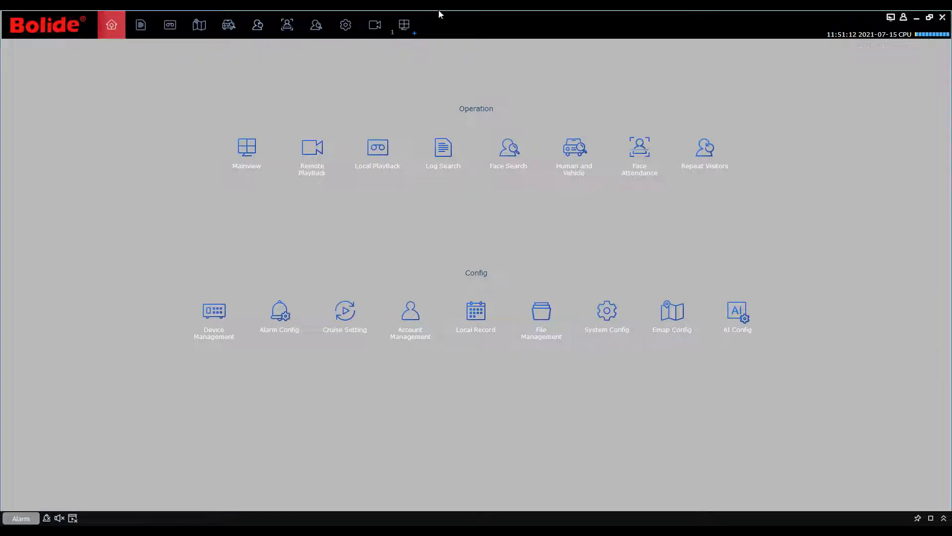
pyautogui.click(412, 24)
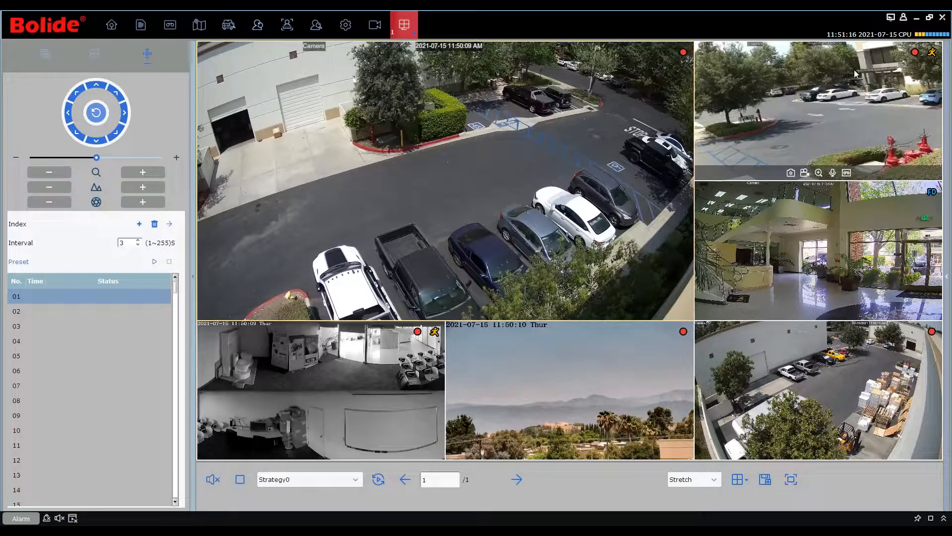
pyautogui.moveTo(922, 37)
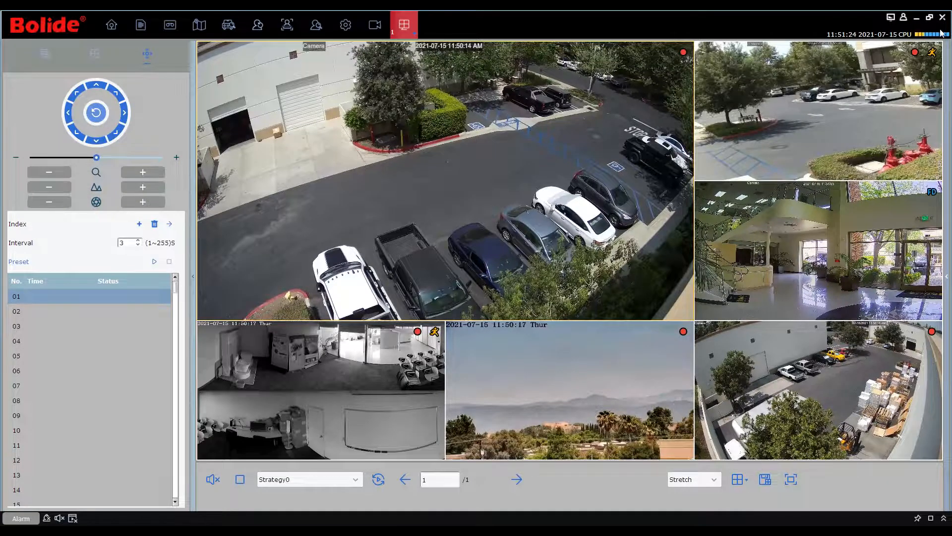
pyautogui.moveTo(351, 115)
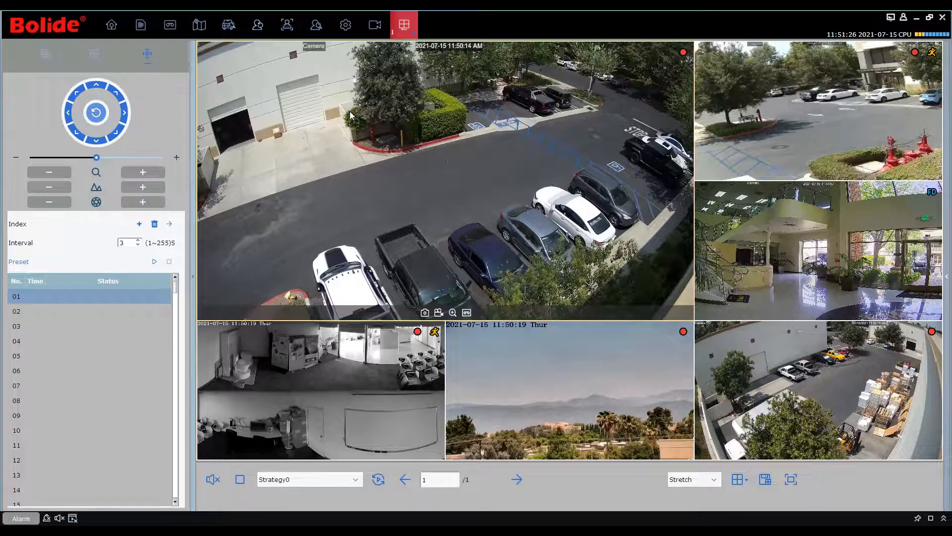
pyautogui.click(415, 14)
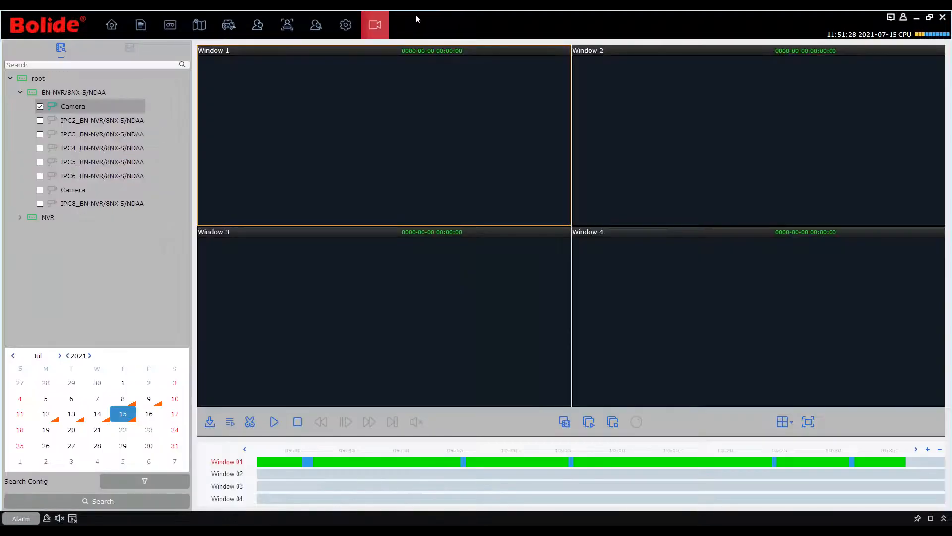
# - Reopen Mainview from the home page and open all channels of BN-NVR/8NX-S/NDAA and NVR
pyautogui.click(112, 29)
pyautogui.click(251, 141)
pyautogui.click(9, 88)
pyautogui.doubleClick(28, 103)
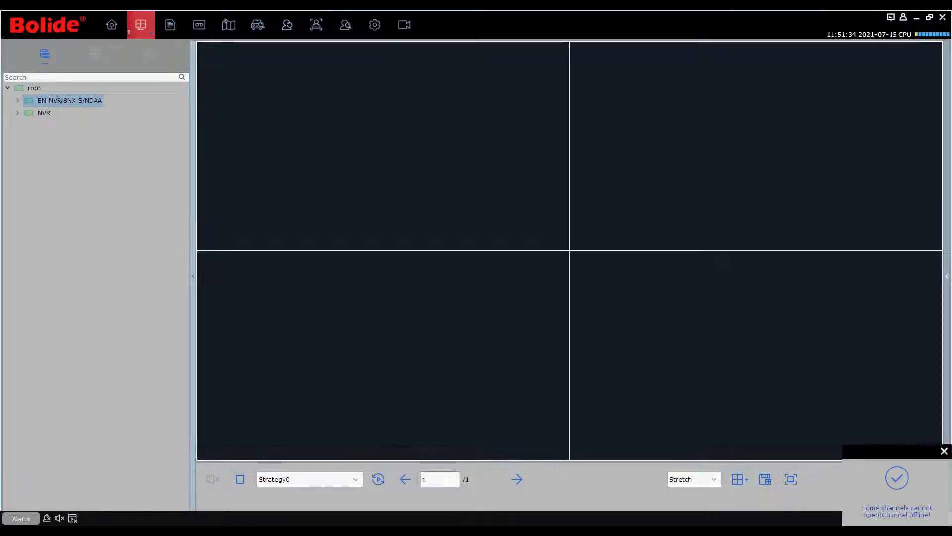
pyautogui.doubleClick(39, 114)
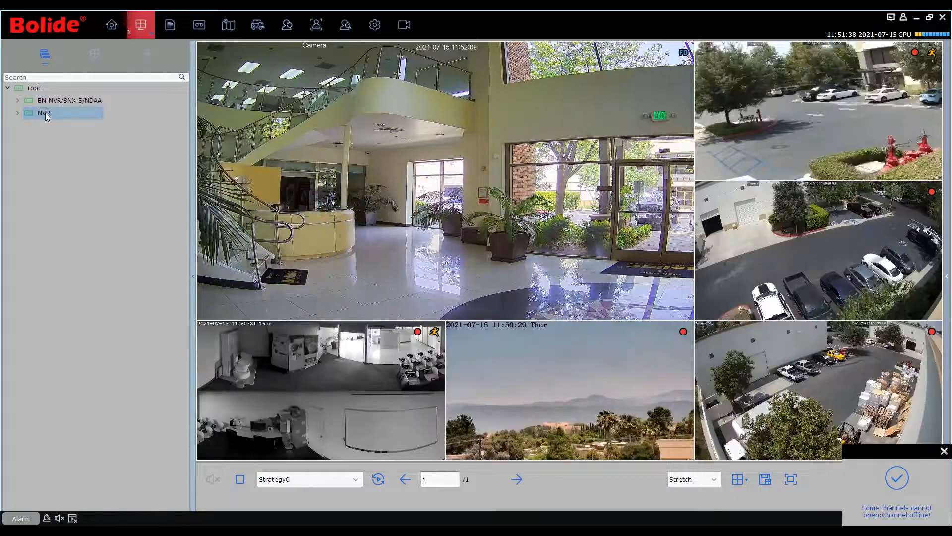
# - Set all channels of NVR and BN-NVR/8NX-S/NDAA to mainstream
pyautogui.rightClick(45, 112)
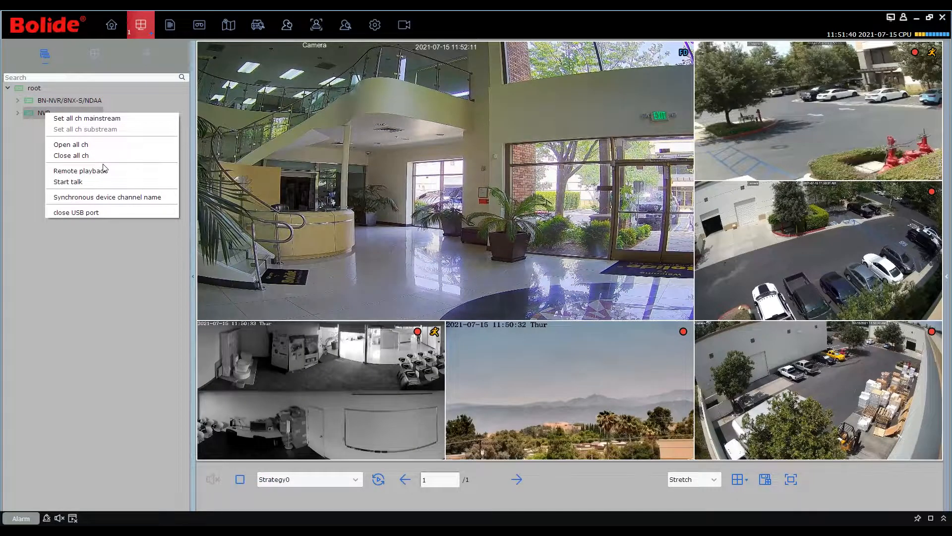
pyautogui.click(90, 119)
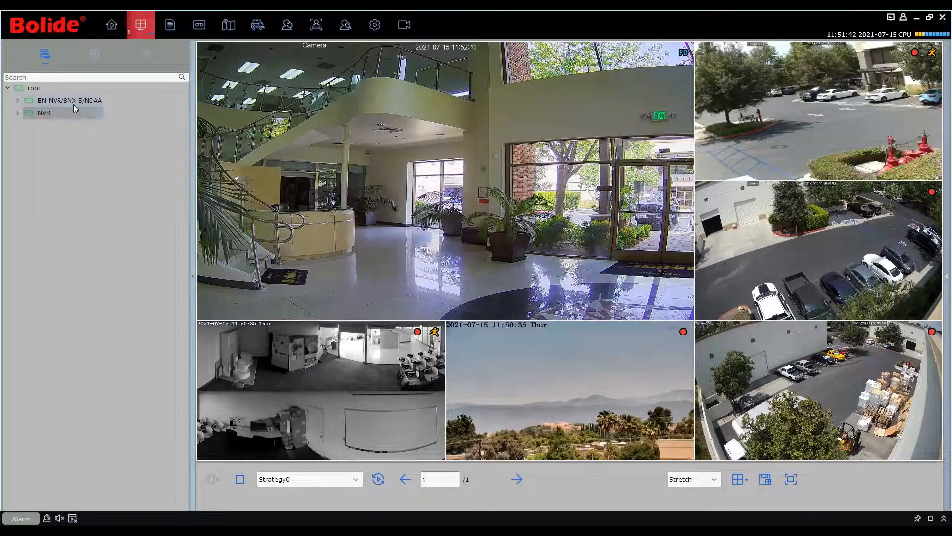
pyautogui.rightClick(72, 101)
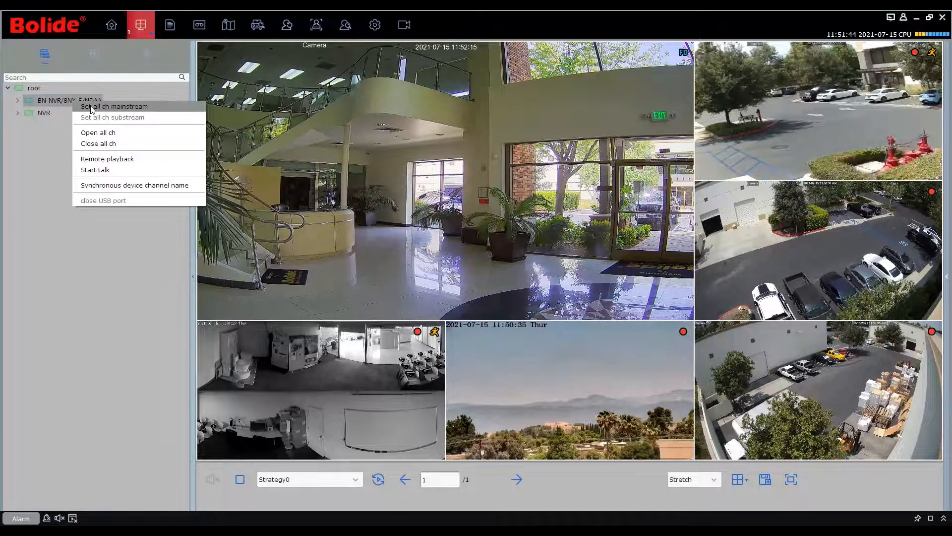
pyautogui.click(89, 107)
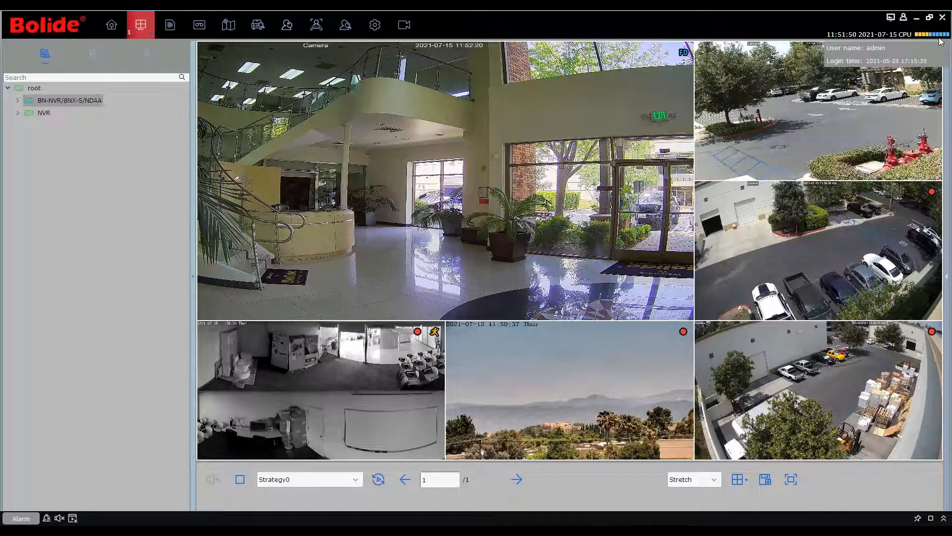
pyautogui.moveTo(632, 140)
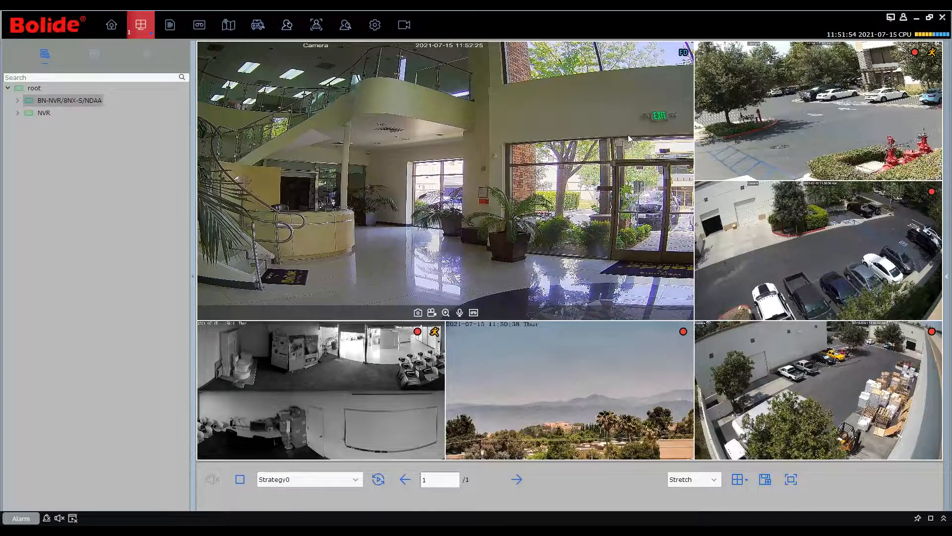
# - Open Device Management, check the protocol and login type choices of the Add Device form, and cancel without adding a device
pyautogui.moveTo(846, 60)
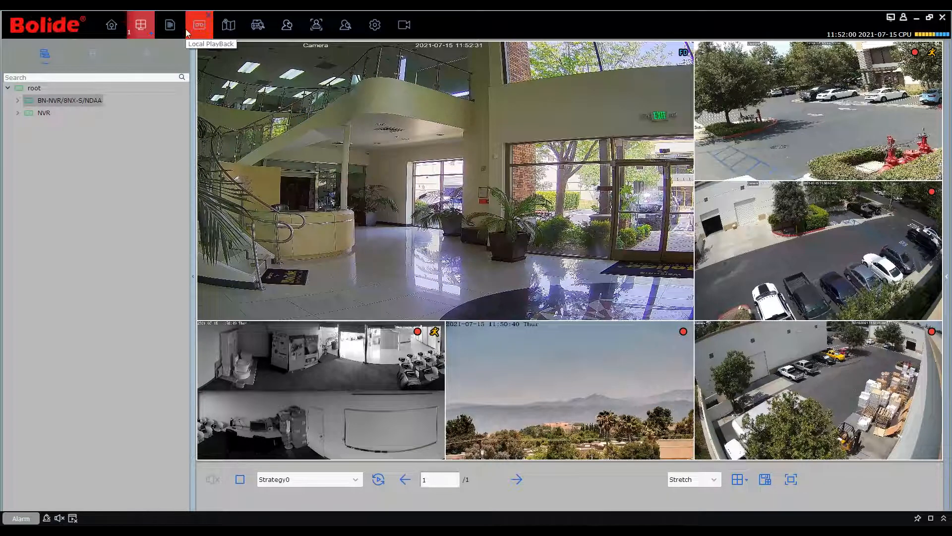
pyautogui.click(106, 24)
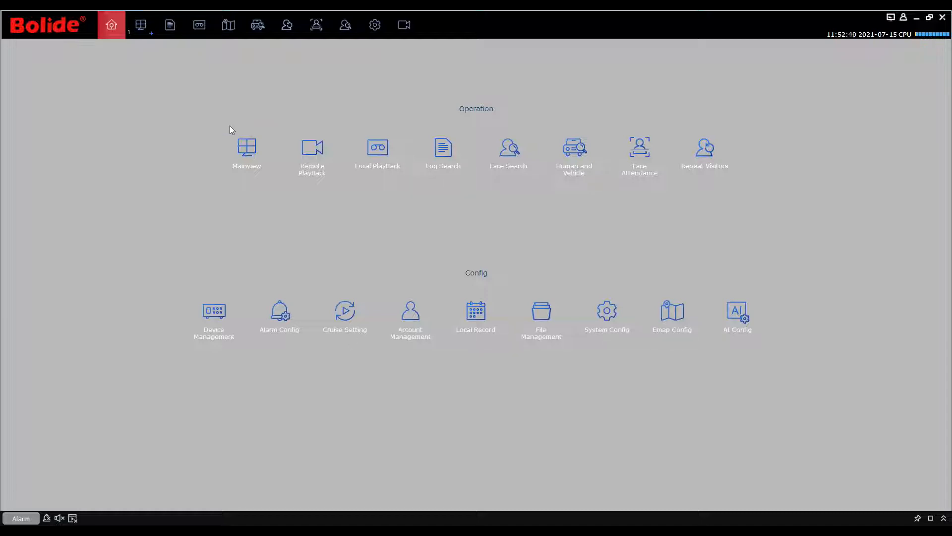
pyautogui.click(216, 315)
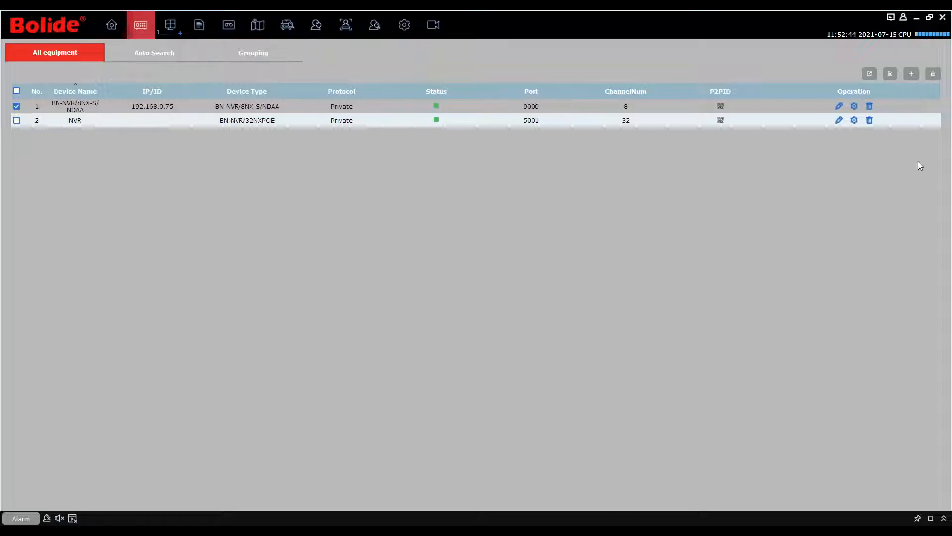
pyautogui.click(911, 75)
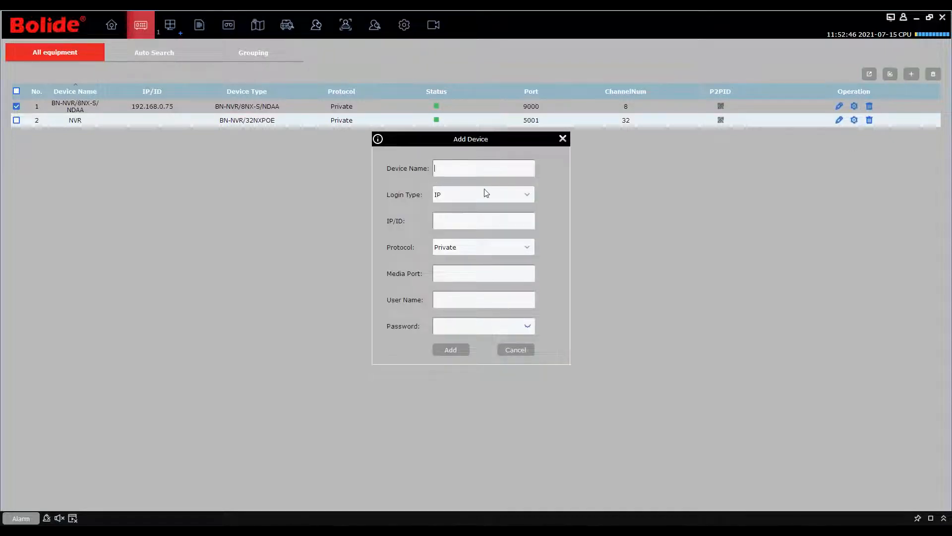
pyautogui.click(527, 248)
pyautogui.click(509, 268)
pyautogui.click(526, 196)
pyautogui.click(517, 207)
pyautogui.click(525, 350)
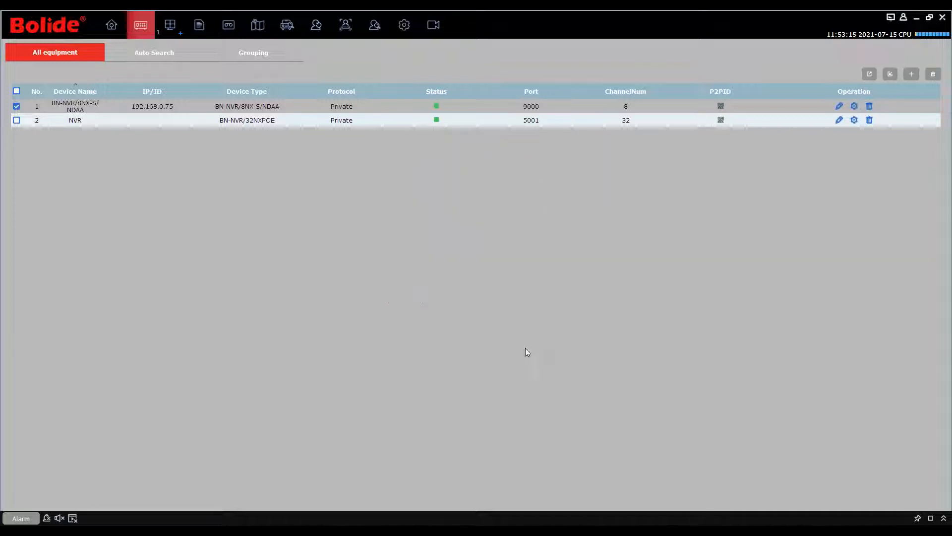
# - Open Alarm Config, go back to the live camera view, expand the alarm list, and select the latest motion detection alarm
pyautogui.click(113, 25)
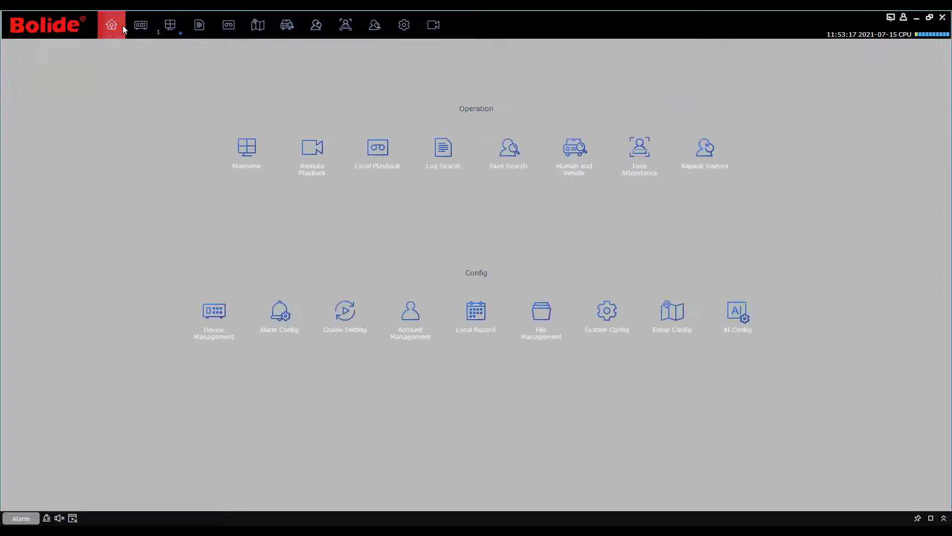
pyautogui.click(279, 328)
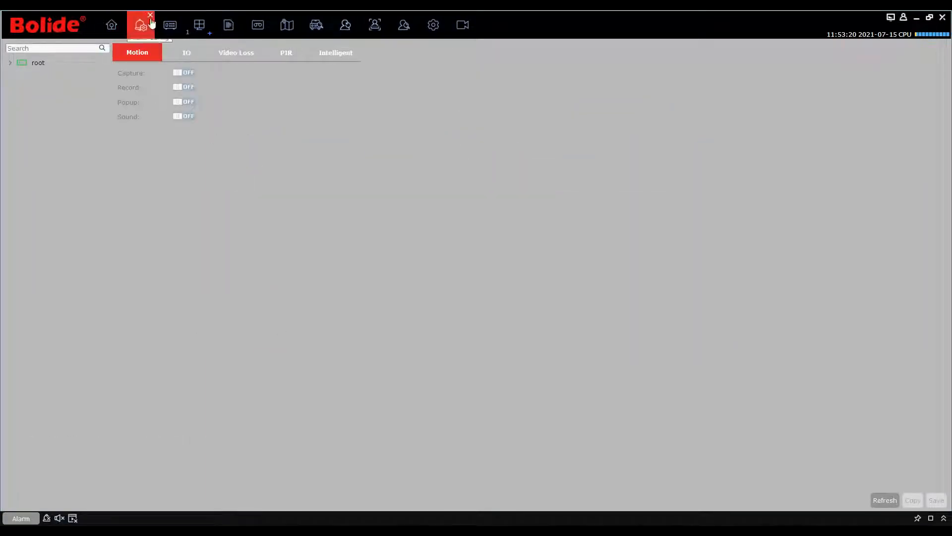
pyautogui.click(200, 25)
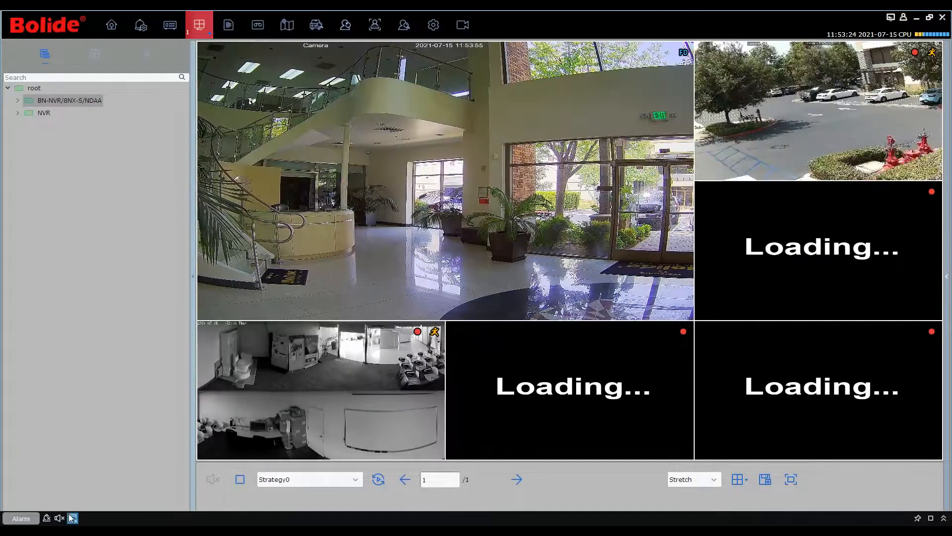
pyautogui.click(25, 519)
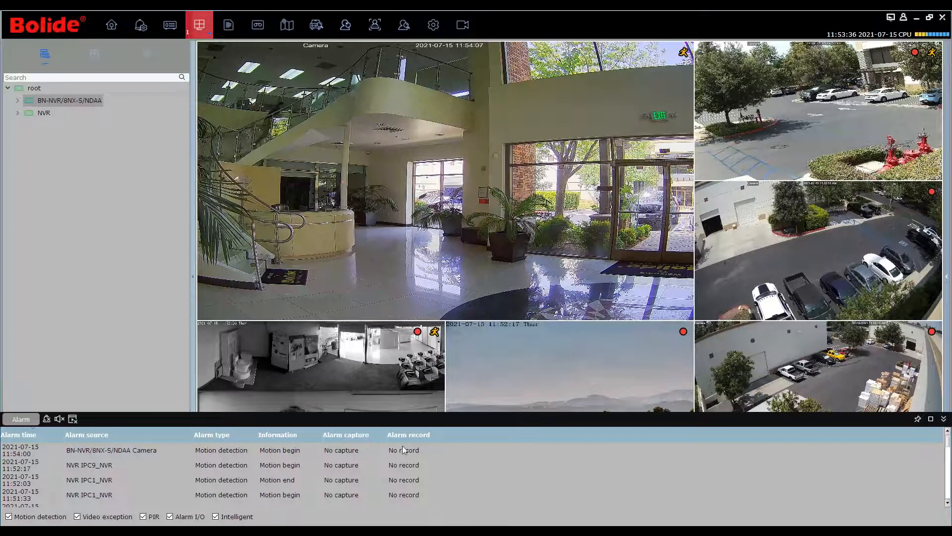
pyautogui.click(366, 449)
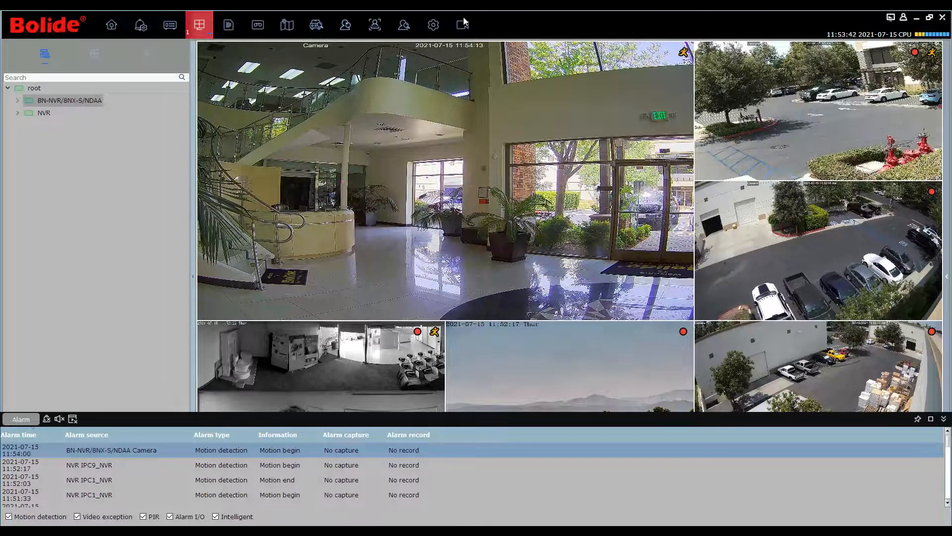
# - In Alarm Config, select the first Camera under BN-NVR/8NX-S/NDAA and review its Motion, Video Loss, PIR and Intelligent alarm settings
pyautogui.click(111, 25)
pyautogui.click(296, 323)
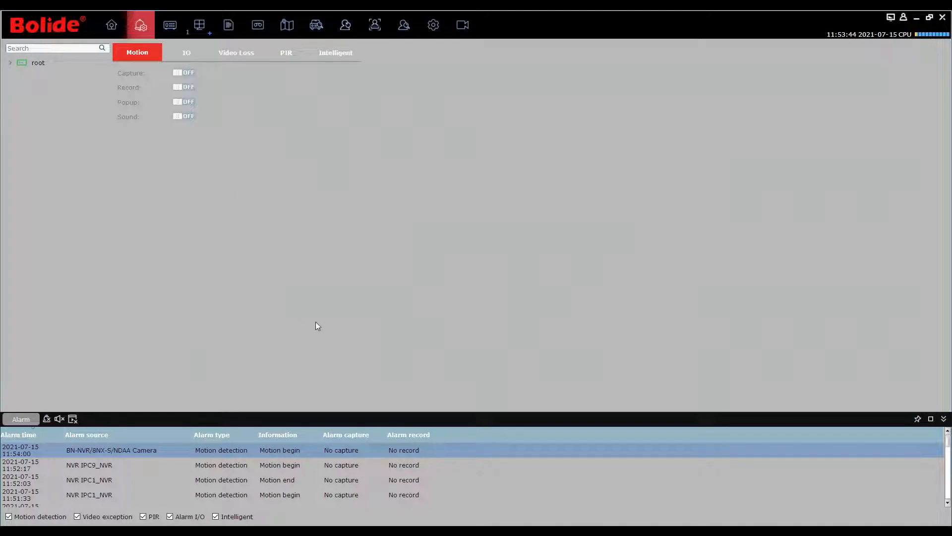
pyautogui.click(10, 63)
pyautogui.click(20, 76)
pyautogui.click(44, 90)
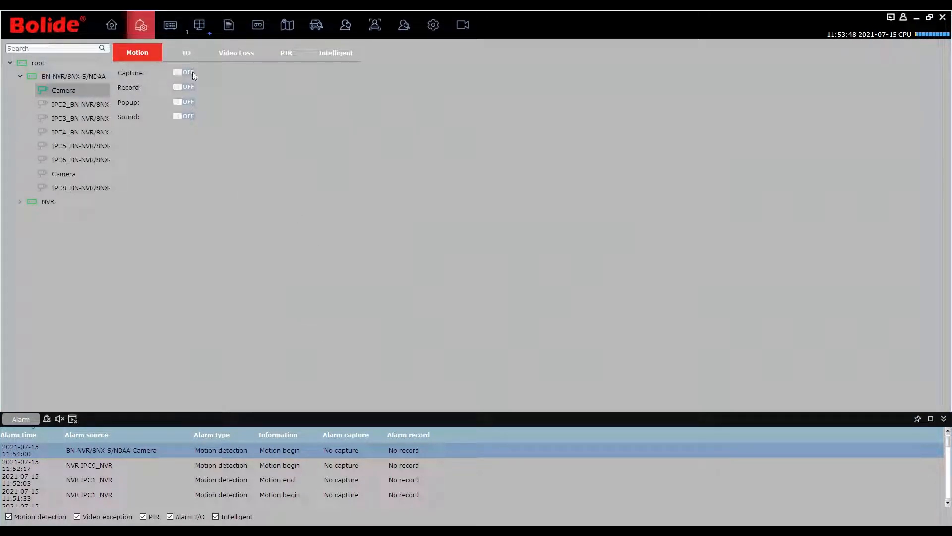
pyautogui.click(235, 52)
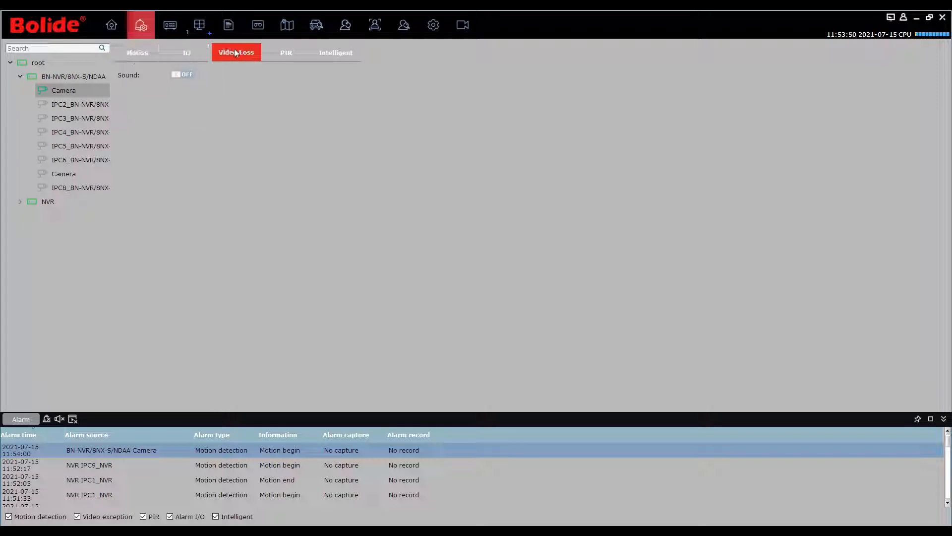
pyautogui.click(285, 53)
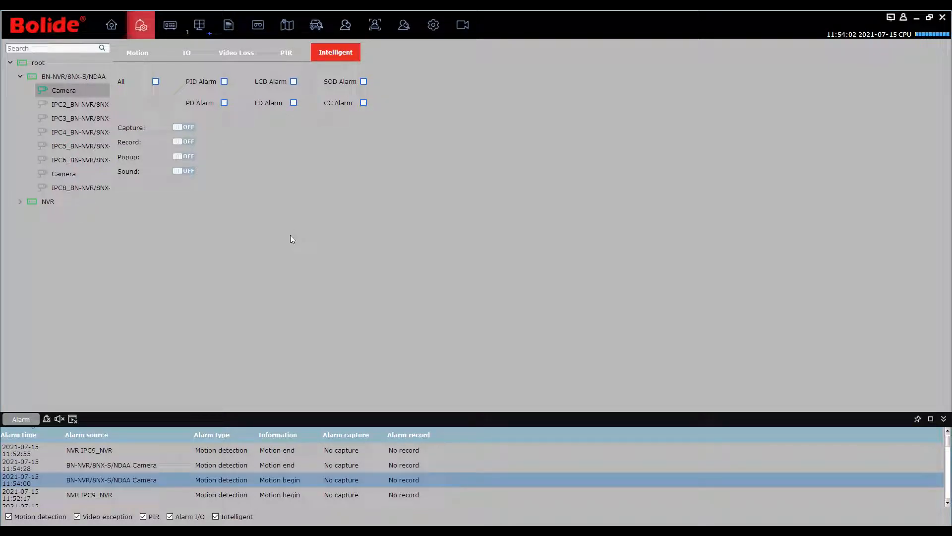
# - Look over the Strategy0 page in Cruise Setting and return to the home page
pyautogui.click(114, 27)
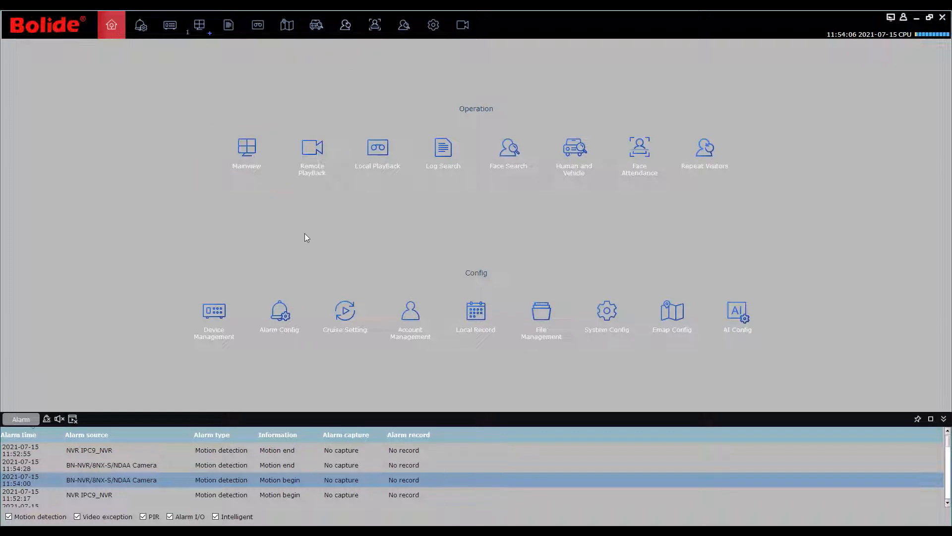
pyautogui.click(349, 315)
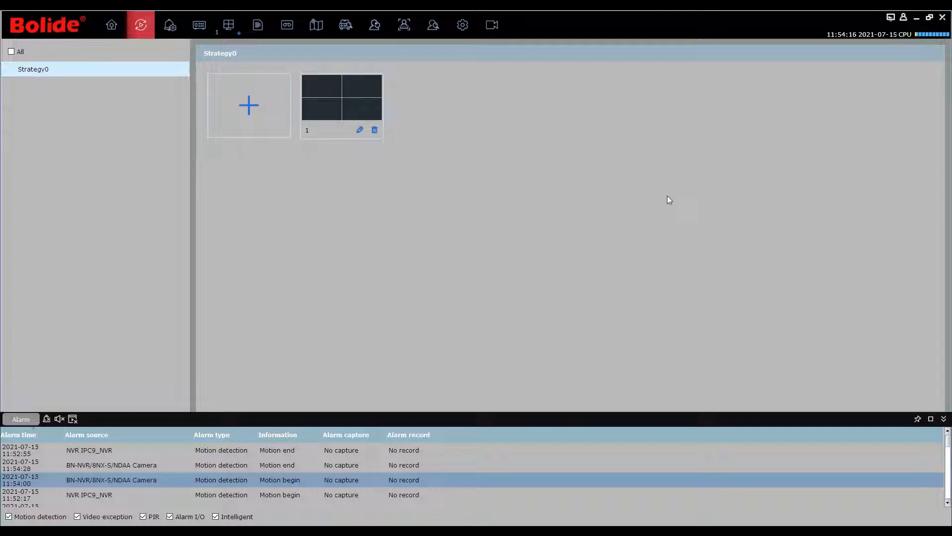
pyautogui.click(112, 25)
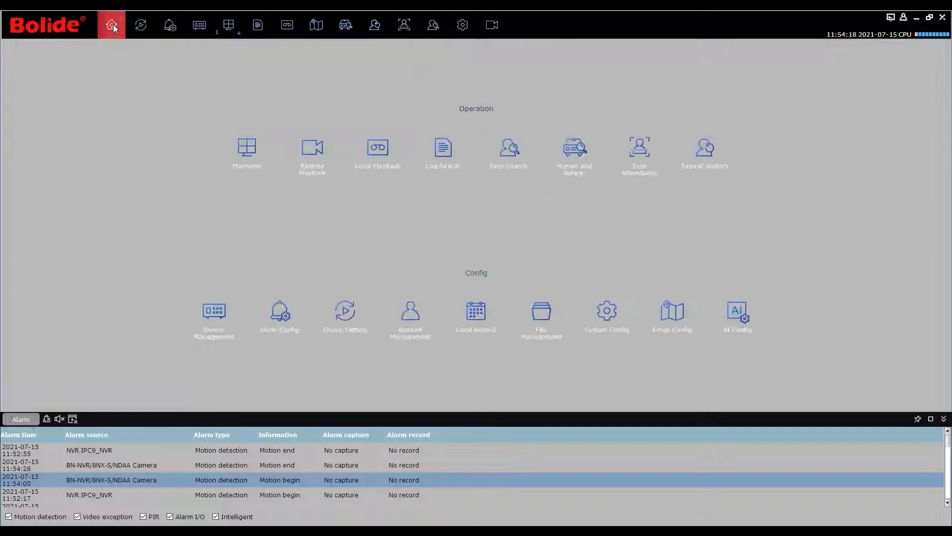
# - Open Account Management, examine the rights offered in the Add User form, and close it without adding a user
pyautogui.click(418, 332)
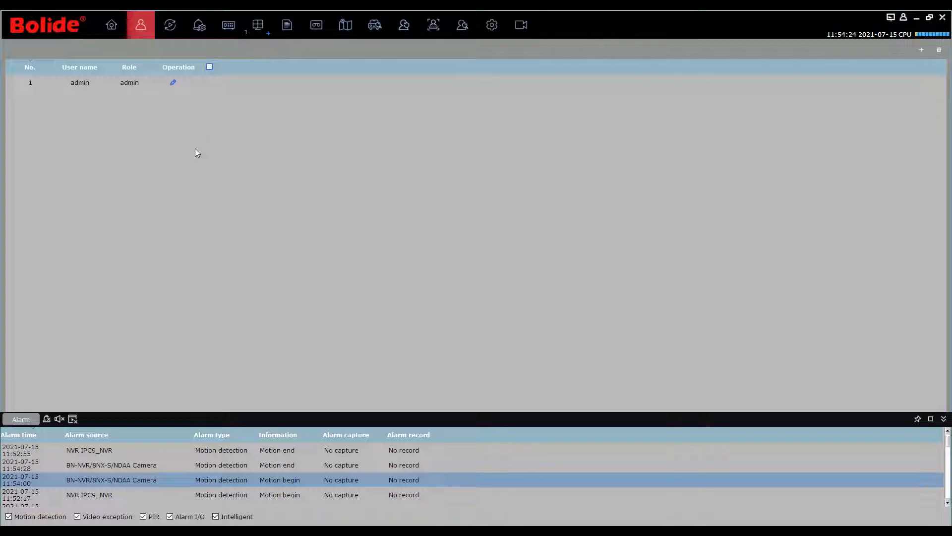
pyautogui.click(919, 51)
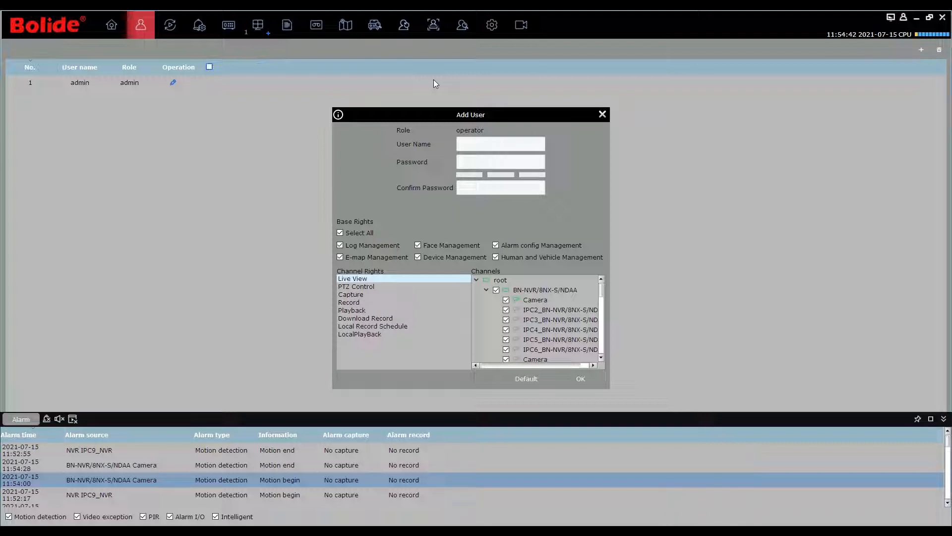
pyautogui.click(602, 116)
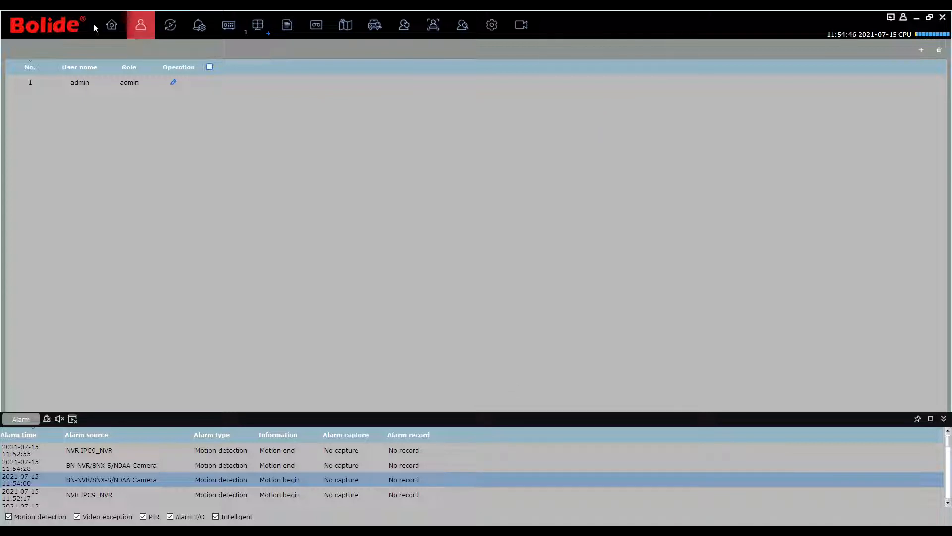
# - Return to Mainview from the home page and collapse the alarm list to show the full camera layout
pyautogui.click(111, 25)
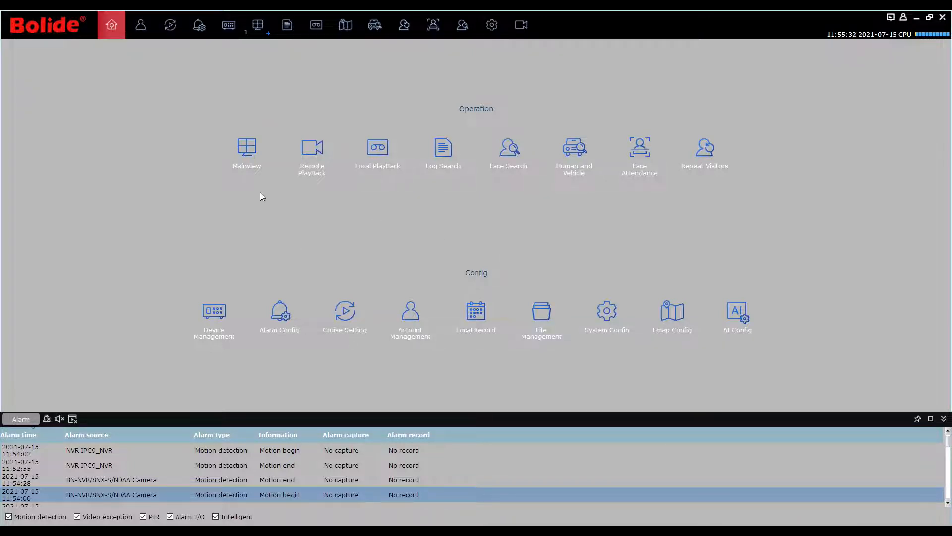
pyautogui.click(251, 162)
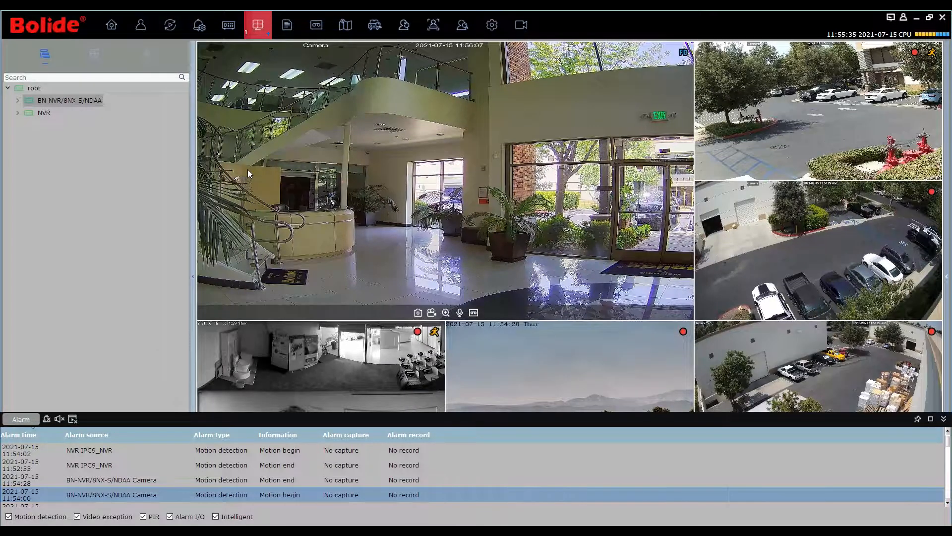
pyautogui.click(21, 419)
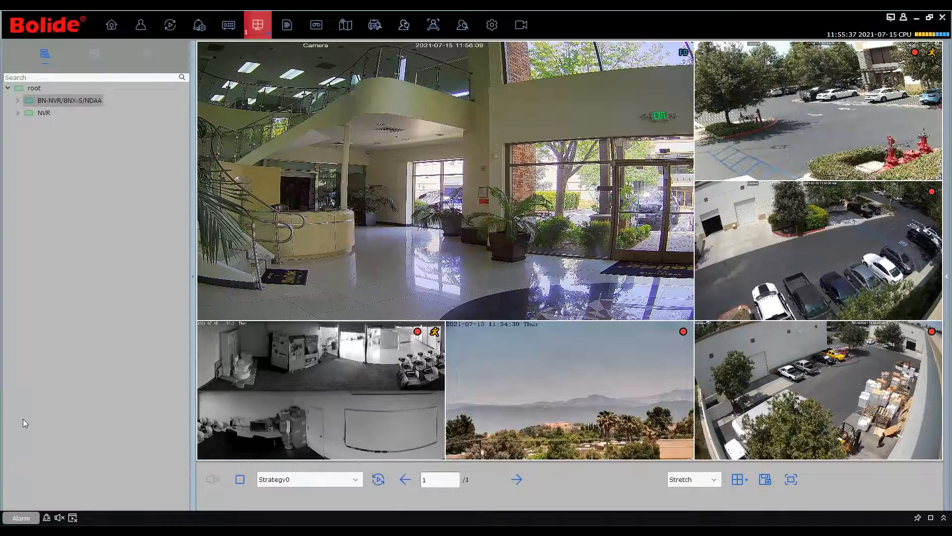
# - Switch to the NVR training presentation in PowerPoint and show slide 3, the Questions slide
pyautogui.moveTo(663, 403)
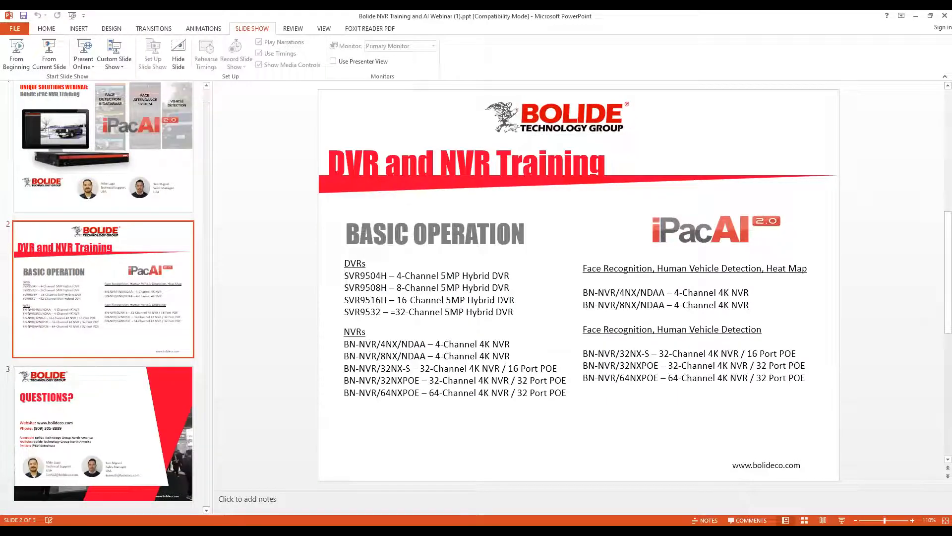
pyautogui.click(178, 421)
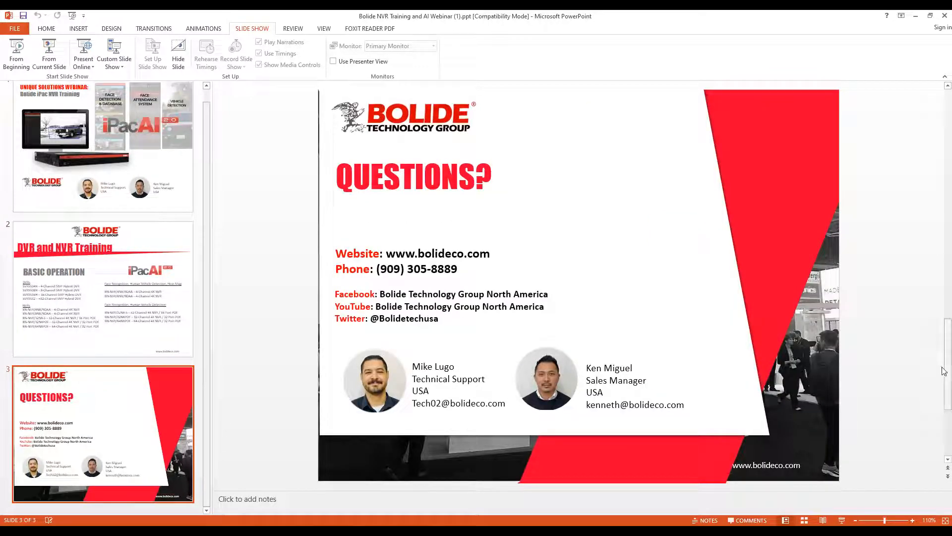